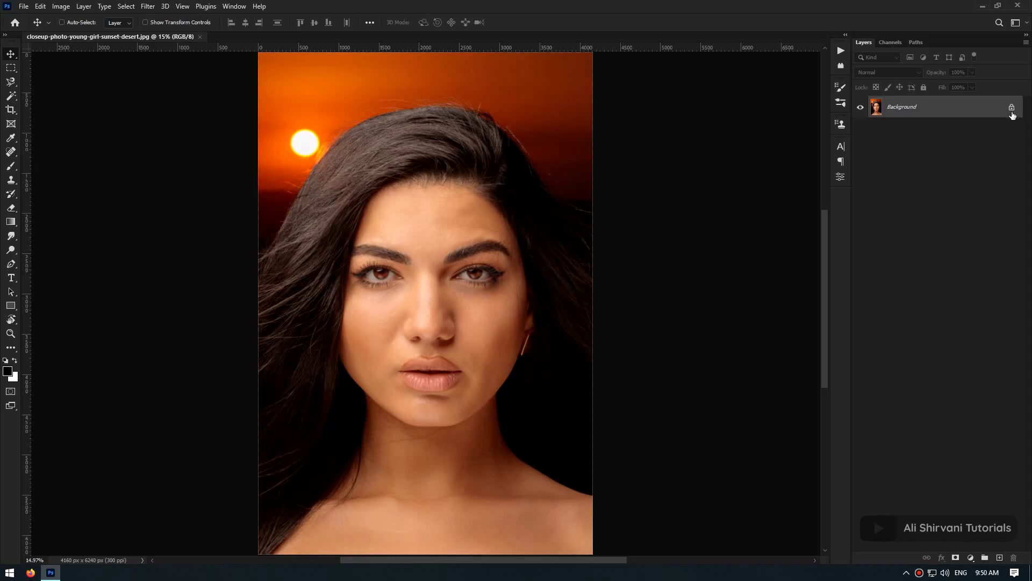
Step: Duplicate the Background layer and inspect the forehead skin up close
{"action": "key", "text": "ctrl+j"}
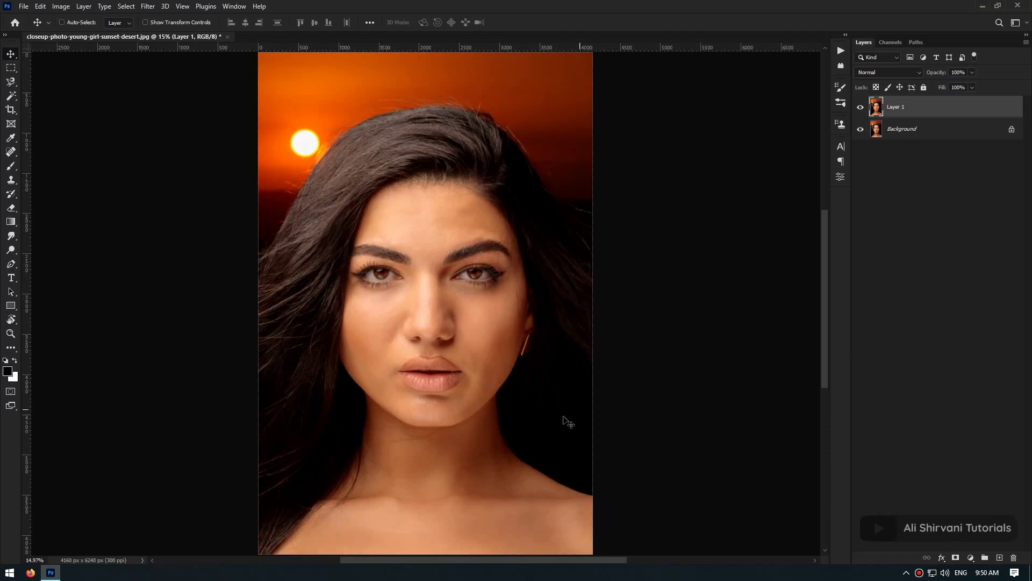
{"action": "left_click_drag", "start_coordinate": [442, 218], "coordinate": [496, 214]}
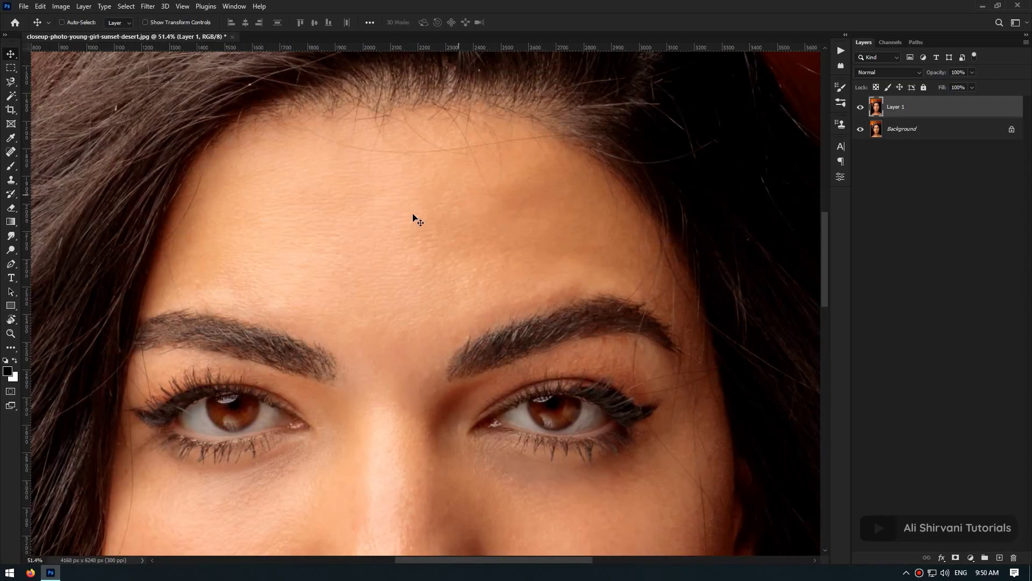
{"action": "left_click_drag", "start_coordinate": [824, 248], "coordinate": [774, 264]}
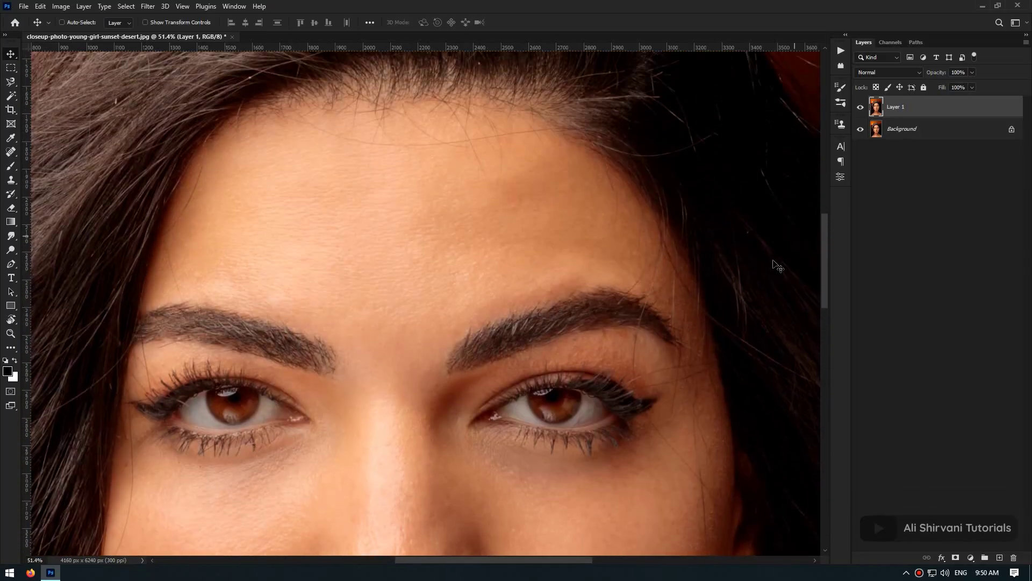
{"action": "scroll", "coordinate": [678, 372], "scroll_direction": "down", "scroll_amount": 5}
{"action": "left_click_drag", "start_coordinate": [703, 422], "coordinate": [638, 353]}
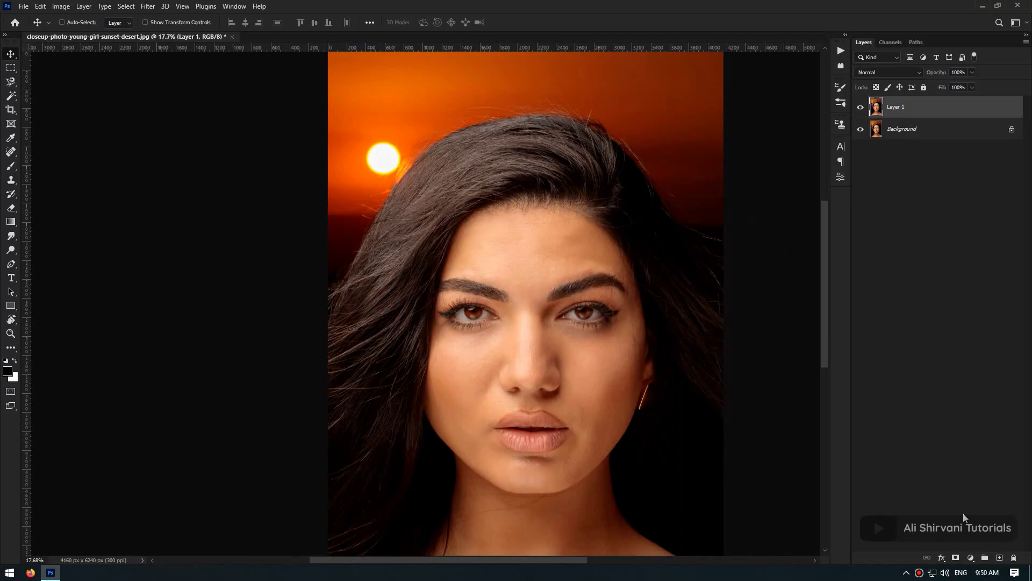
Step: Add a Curves adjustment above Layer 1, pull its midtones down to darken the portrait, and hide that adjustment layer
{"action": "left_click", "coordinate": [970, 558]}
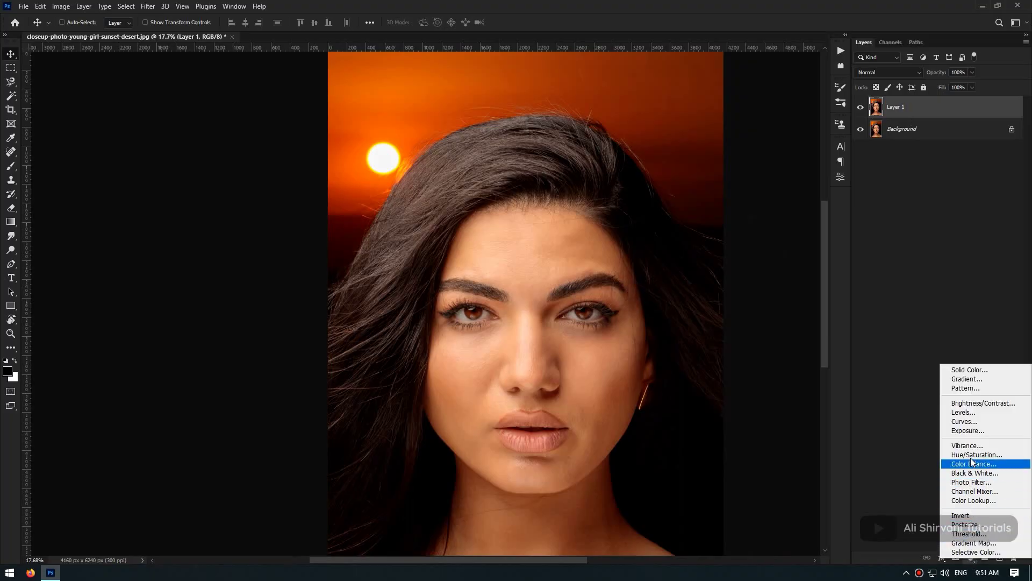
{"action": "left_click", "coordinate": [967, 421]}
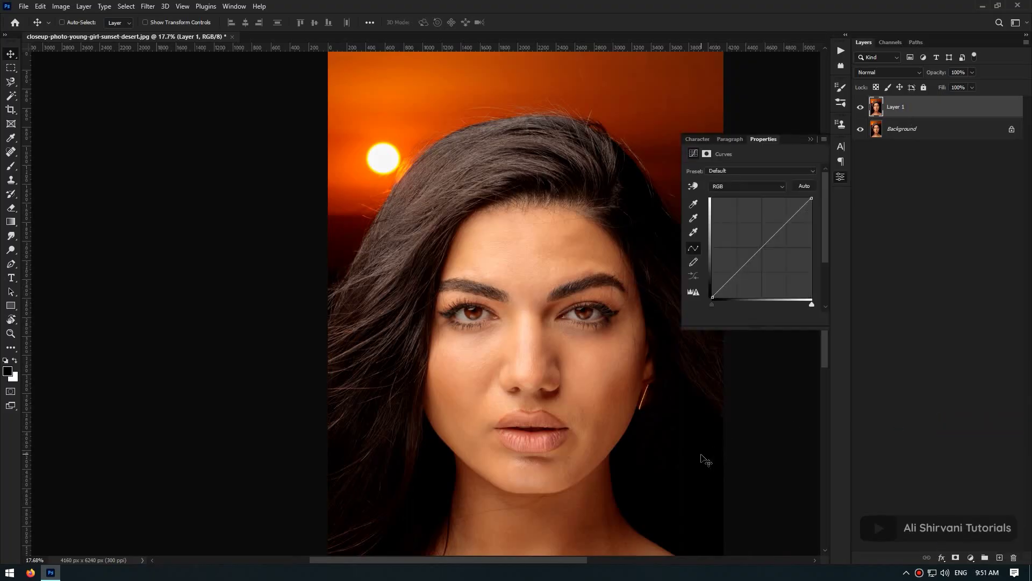
{"action": "left_click", "coordinate": [760, 246]}
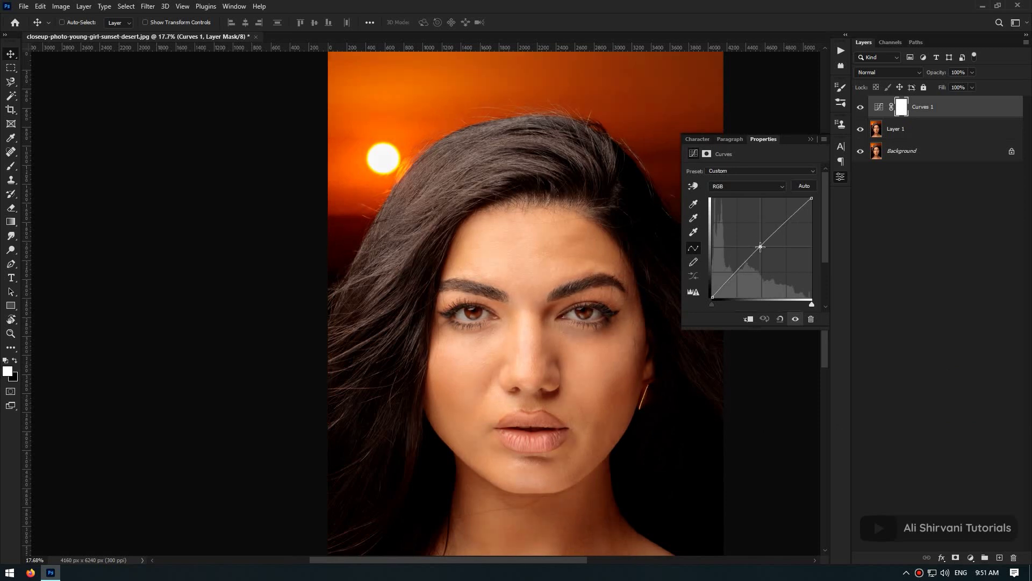
{"action": "left_click_drag", "start_coordinate": [760, 246], "coordinate": [768, 257]}
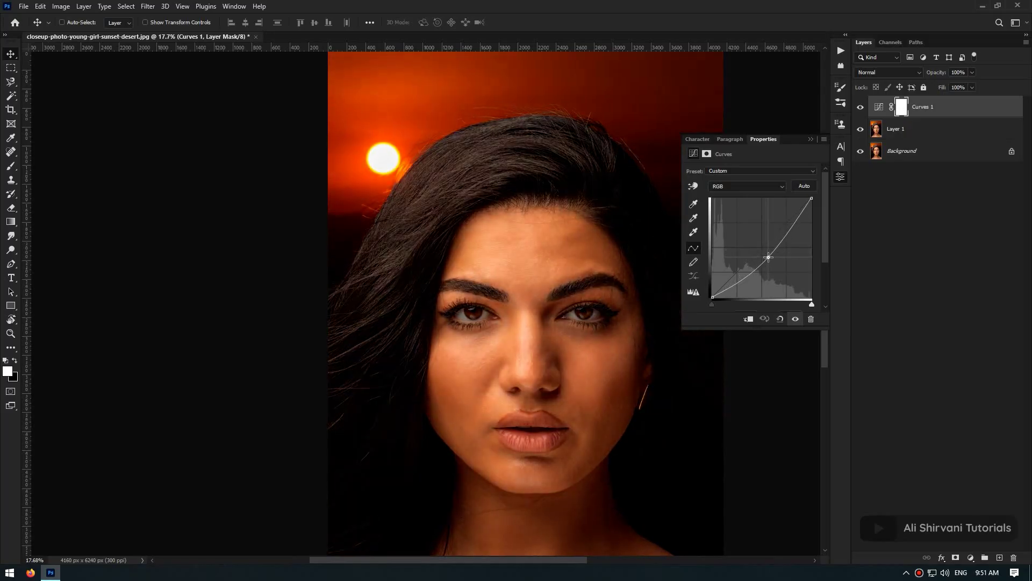
{"action": "left_click_drag", "start_coordinate": [770, 256], "coordinate": [770, 255]}
{"action": "left_click", "coordinate": [841, 176]}
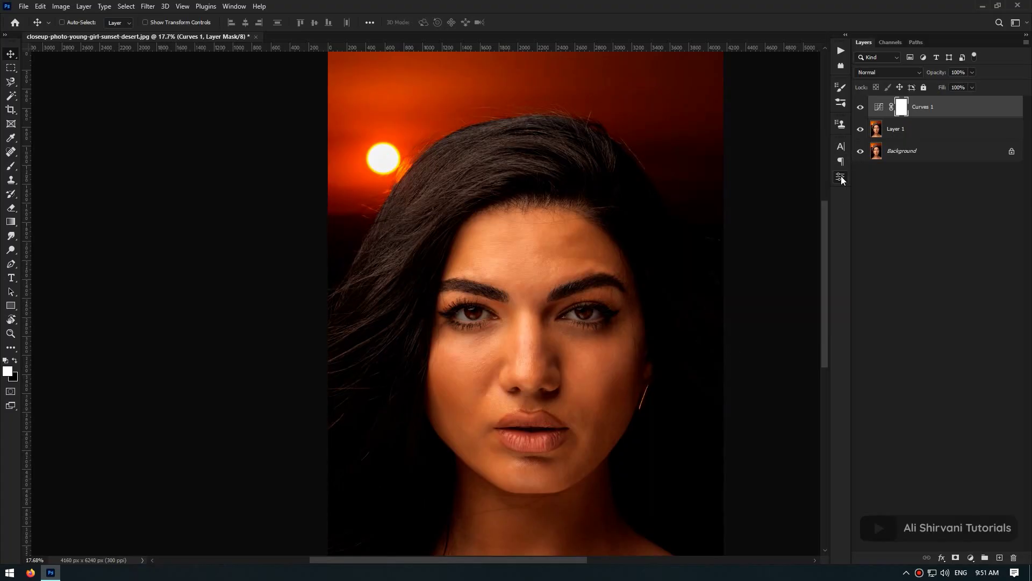
{"action": "left_click", "coordinate": [861, 107]}
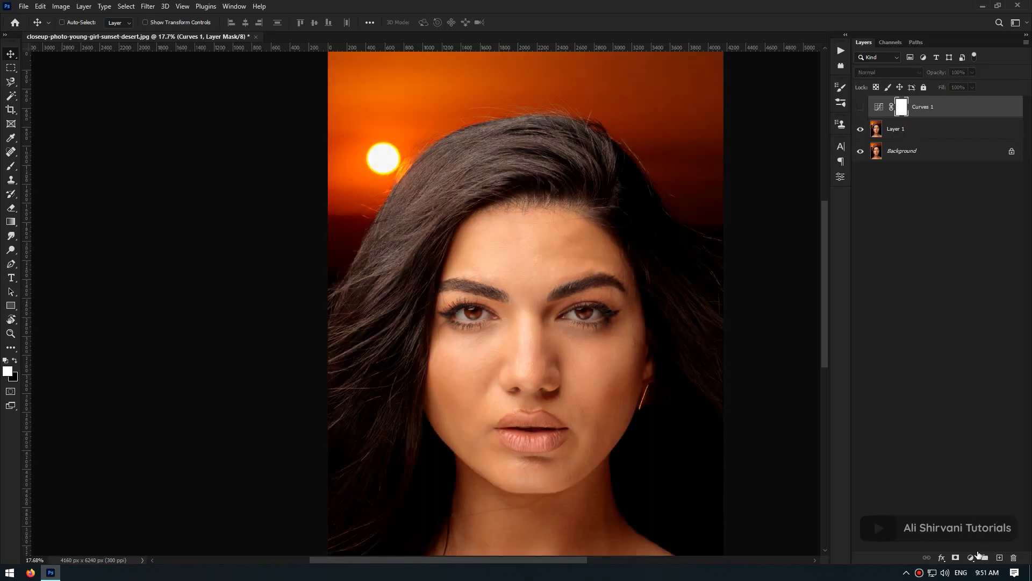
Step: Add a second Curves adjustment layer on top and raise its midtones to brighten the portrait
{"action": "left_click", "coordinate": [974, 556]}
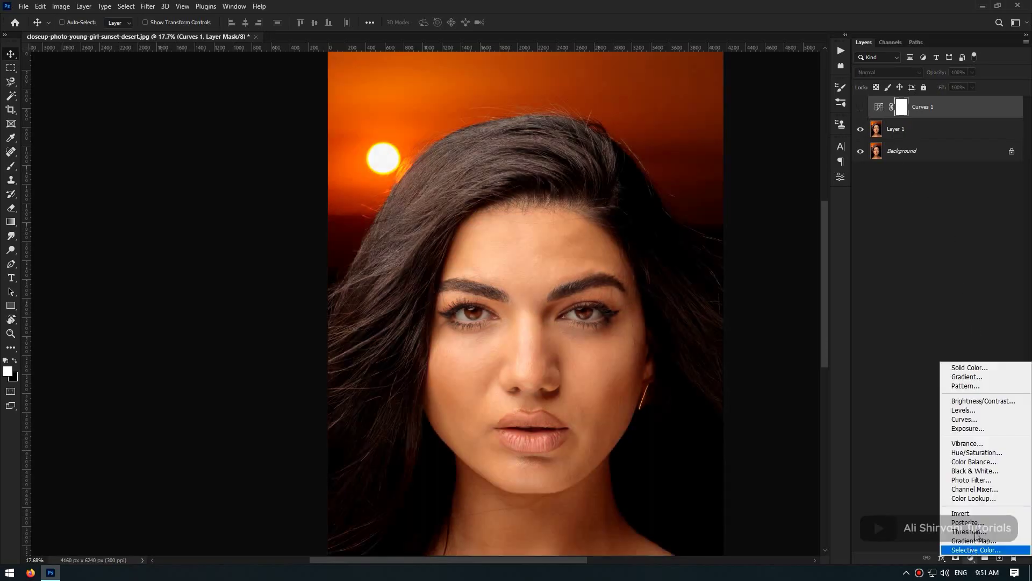
{"action": "left_click", "coordinate": [963, 419]}
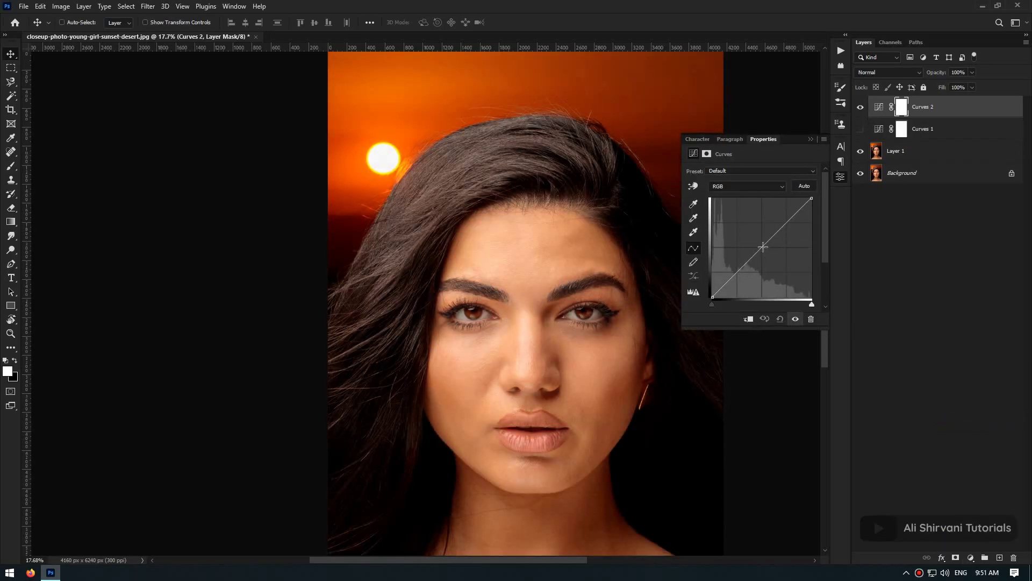
{"action": "left_click_drag", "start_coordinate": [763, 247], "coordinate": [753, 237]}
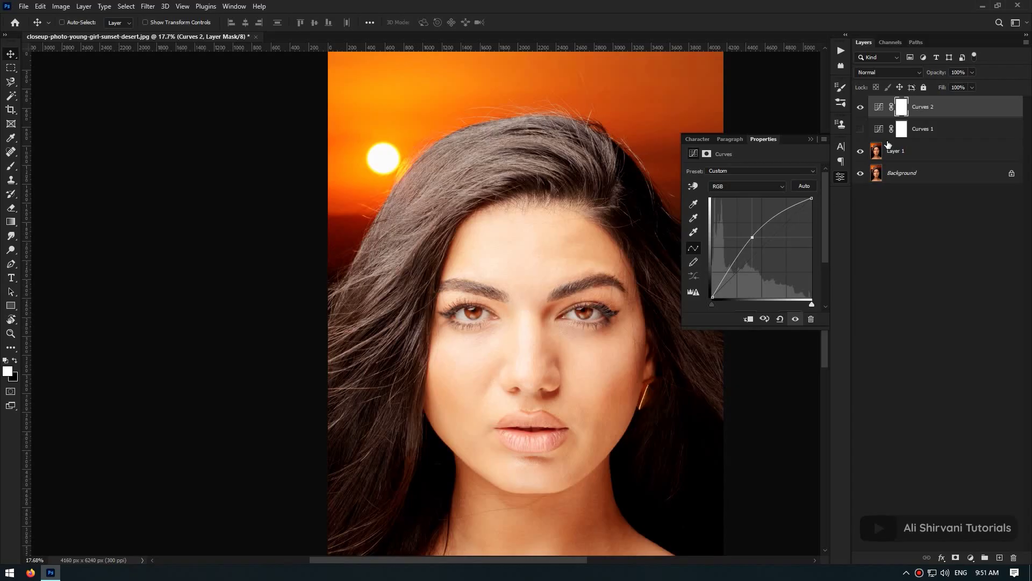
Step: Rename the brightening Curves layer as Dodge and the darkening Curves layer as Burn
{"action": "left_click", "coordinate": [930, 108]}
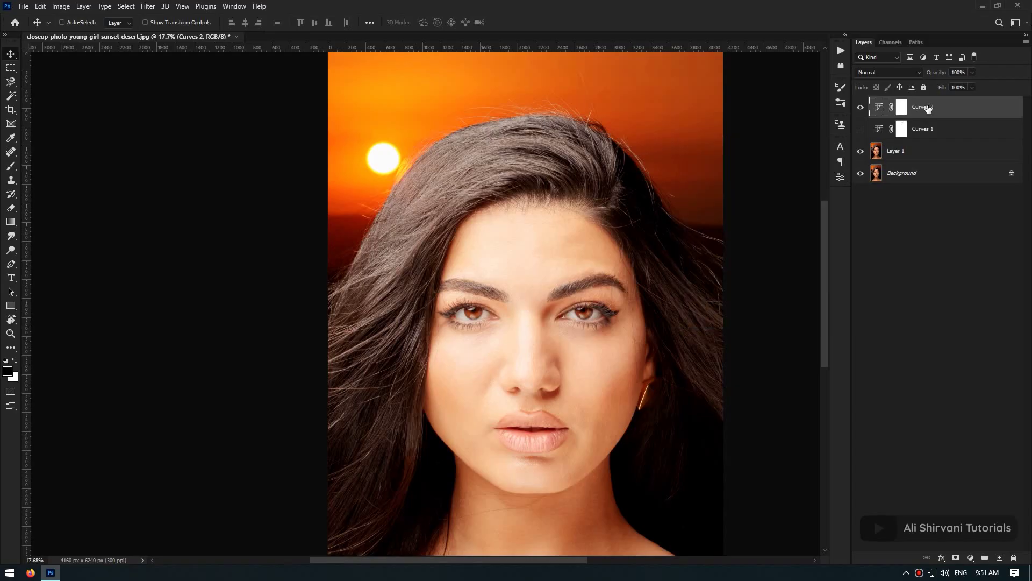
{"action": "double_click", "coordinate": [928, 107]}
{"action": "type", "text": "Dodge"}
{"action": "key", "text": "Return"}
{"action": "double_click", "coordinate": [919, 132]}
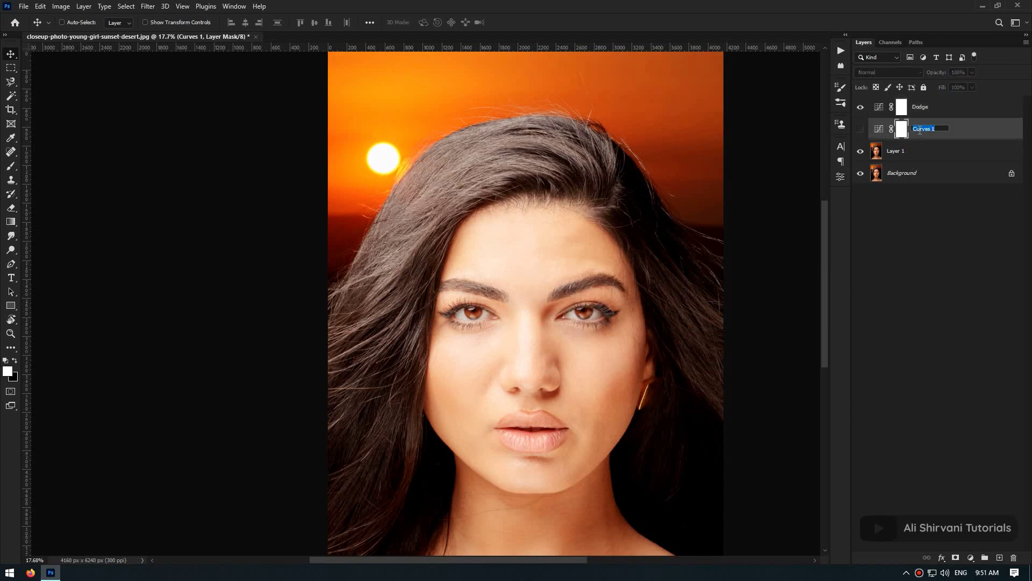
{"action": "key", "text": "Return"}
Step: Show the Burn layer and invert the masks of both the Burn and Dodge layers to black
{"action": "left_click", "coordinate": [860, 130]}
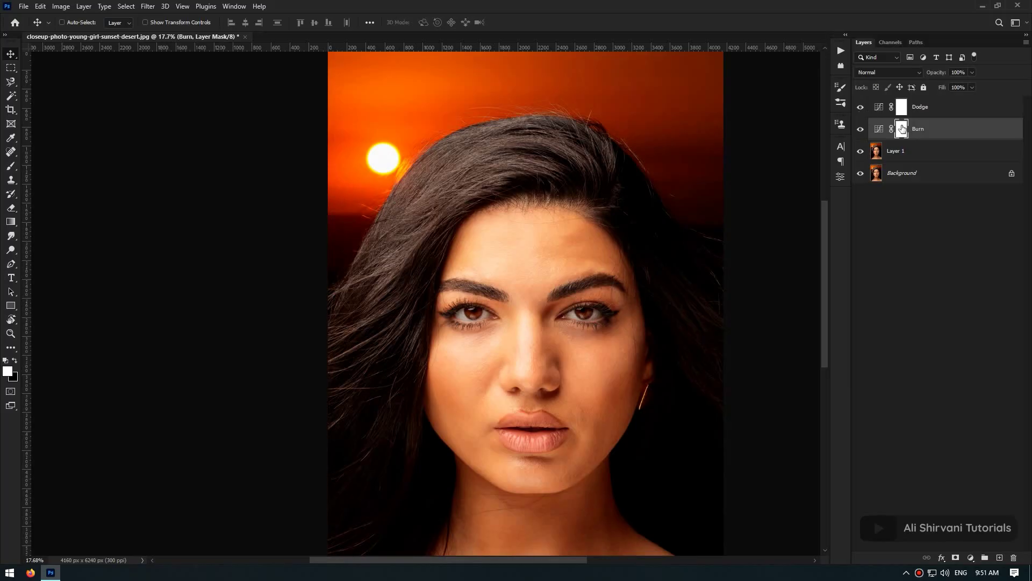
{"action": "key", "text": "ctrl+i"}
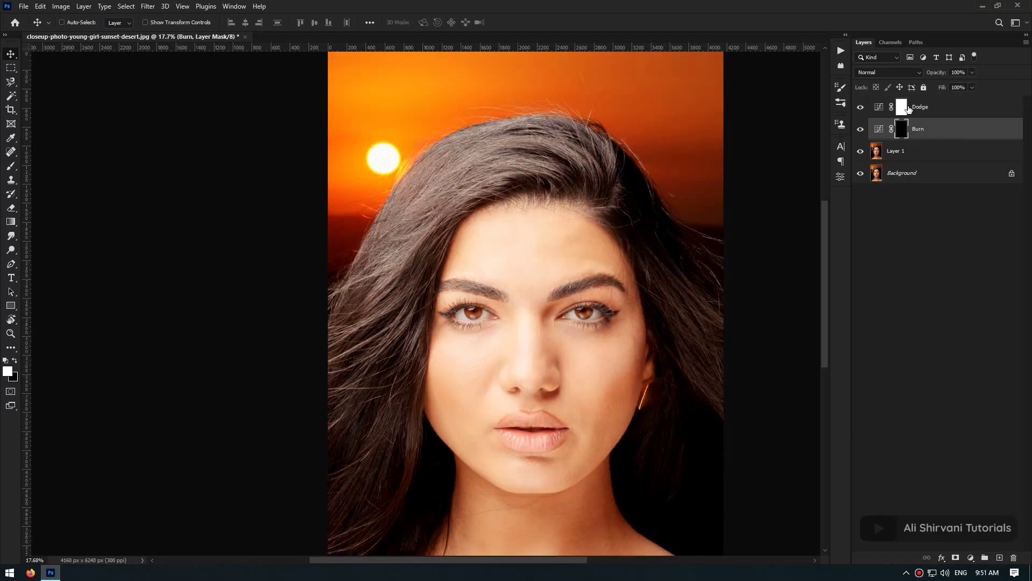
{"action": "left_click", "coordinate": [902, 107]}
{"action": "key", "text": "ctrl+i"}
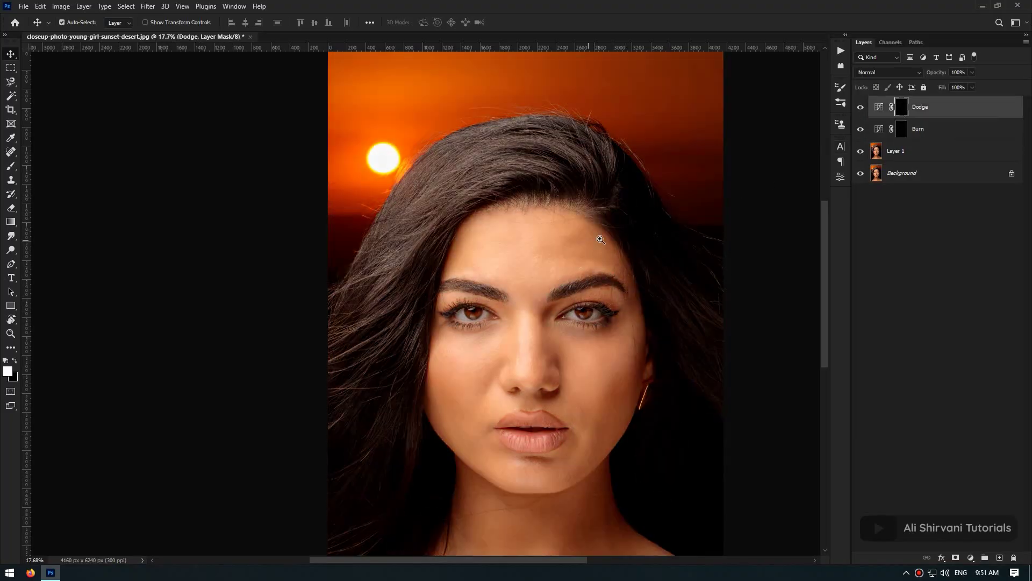
Step: Set up the Brush tool with 1% flow and a smaller, soft tip of about 70 px
{"action": "scroll", "coordinate": [595, 239], "scroll_direction": "up", "scroll_amount": 5}
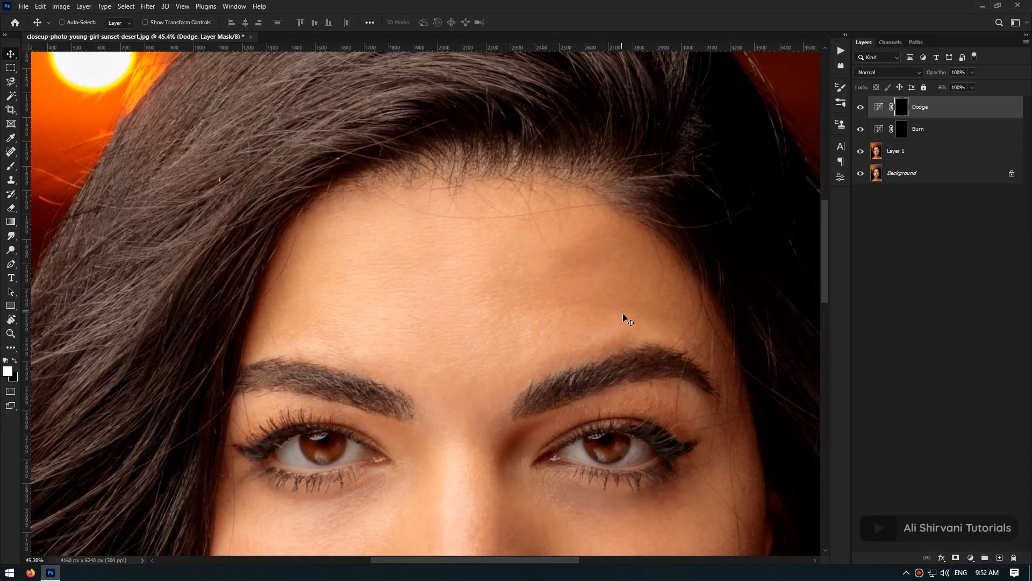
{"action": "key", "text": "b"}
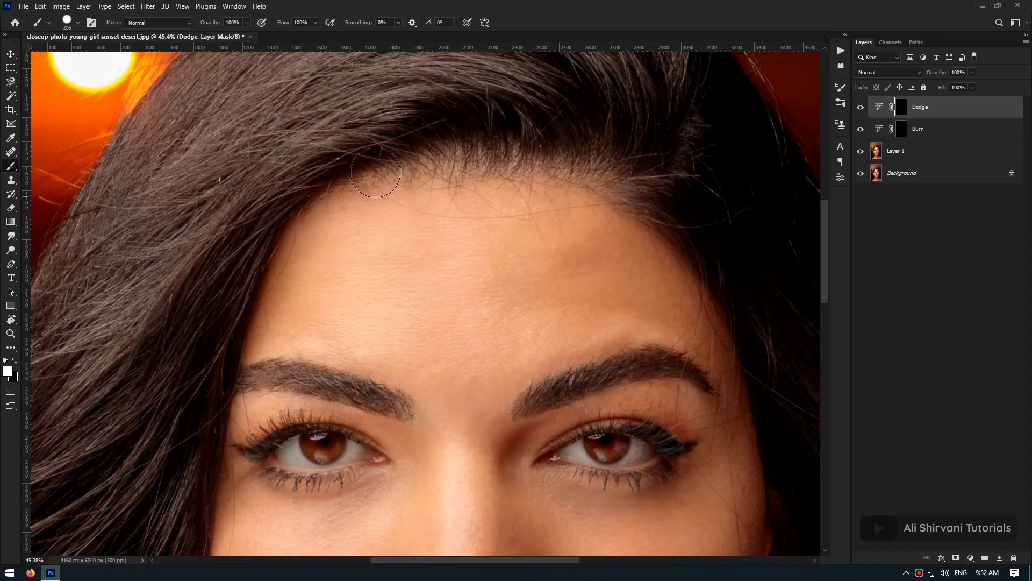
{"action": "left_click", "coordinate": [314, 22]}
{"action": "left_click_drag", "start_coordinate": [307, 35], "coordinate": [266, 35]}
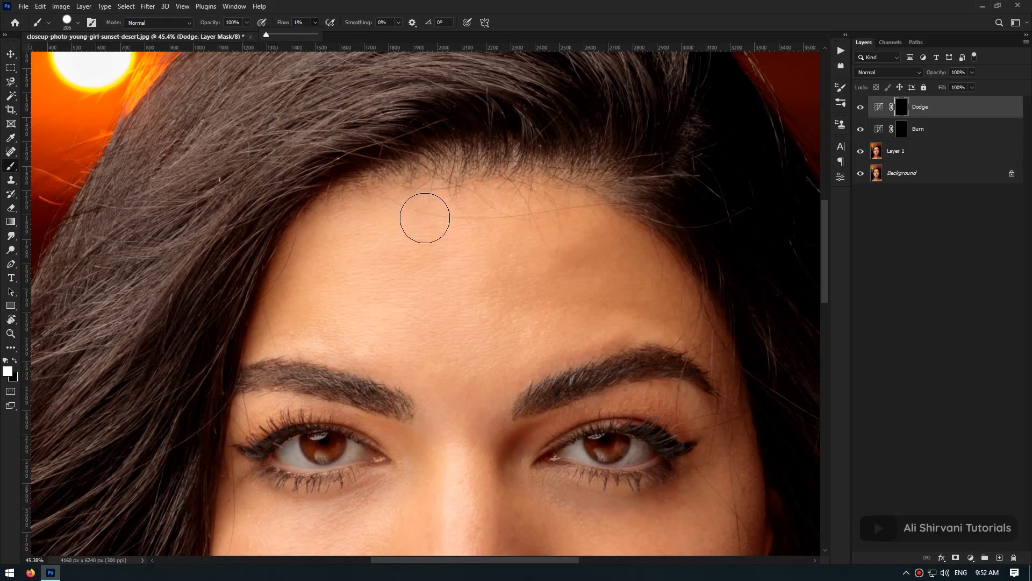
{"action": "mouse_move", "coordinate": [440, 279]}
{"action": "left_mouse_down"}
{"action": "mouse_move", "coordinate": [427, 282]}
{"action": "mouse_move", "coordinate": [416, 90]}
{"action": "left_mouse_up"}
{"action": "left_click_drag", "start_coordinate": [452, 290], "coordinate": [451, 135]}
Step: Paint white on the Dodge mask to lighten the dark patches on the right-hand side of the forehead
{"action": "scroll", "coordinate": [584, 293], "scroll_direction": "up", "scroll_amount": 2}
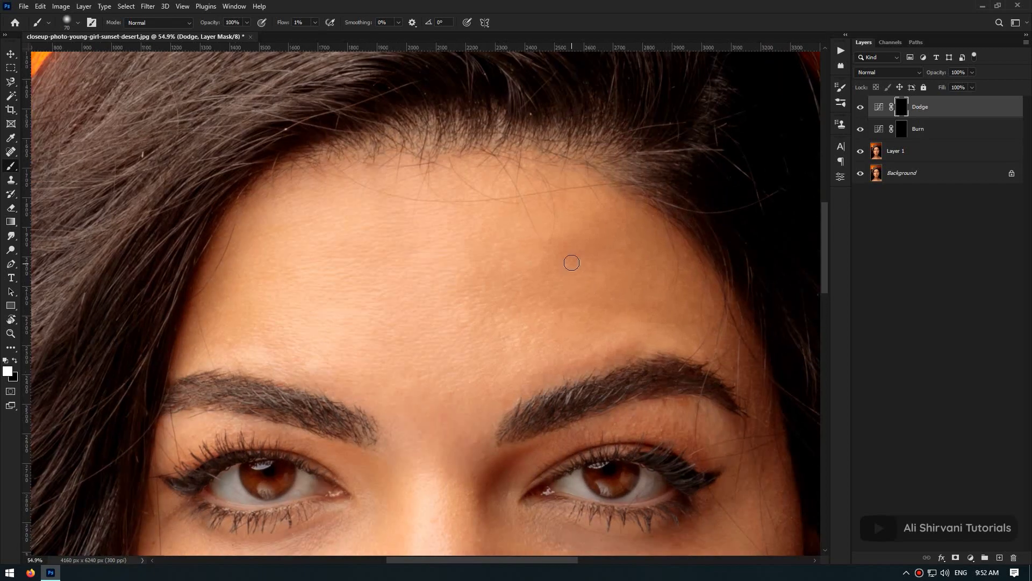
{"action": "mouse_move", "coordinate": [572, 262]}
{"action": "left_mouse_down"}
{"action": "mouse_move", "coordinate": [523, 244]}
{"action": "mouse_move", "coordinate": [570, 266]}
{"action": "mouse_move", "coordinate": [496, 301]}
{"action": "mouse_move", "coordinate": [528, 369]}
{"action": "mouse_move", "coordinate": [558, 352]}
{"action": "mouse_move", "coordinate": [570, 247]}
{"action": "mouse_move", "coordinate": [547, 264]}
{"action": "mouse_move", "coordinate": [591, 249]}
{"action": "mouse_move", "coordinate": [570, 246]}
{"action": "mouse_move", "coordinate": [578, 265]}
{"action": "mouse_move", "coordinate": [558, 269]}
{"action": "mouse_move", "coordinate": [584, 254]}
{"action": "mouse_move", "coordinate": [548, 273]}
{"action": "mouse_move", "coordinate": [563, 250]}
{"action": "mouse_move", "coordinate": [537, 271]}
{"action": "mouse_move", "coordinate": [574, 233]}
{"action": "mouse_move", "coordinate": [570, 261]}
{"action": "mouse_move", "coordinate": [548, 271]}
{"action": "mouse_move", "coordinate": [600, 230]}
{"action": "mouse_move", "coordinate": [564, 246]}
{"action": "mouse_move", "coordinate": [561, 235]}
{"action": "mouse_move", "coordinate": [598, 258]}
{"action": "left_mouse_up"}
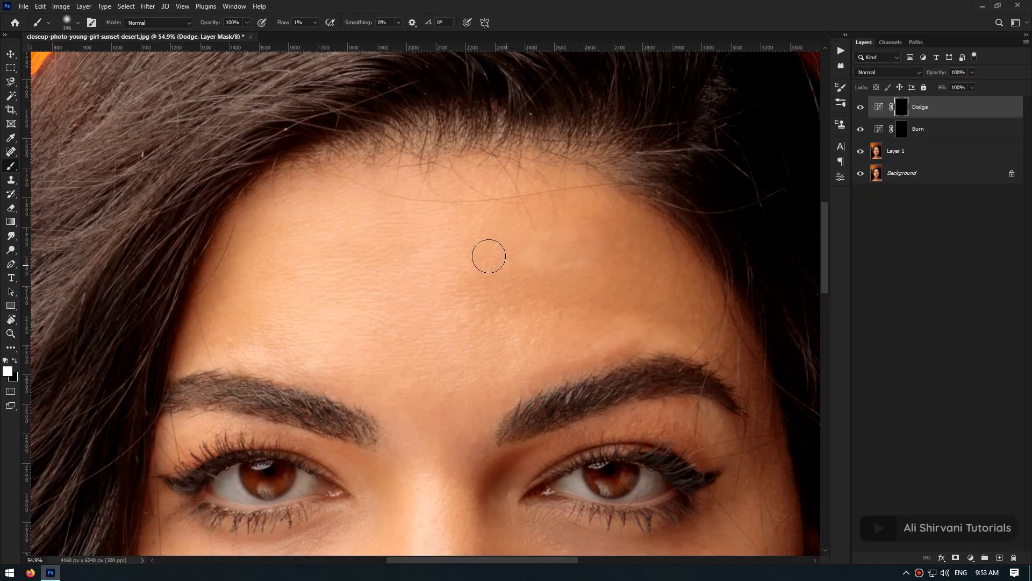
{"action": "mouse_move", "coordinate": [488, 255]}
{"action": "left_mouse_down"}
{"action": "mouse_move", "coordinate": [459, 204]}
{"action": "mouse_move", "coordinate": [478, 304]}
{"action": "mouse_move", "coordinate": [468, 314]}
{"action": "mouse_move", "coordinate": [547, 276]}
{"action": "mouse_move", "coordinate": [499, 216]}
{"action": "mouse_move", "coordinate": [502, 258]}
{"action": "mouse_move", "coordinate": [521, 278]}
{"action": "mouse_move", "coordinate": [526, 214]}
{"action": "mouse_move", "coordinate": [470, 192]}
{"action": "left_mouse_up"}
Step: Lighten the shadowed skin just above the right-hand eyebrow on the Dodge mask, adapting the brush size to each area
{"action": "right_click", "coordinate": [631, 357], "text": "alt"}
{"action": "scroll", "coordinate": [657, 375], "scroll_direction": "up", "scroll_amount": 6}
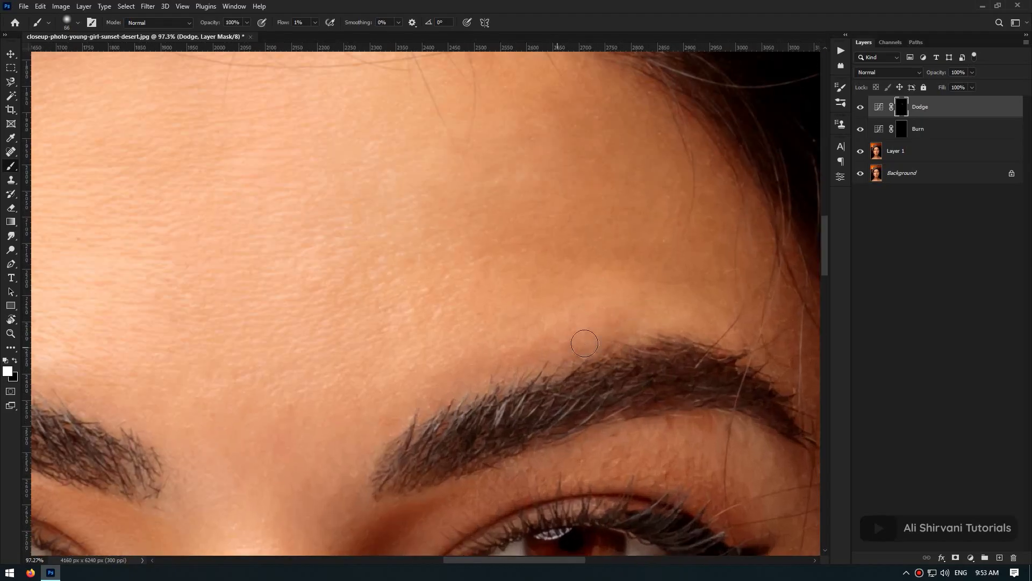
{"action": "mouse_move", "coordinate": [584, 343]}
{"action": "left_mouse_down"}
{"action": "mouse_move", "coordinate": [421, 409]}
{"action": "mouse_move", "coordinate": [459, 378]}
{"action": "left_mouse_up"}
{"action": "right_click", "coordinate": [470, 387], "text": "alt"}
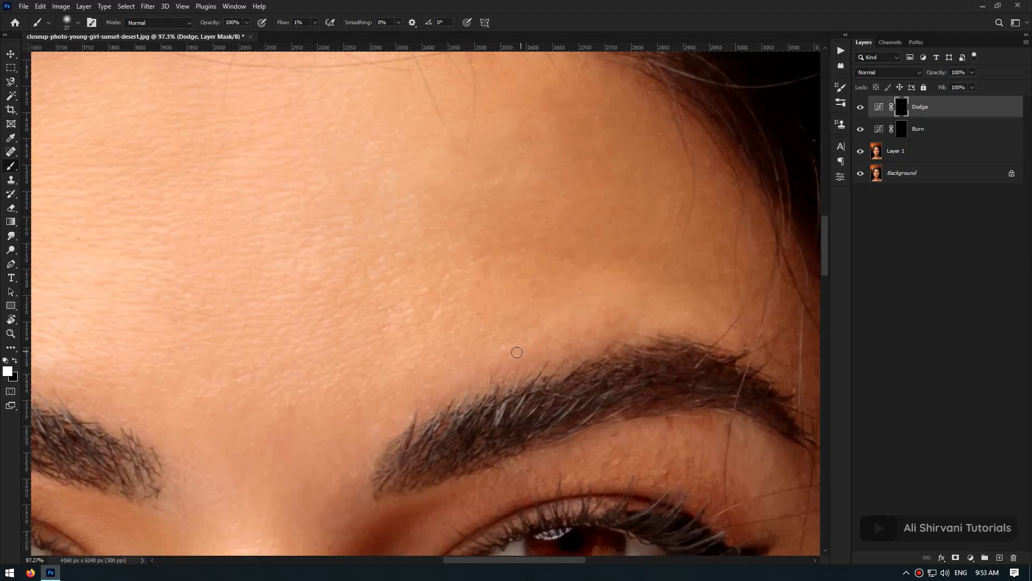
{"action": "right_click", "coordinate": [626, 267], "text": "alt"}
{"action": "mouse_move", "coordinate": [665, 259]}
{"action": "left_mouse_down"}
{"action": "mouse_move", "coordinate": [576, 219]}
{"action": "mouse_move", "coordinate": [537, 283]}
{"action": "left_mouse_up"}
{"action": "right_click", "coordinate": [529, 282], "text": "alt"}
{"action": "left_click_drag", "start_coordinate": [471, 254], "coordinate": [516, 254]}
Step: Paint on the Burn mask with a soft brush to darken the bright skin above the left-hand eyebrow
{"action": "scroll", "coordinate": [427, 253], "scroll_direction": "down", "scroll_amount": 3}
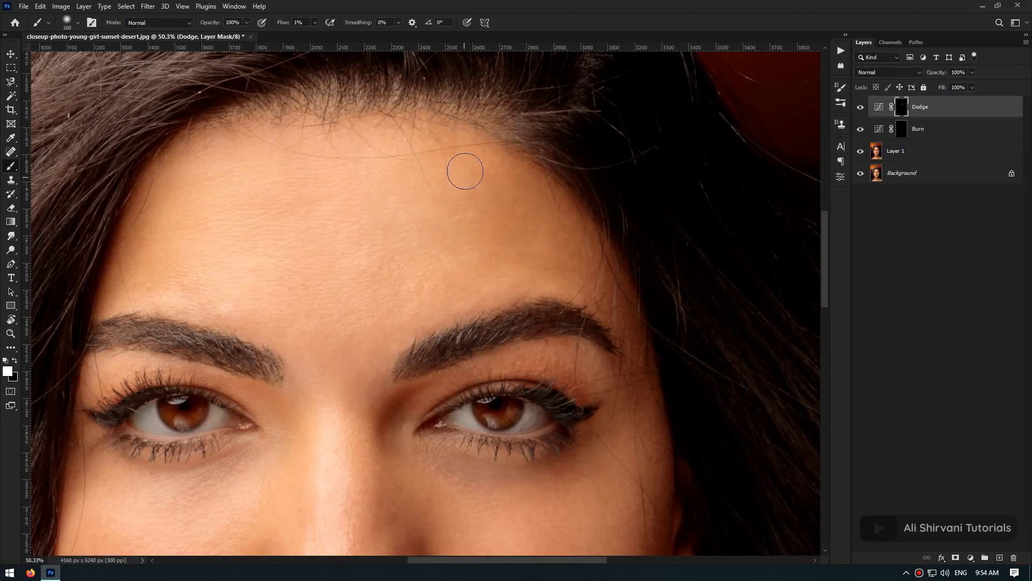
{"action": "left_click_drag", "start_coordinate": [213, 195], "coordinate": [286, 281]}
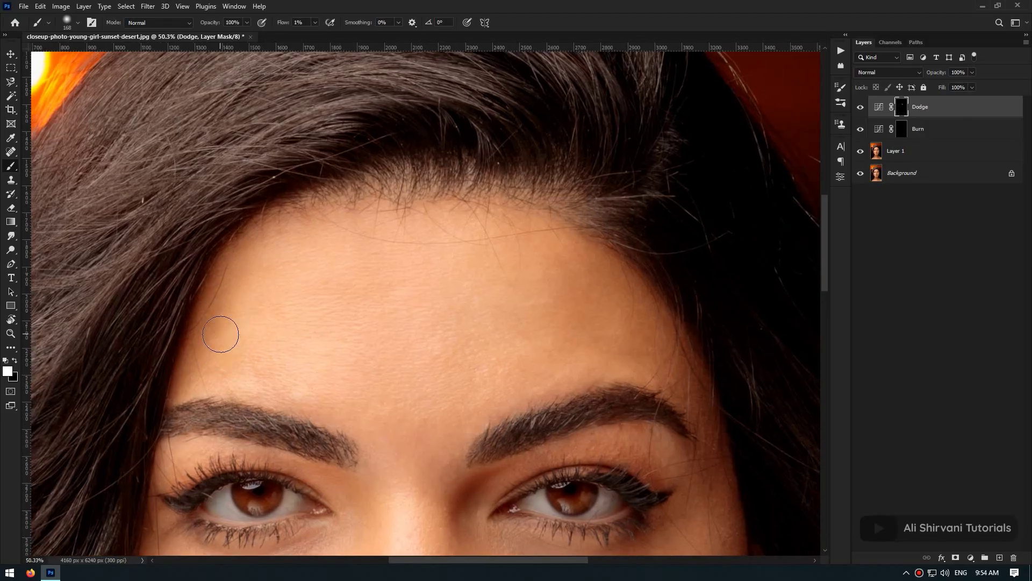
{"action": "left_click", "coordinate": [902, 133]}
{"action": "right_click", "coordinate": [286, 396], "text": "alt"}
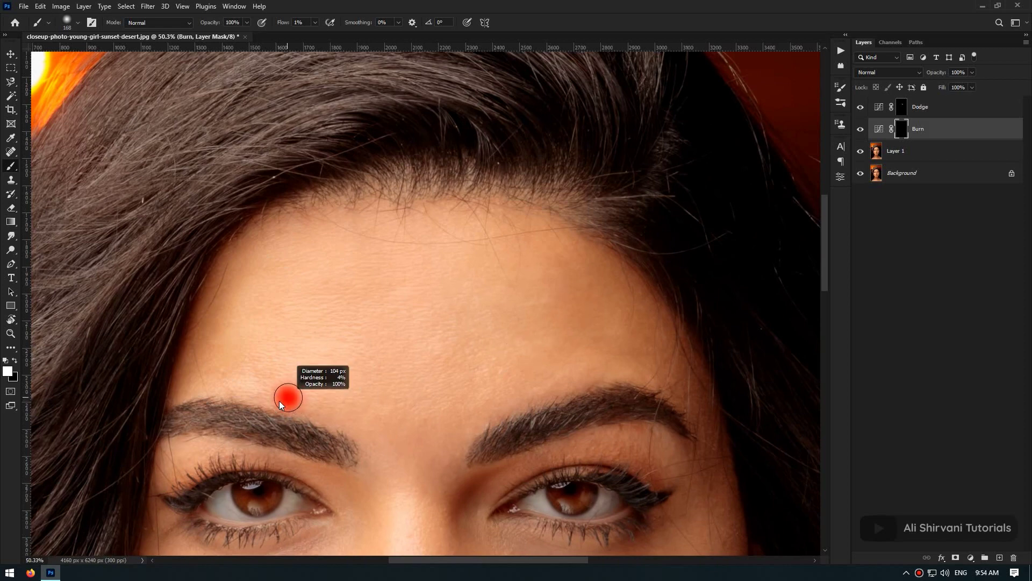
{"action": "mouse_move", "coordinate": [309, 405]}
{"action": "left_mouse_down"}
{"action": "mouse_move", "coordinate": [284, 392]}
{"action": "mouse_move", "coordinate": [297, 392]}
{"action": "mouse_move", "coordinate": [309, 415]}
{"action": "mouse_move", "coordinate": [240, 389]}
{"action": "mouse_move", "coordinate": [324, 348]}
{"action": "mouse_move", "coordinate": [464, 372]}
{"action": "mouse_move", "coordinate": [440, 337]}
{"action": "mouse_move", "coordinate": [518, 371]}
{"action": "left_mouse_up"}
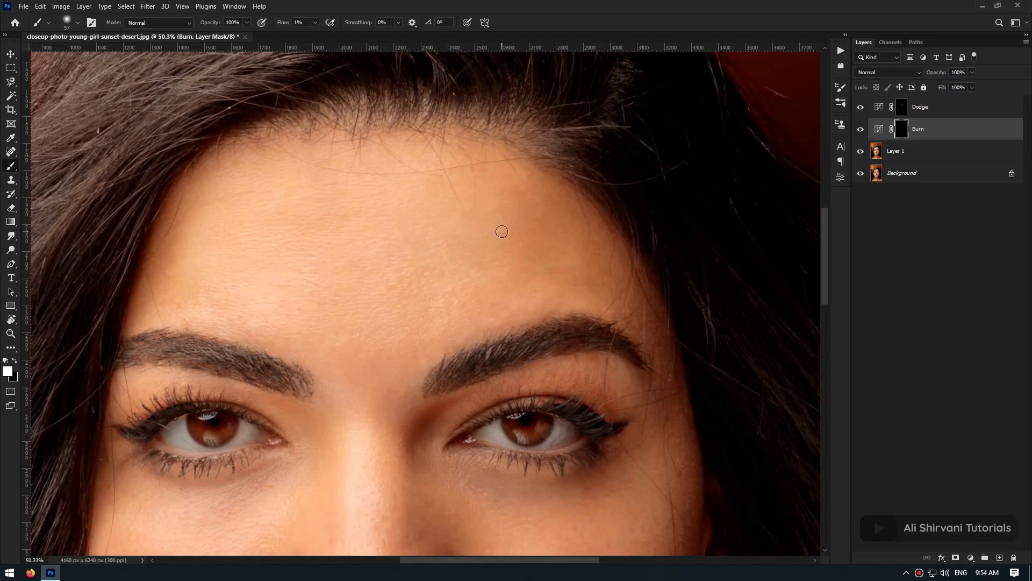
Step: Darken small bright spots on the right-hand side of the forehead on the Burn mask with a finer brush
{"action": "right_click", "coordinate": [500, 235], "text": "alt"}
{"action": "scroll", "coordinate": [499, 235], "scroll_direction": "up", "scroll_amount": 5}
{"action": "scroll", "coordinate": [474, 291], "scroll_direction": "down", "scroll_amount": 3}
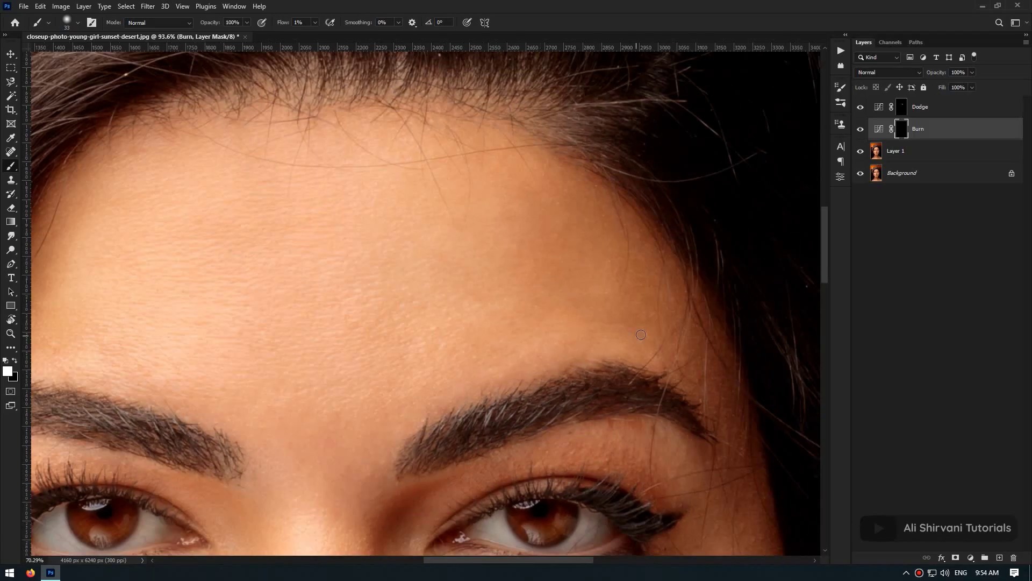
{"action": "scroll", "coordinate": [508, 367], "scroll_direction": "up", "scroll_amount": 1}
{"action": "scroll", "coordinate": [491, 374], "scroll_direction": "down", "scroll_amount": 4}
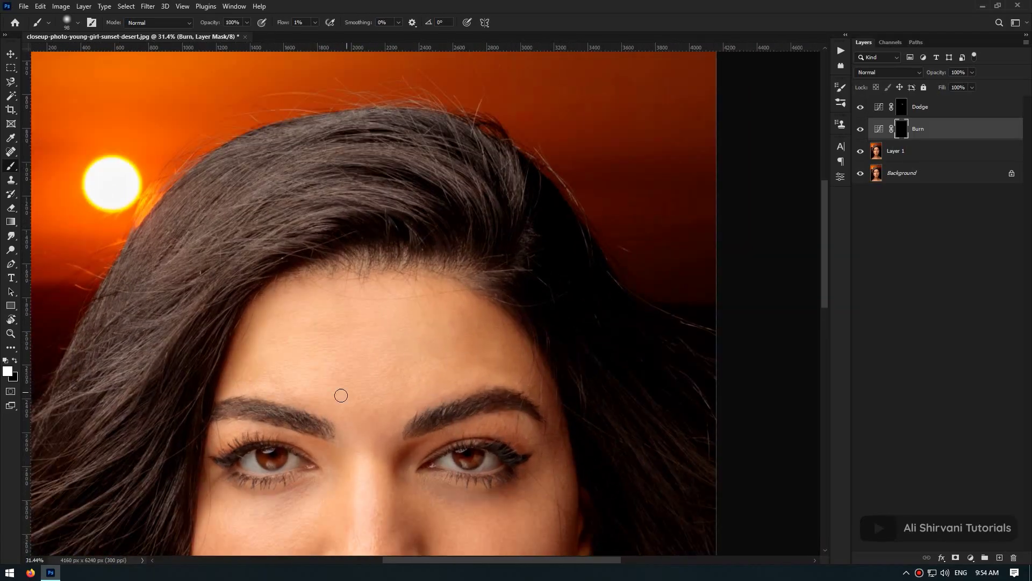
Step: Even out the remaining forehead tones by alternating between the Dodge and Burn masks, resizing the brush to suit each patch
{"action": "key", "text": "alt+bracketright"}
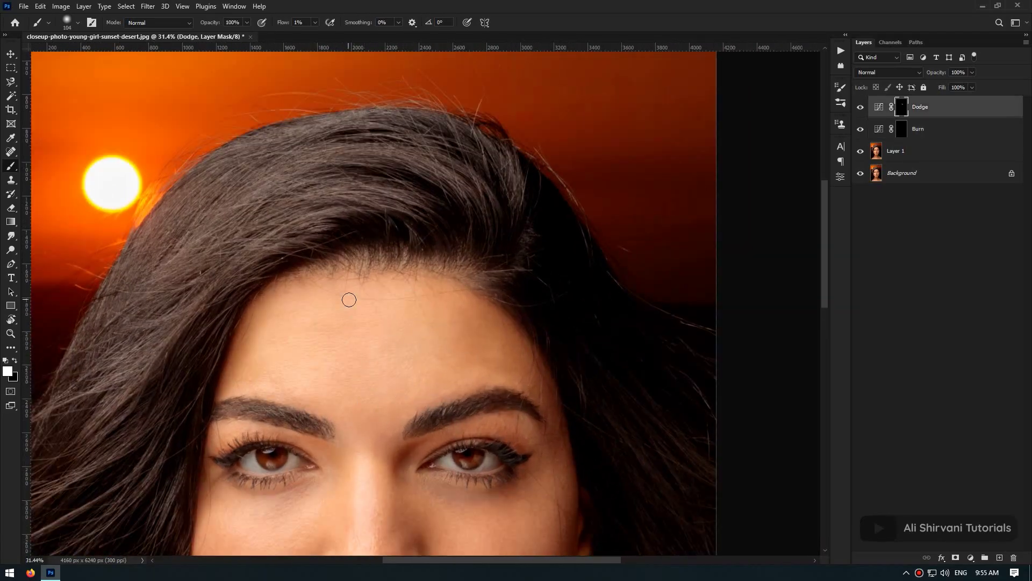
{"action": "scroll", "coordinate": [268, 317], "scroll_direction": "up", "scroll_amount": 1}
{"action": "key", "text": "alt+bracketleft"}
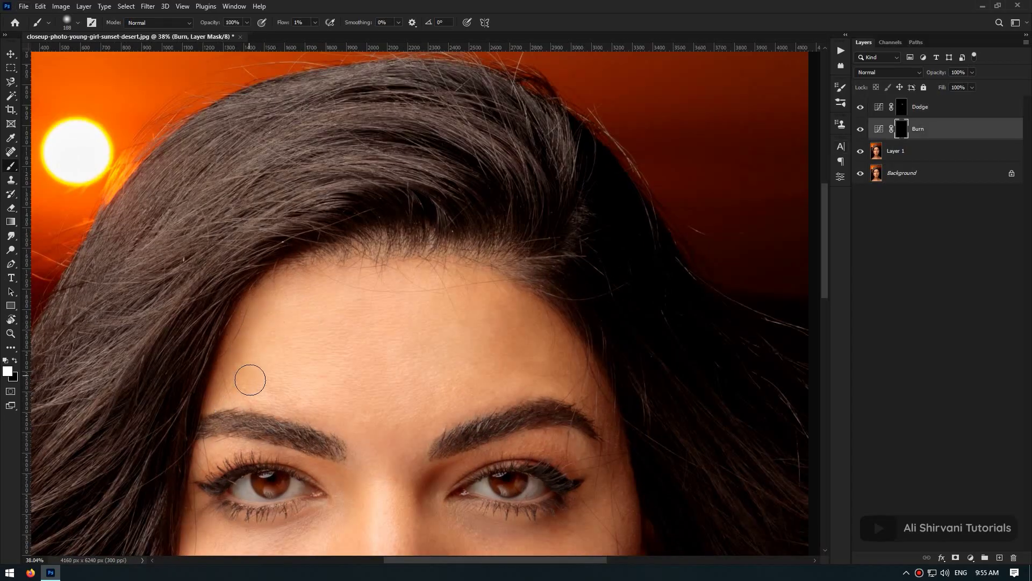
{"action": "key", "text": "alt+bracketright"}
{"action": "key", "text": "bracketleft"}
{"action": "key", "text": "bracketleft"}
{"action": "key", "text": "bracketleft"}
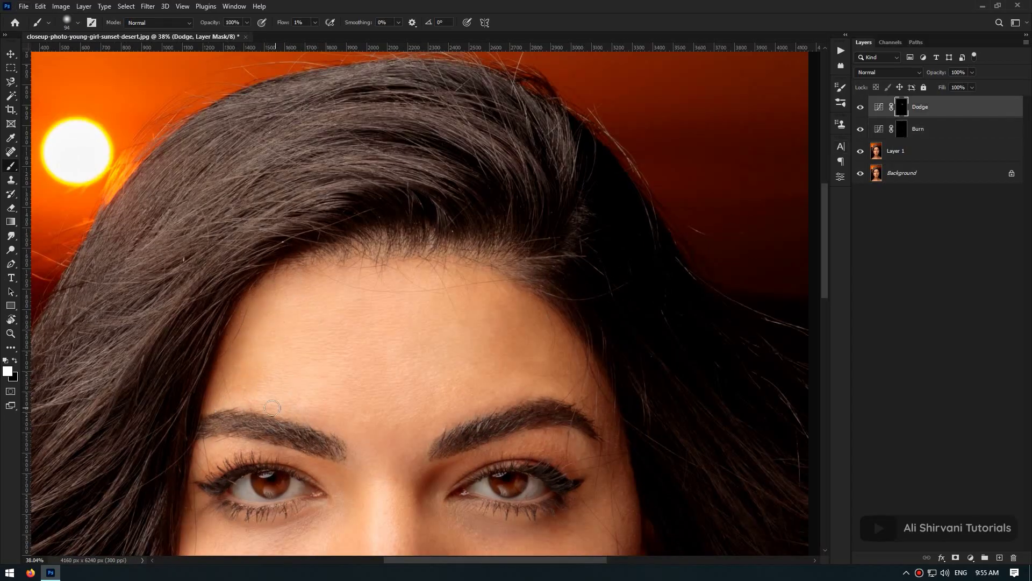
{"action": "key", "text": "bracketright"}
{"action": "key", "text": "bracketright"}
{"action": "key", "text": "bracketright"}
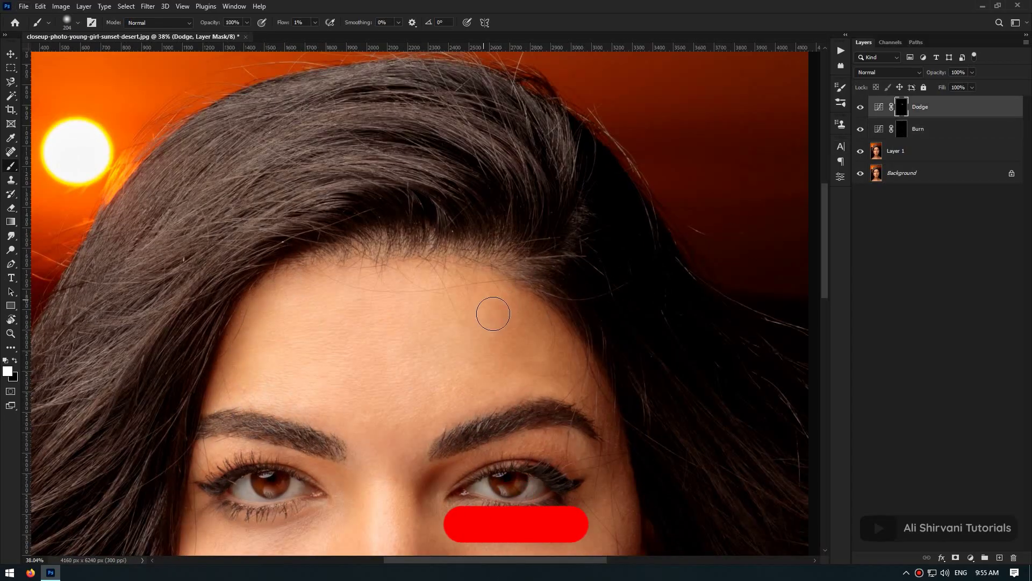
Step: Touch up the right-hand side of the forehead, switching briefly to the Burn mask and refining the Dodge mask with a smaller soft brush
{"action": "key", "text": "alt+bracketleft"}
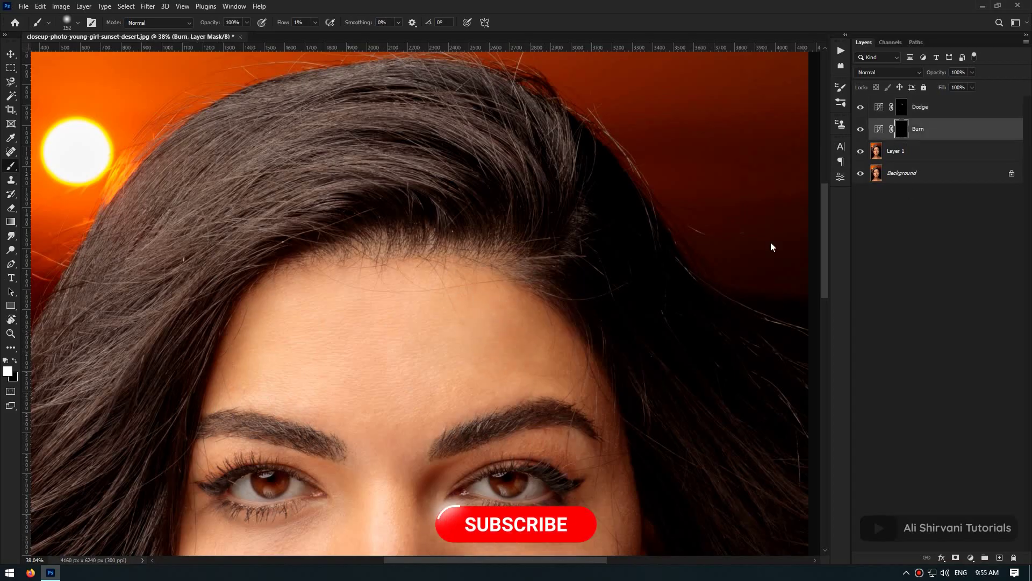
{"action": "scroll", "coordinate": [588, 404], "scroll_direction": "up", "scroll_amount": 3}
{"action": "key", "text": "alt+bracketright"}
{"action": "right_click", "coordinate": [555, 366], "text": "alt"}
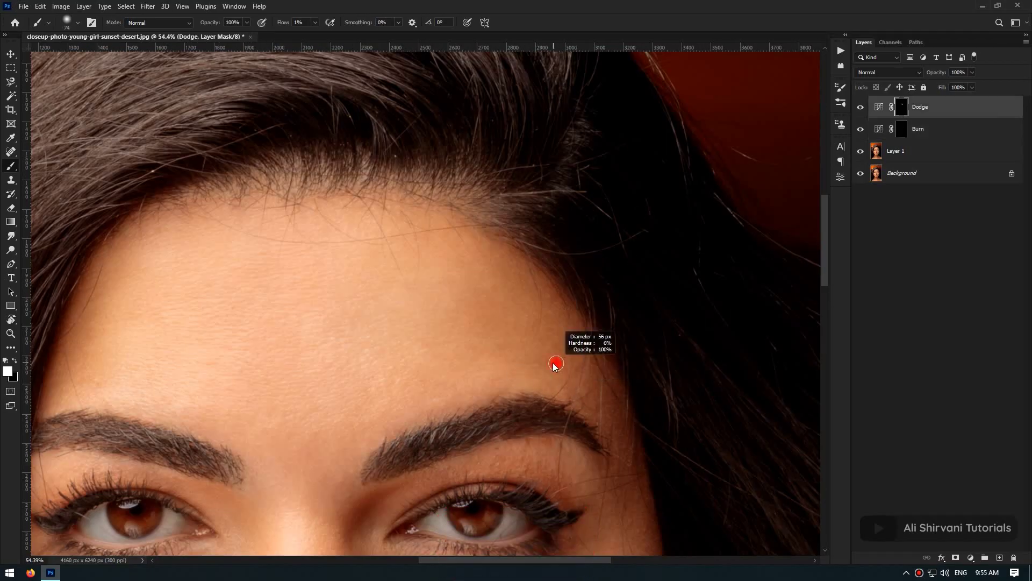
{"action": "scroll", "coordinate": [556, 365], "scroll_direction": "down", "scroll_amount": 3}
{"action": "scroll", "coordinate": [572, 357], "scroll_direction": "up", "scroll_amount": 1}
{"action": "scroll", "coordinate": [544, 307], "scroll_direction": "up", "scroll_amount": 1}
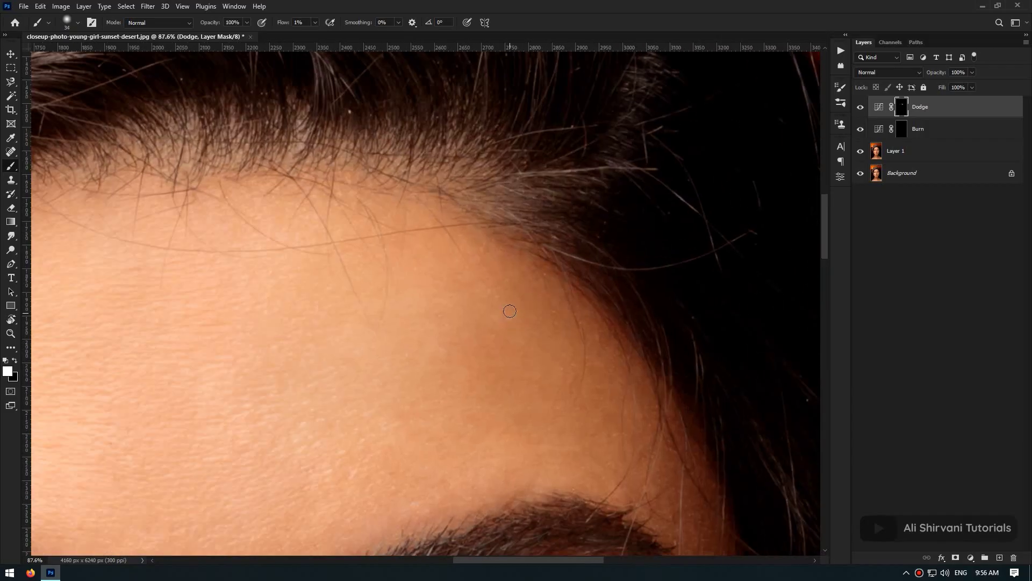
Step: Darken fine bright spots above the right-hand eyebrow on the Burn mask with a 25 px brush, and reselect the Dodge mask
{"action": "key", "text": "alt+bracketleft"}
{"action": "scroll", "coordinate": [576, 438], "scroll_direction": "up", "scroll_amount": 1}
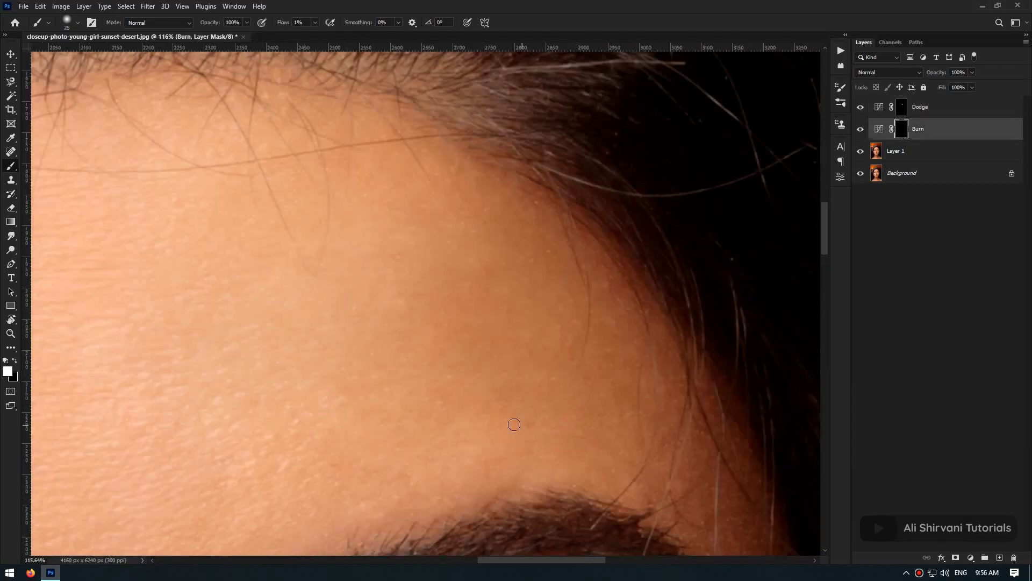
{"action": "key", "text": "alt+bracketright"}
{"action": "scroll", "coordinate": [591, 398], "scroll_direction": "down", "scroll_amount": 5}
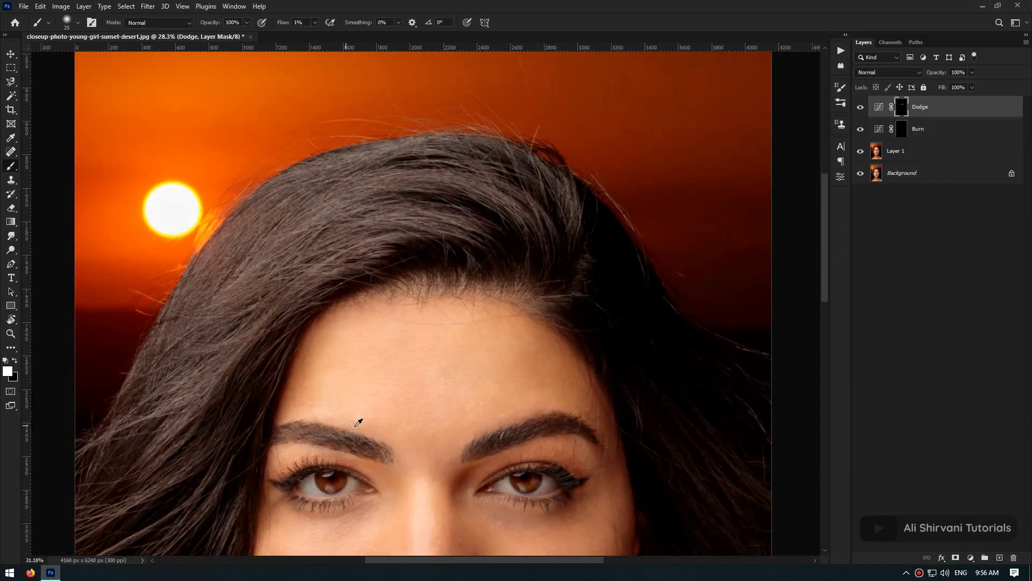
Step: Darken the skin above the left-hand eyebrow on the Burn mask, and lighten the right-hand forehead on the Dodge mask with a larger brush
{"action": "scroll", "coordinate": [430, 403], "scroll_direction": "up", "scroll_amount": 1}
{"action": "key", "text": "alt+bracketleft"}
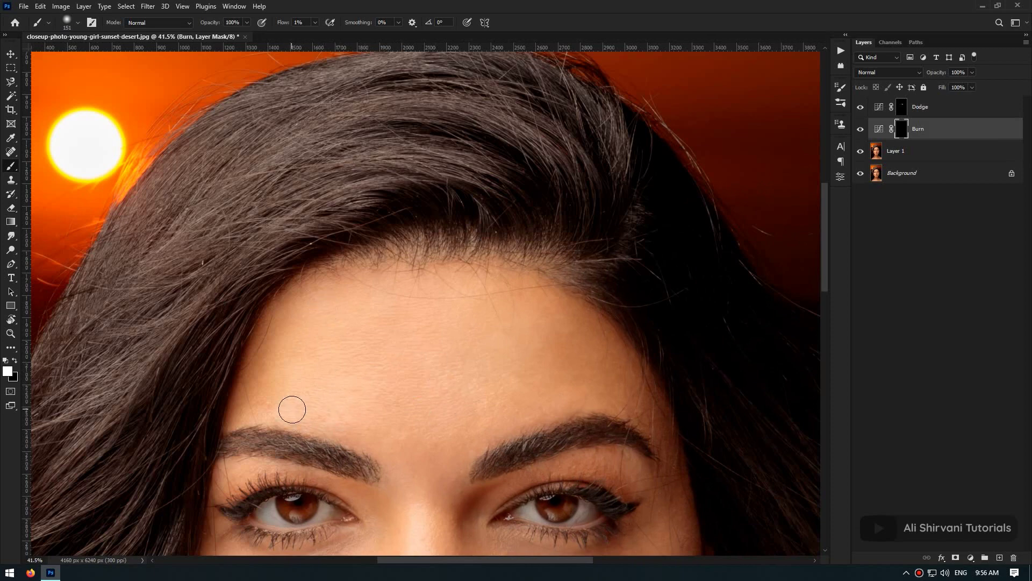
{"action": "scroll", "coordinate": [381, 414], "scroll_direction": "down", "scroll_amount": 1}
{"action": "left_click", "coordinate": [949, 107]}
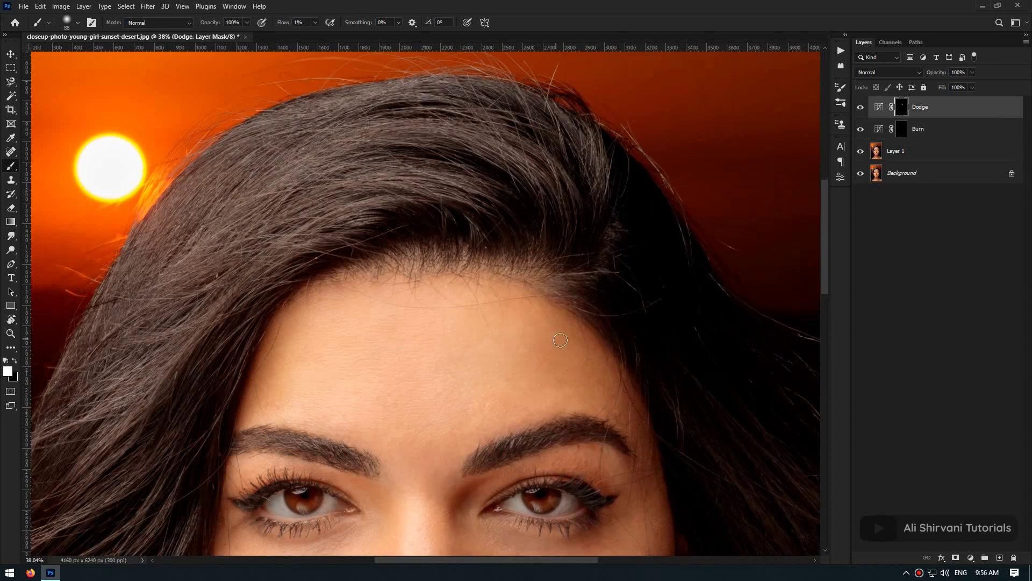
{"action": "scroll", "coordinate": [571, 364], "scroll_direction": "down", "scroll_amount": 1}
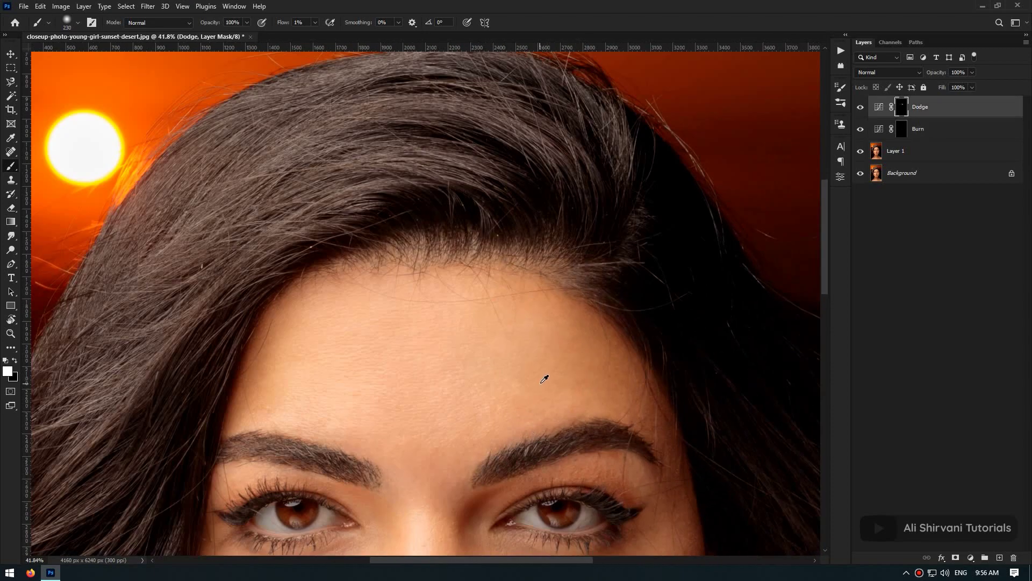
{"action": "scroll", "coordinate": [632, 349], "scroll_direction": "down", "scroll_amount": 1}
{"action": "scroll", "coordinate": [582, 460], "scroll_direction": "up", "scroll_amount": 1}
{"action": "scroll", "coordinate": [603, 449], "scroll_direction": "down", "scroll_amount": 1}
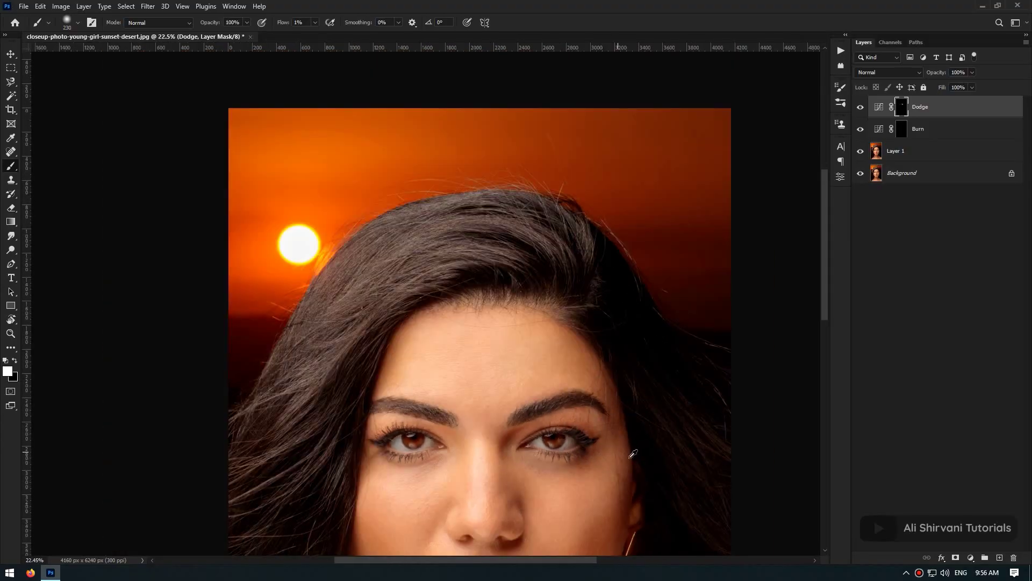
Step: Group the Dodge and Burn adjustment layers together
{"action": "mouse_move", "coordinate": [657, 482]}
{"action": "left_mouse_down"}
{"action": "mouse_move", "coordinate": [588, 318]}
{"action": "mouse_move", "coordinate": [626, 371]}
{"action": "left_mouse_up"}
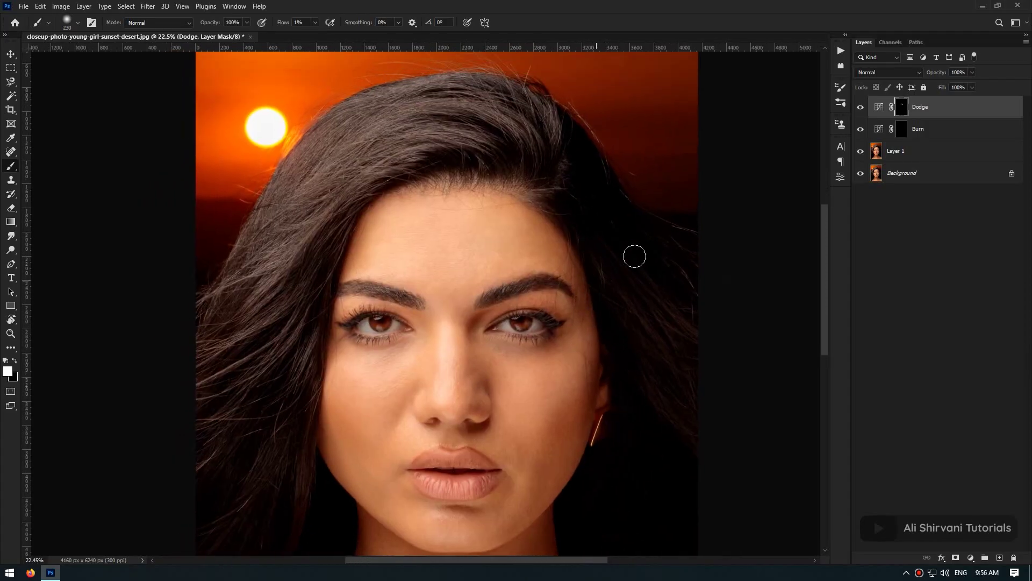
{"action": "left_click", "coordinate": [941, 136], "text": "shift"}
{"action": "key", "text": "ctrl+g"}
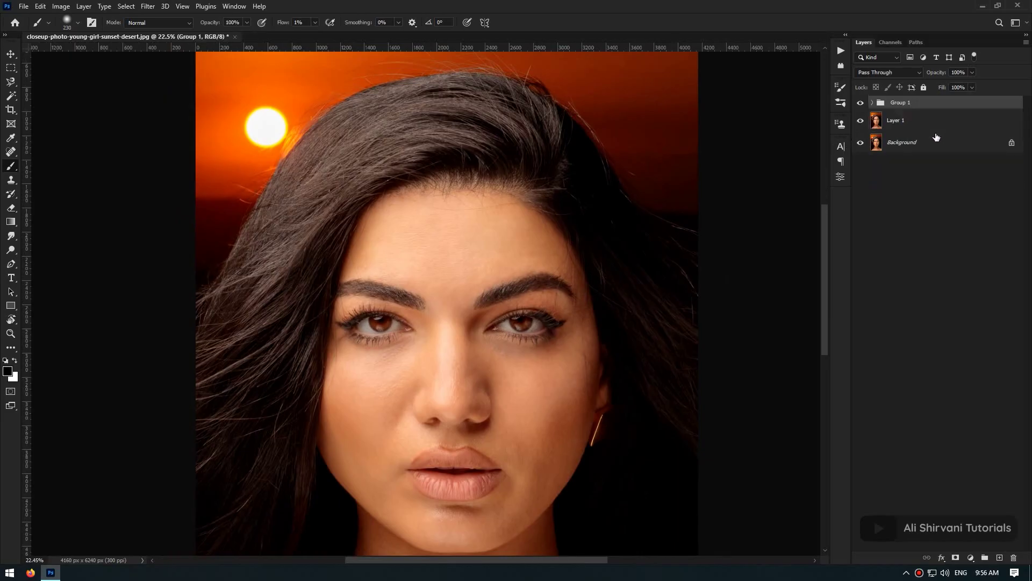
Step: Compare the portrait with the dodge and burn group hidden and shown
{"action": "left_click", "coordinate": [861, 103]}
{"action": "left_click", "coordinate": [861, 104]}
{"action": "left_click", "coordinate": [861, 103]}
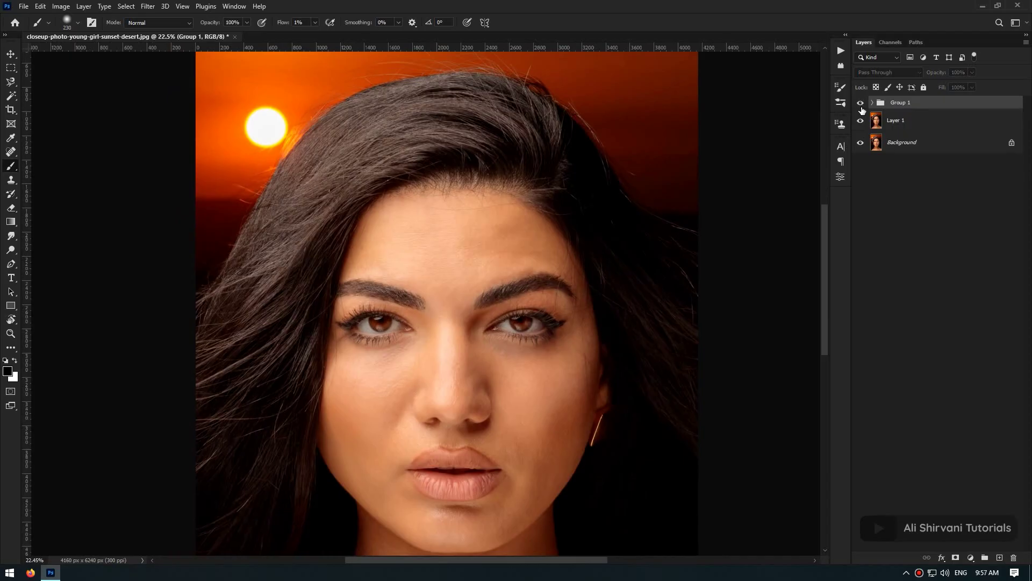
{"action": "left_click", "coordinate": [861, 104]}
{"action": "left_click", "coordinate": [861, 107]}
{"action": "left_click", "coordinate": [861, 107]}
{"action": "left_click", "coordinate": [860, 107]}
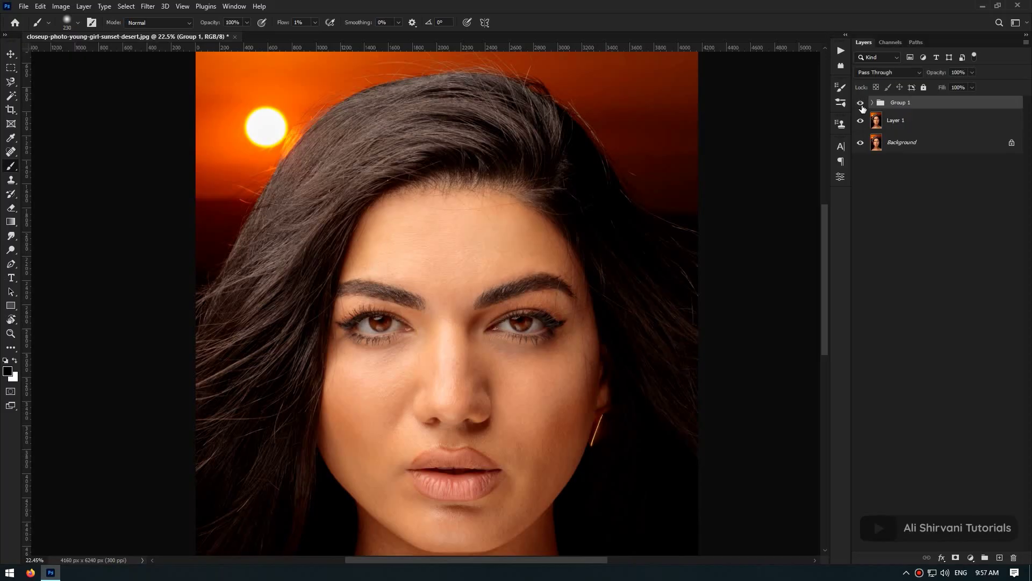
Step: Expand the layer group and refine the middle of the forehead on the Dodge mask with a 134 px brush
{"action": "left_click", "coordinate": [873, 102]}
{"action": "left_click", "coordinate": [860, 105]}
{"action": "left_click", "coordinate": [860, 104]}
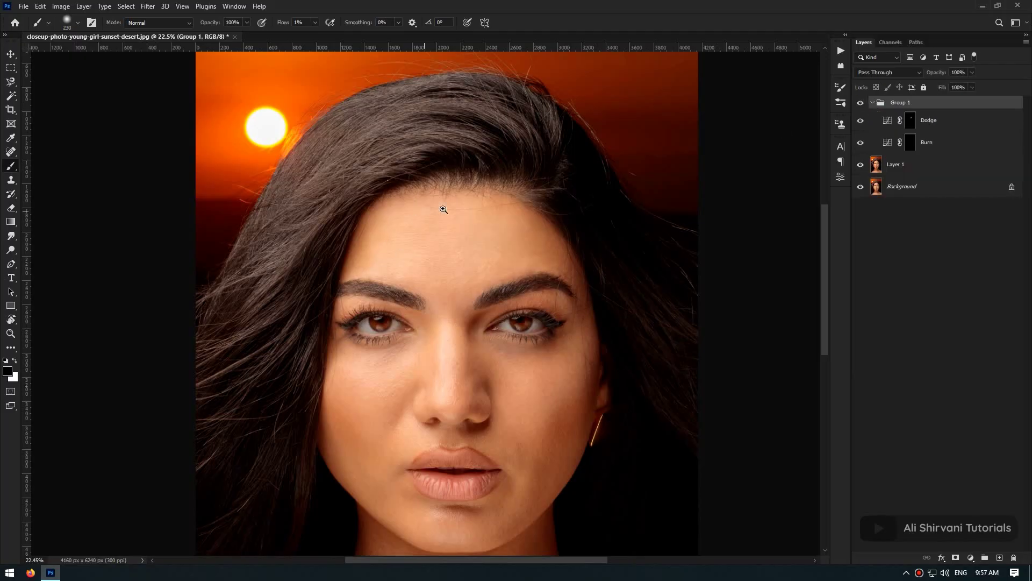
{"action": "left_click_drag", "start_coordinate": [423, 217], "coordinate": [473, 202]}
{"action": "left_click", "coordinate": [909, 121]}
{"action": "left_click_drag", "start_coordinate": [468, 237], "coordinate": [445, 237]}
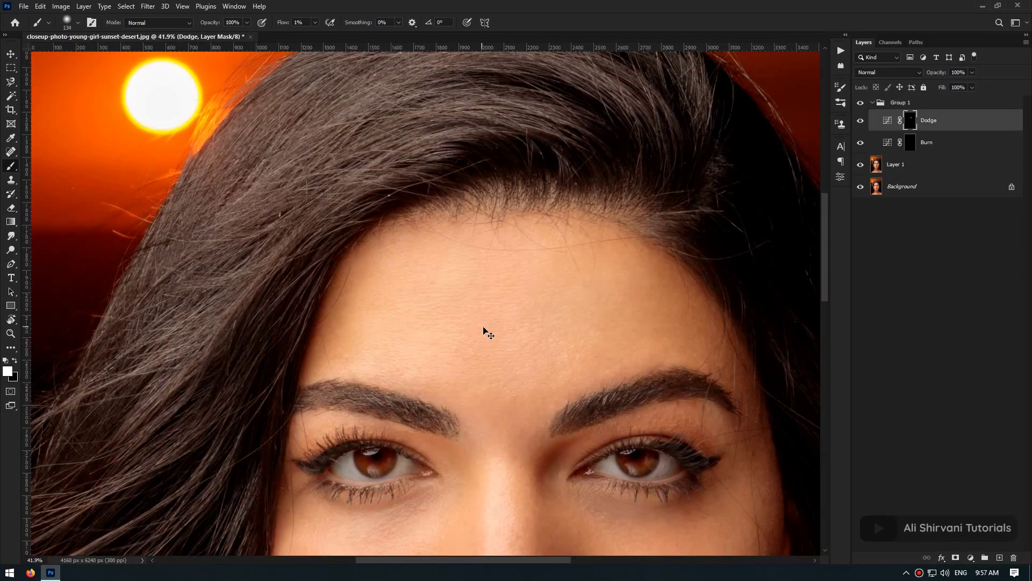
{"action": "scroll", "coordinate": [418, 209], "scroll_direction": "down", "scroll_amount": 3}
{"action": "scroll", "coordinate": [479, 323], "scroll_direction": "down", "scroll_amount": 2}
{"action": "left_click_drag", "start_coordinate": [530, 281], "coordinate": [526, 279]}
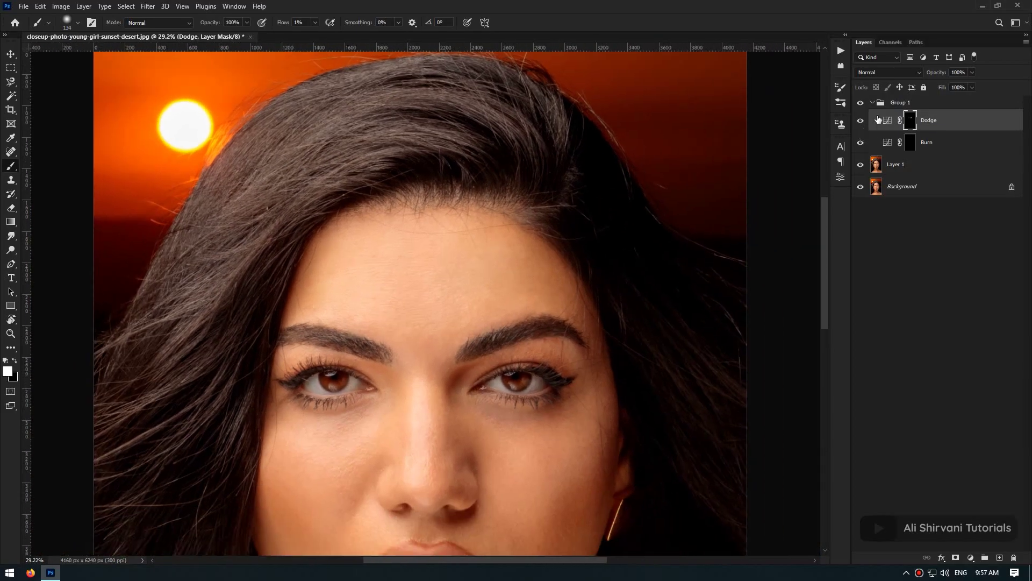
Step: Inspect the Dodge layer mask on its own, and return to the full-face view of the portrait
{"action": "left_click", "coordinate": [913, 120], "text": "alt"}
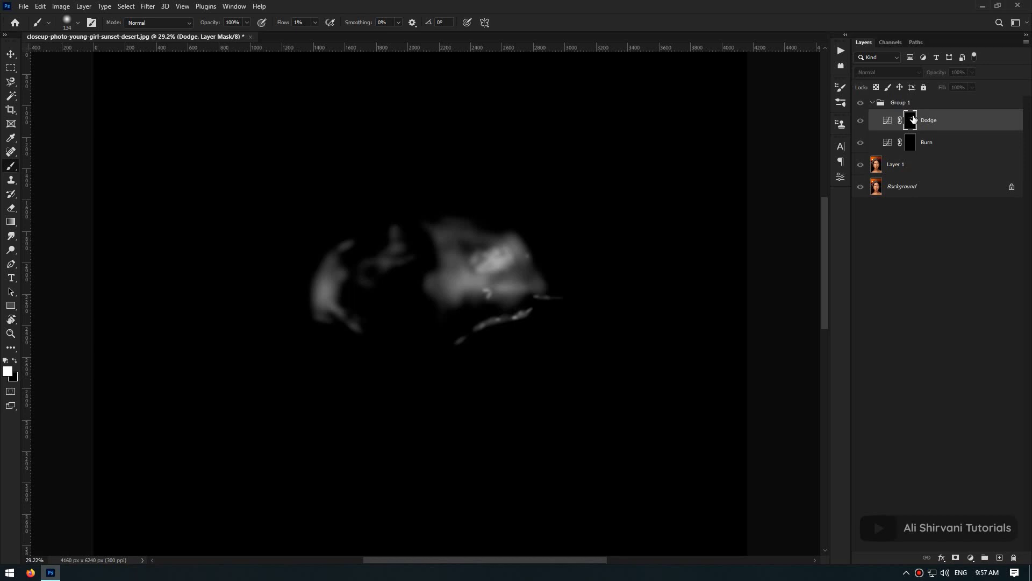
{"action": "left_click", "coordinate": [913, 120], "text": "alt"}
{"action": "left_click_drag", "start_coordinate": [573, 324], "coordinate": [524, 326]}
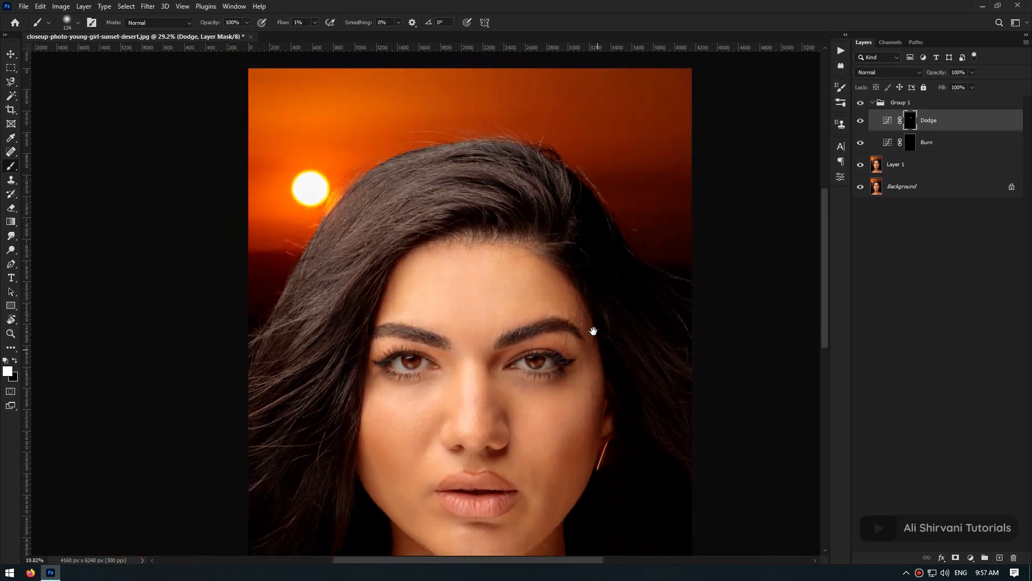
{"action": "left_click_drag", "start_coordinate": [589, 445], "coordinate": [569, 378]}
{"action": "left_click_drag", "start_coordinate": [584, 383], "coordinate": [605, 366]}
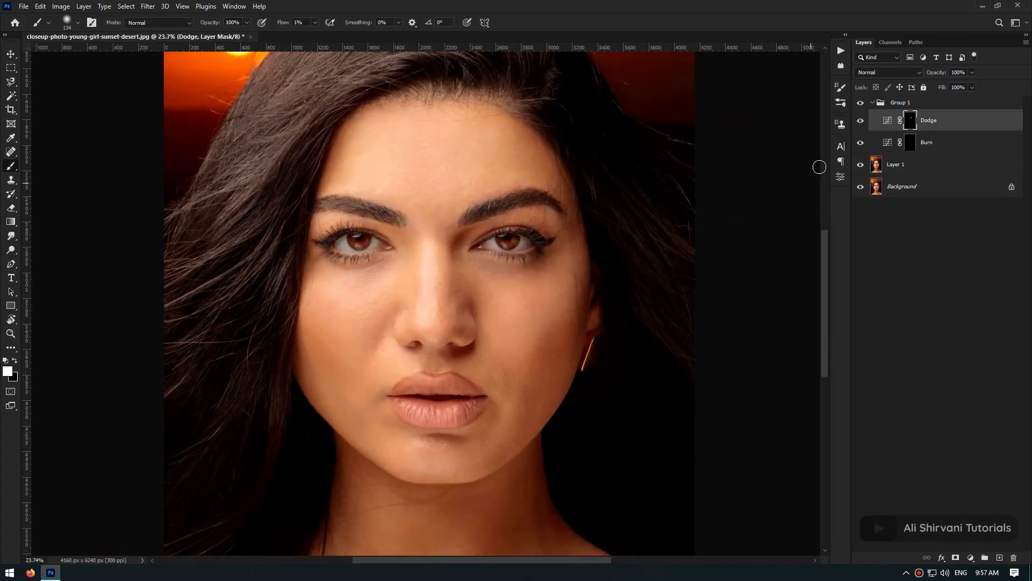
Step: Check the whole face before and after retouching by repeatedly turning the layer group off and on
{"action": "left_click", "coordinate": [864, 104]}
{"action": "left_click", "coordinate": [864, 104]}
{"action": "left_click", "coordinate": [864, 104]}
{"action": "left_click", "coordinate": [864, 104]}
{"action": "left_click", "coordinate": [864, 103]}
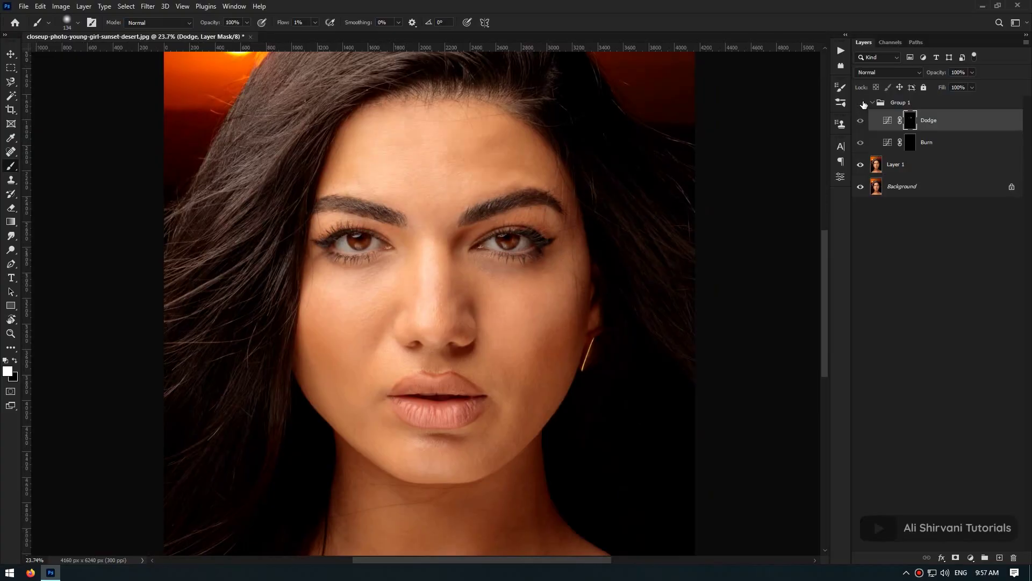
{"action": "left_click", "coordinate": [864, 103]}
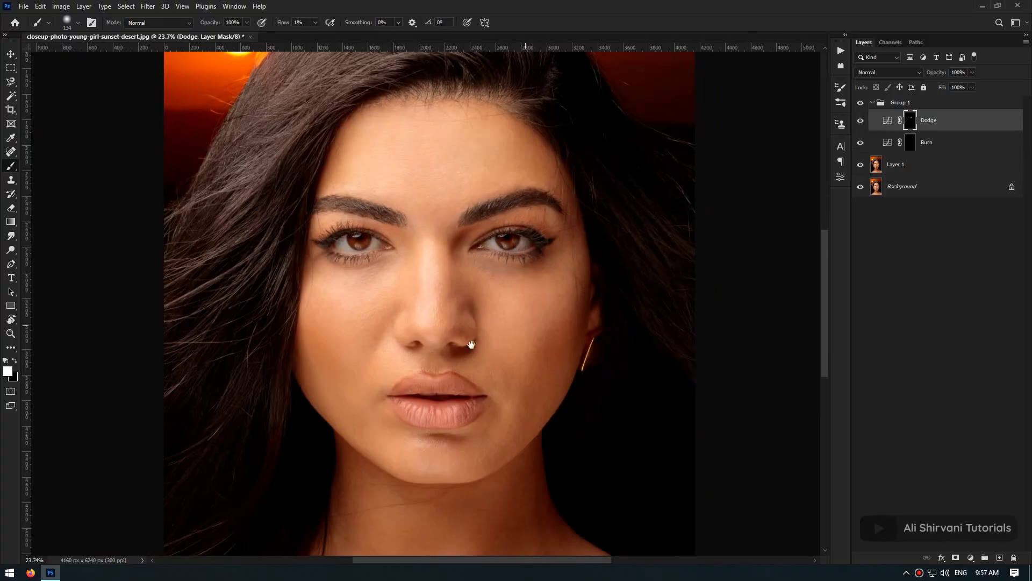
Step: Darken the bright skin between the left-hand eye and the bridge of the nose on the Burn mask with a large soft brush
{"action": "left_click_drag", "start_coordinate": [471, 344], "coordinate": [484, 350]}
{"action": "scroll", "coordinate": [463, 245], "scroll_direction": "up", "scroll_amount": 3}
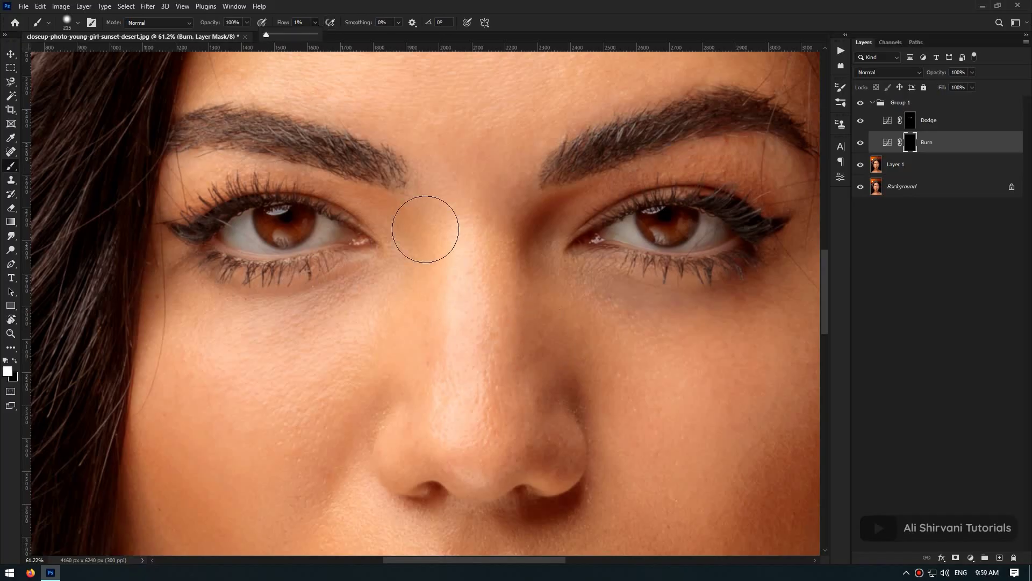
{"action": "scroll", "coordinate": [516, 301], "scroll_direction": "down", "scroll_amount": 4}
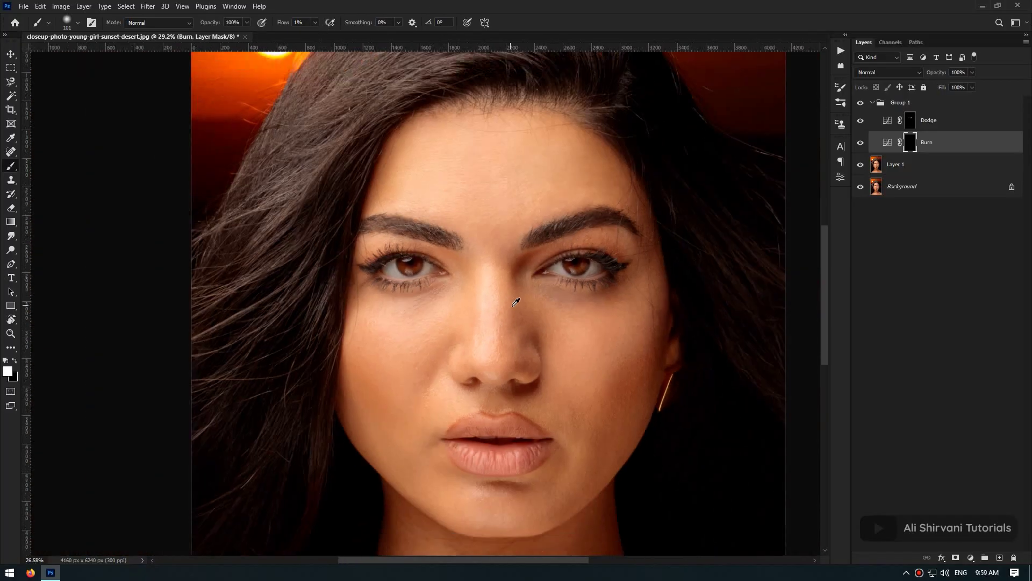
Step: Lighten the shadowed right-hand side of the nose on the Dodge mask, reducing the brush from 80 px to 24 px for small spots
{"action": "scroll", "coordinate": [516, 302], "scroll_direction": "up", "scroll_amount": 5}
{"action": "key", "text": "alt+bracketright"}
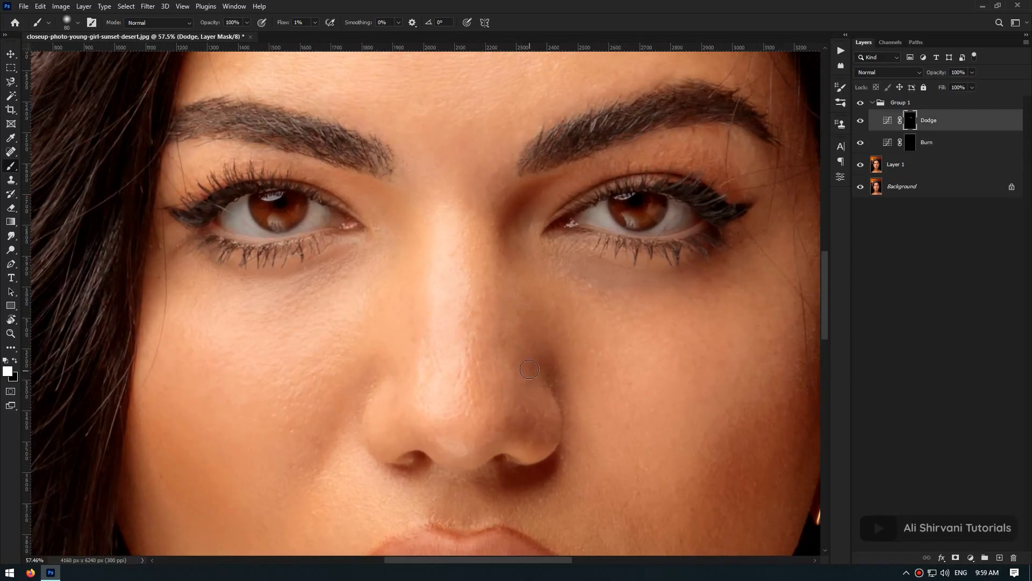
{"action": "mouse_move", "coordinate": [530, 356]}
{"action": "left_mouse_down"}
{"action": "mouse_move", "coordinate": [519, 417]}
{"action": "mouse_move", "coordinate": [499, 419]}
{"action": "left_mouse_up"}
{"action": "scroll", "coordinate": [517, 420], "scroll_direction": "up", "scroll_amount": 5}
{"action": "key", "text": "bracketleft"}
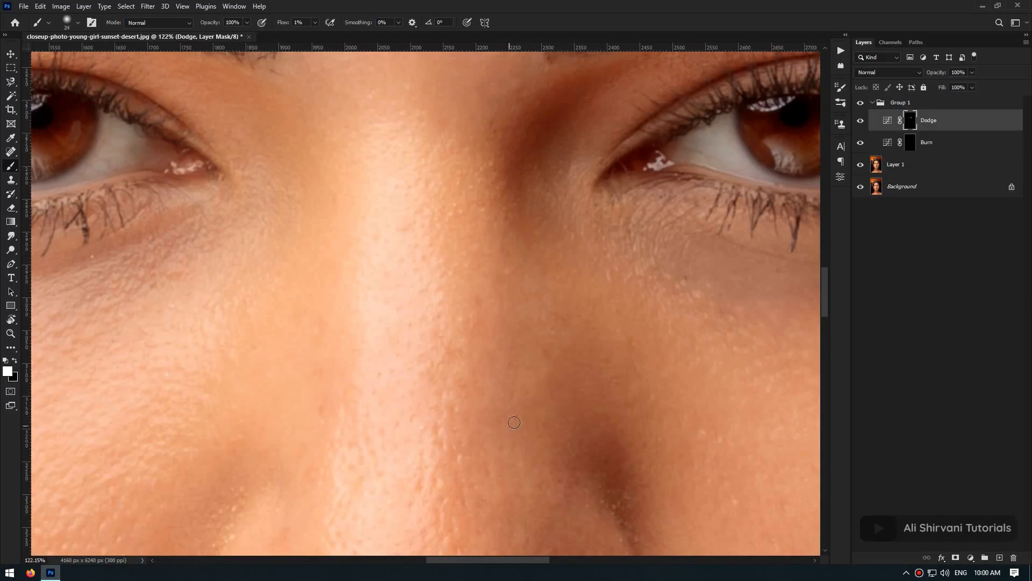
{"action": "scroll", "coordinate": [511, 394], "scroll_direction": "down", "scroll_amount": 4}
{"action": "scroll", "coordinate": [462, 296], "scroll_direction": "up", "scroll_amount": 4}
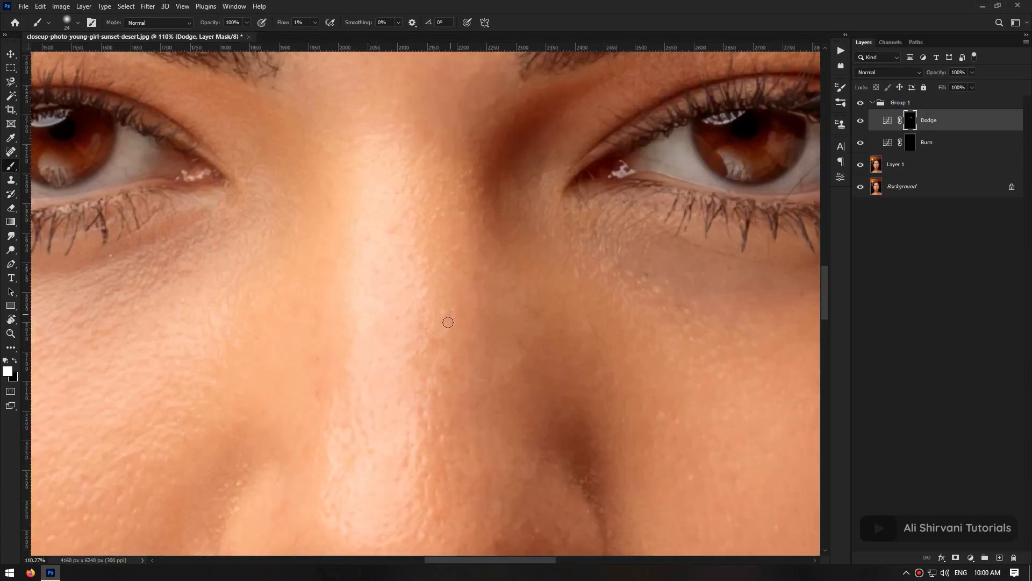
{"action": "scroll", "coordinate": [339, 371], "scroll_direction": "down", "scroll_amount": 4}
Step: Lighten the small dark spots along the left-hand side of the nose on the Dodge mask with a fine brush
{"action": "left_click_drag", "start_coordinate": [324, 366], "coordinate": [332, 371]}
{"action": "scroll", "coordinate": [332, 365], "scroll_direction": "up", "scroll_amount": 4}
{"action": "left_click_drag", "start_coordinate": [369, 307], "coordinate": [357, 311]}
{"action": "scroll", "coordinate": [366, 317], "scroll_direction": "up", "scroll_amount": 1}
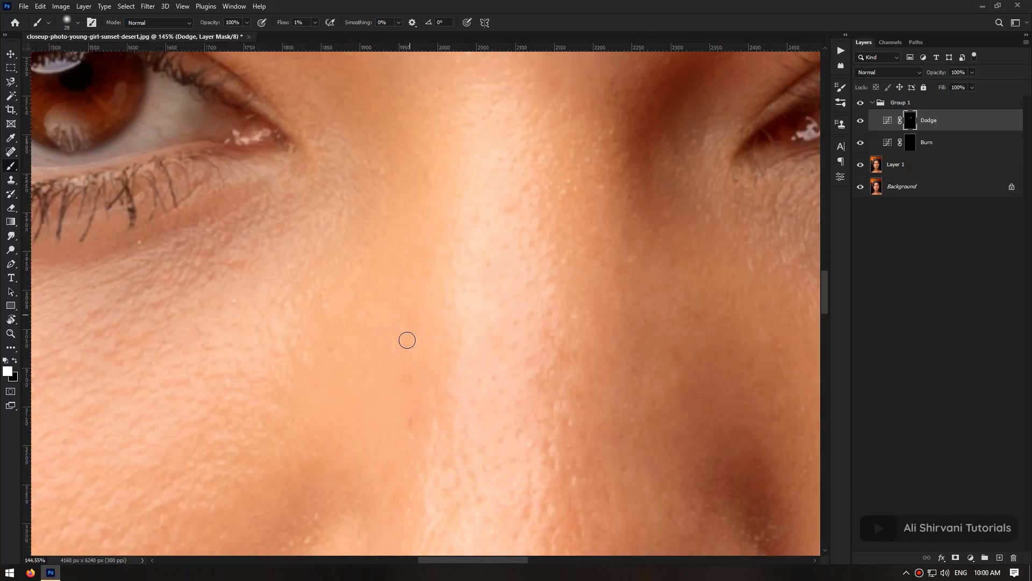
{"action": "key", "text": "bracketleft"}
{"action": "key", "text": "bracketleft"}
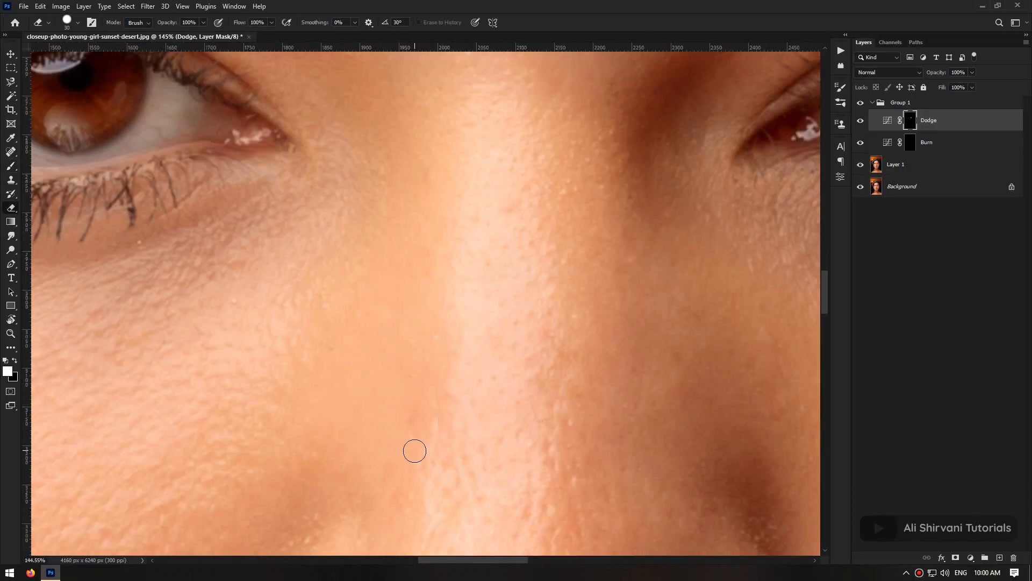
Step: Tone down the bright skin along the left-hand edge of the nose on the Burn mask with a small soft brush
{"action": "scroll", "coordinate": [442, 426], "scroll_direction": "down", "scroll_amount": 5}
{"action": "key", "text": "alt+bracketleft"}
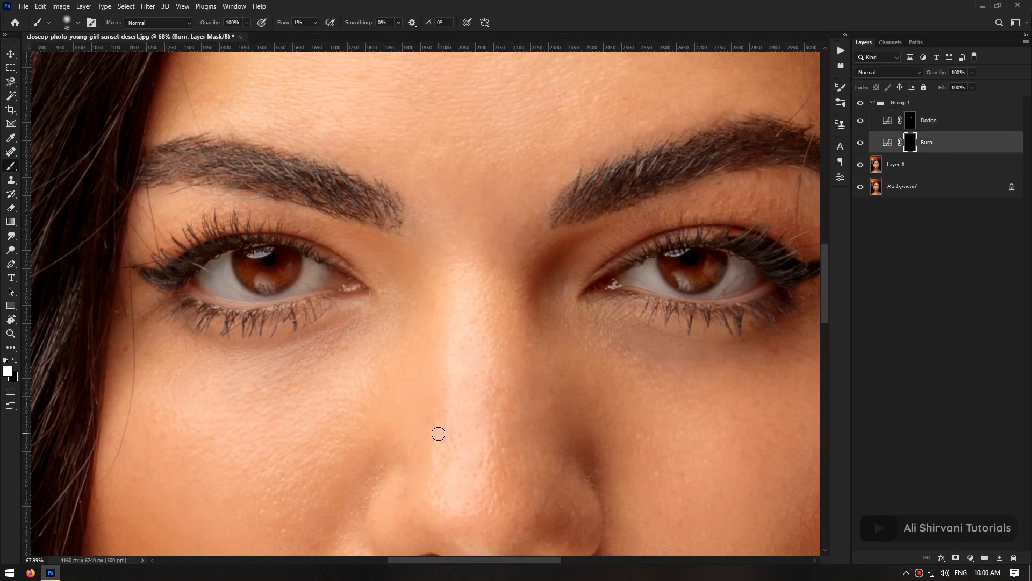
{"action": "left_click_drag", "start_coordinate": [470, 499], "coordinate": [452, 420]}
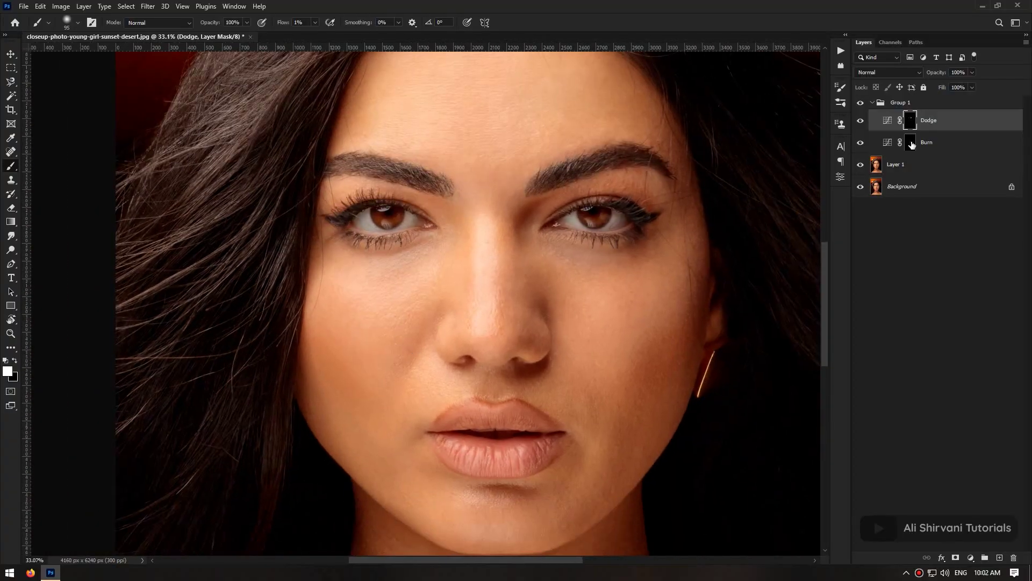
Step: Even out the left-hand cheek by painting on the Burn mask with a large soft brush and on the Dodge mask
{"action": "key", "text": "alt+bracketleft"}
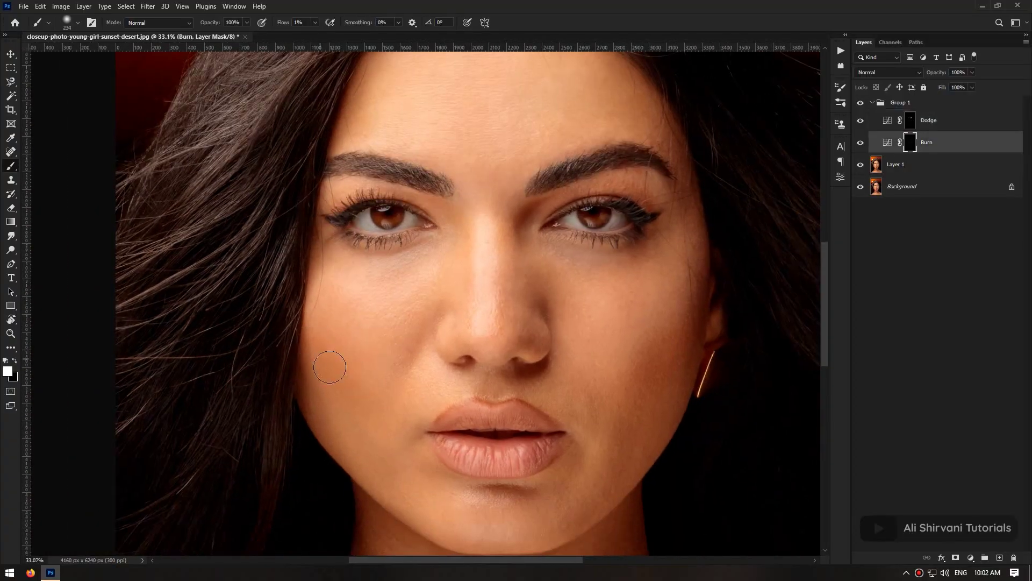
{"action": "left_click_drag", "start_coordinate": [340, 404], "coordinate": [327, 412]}
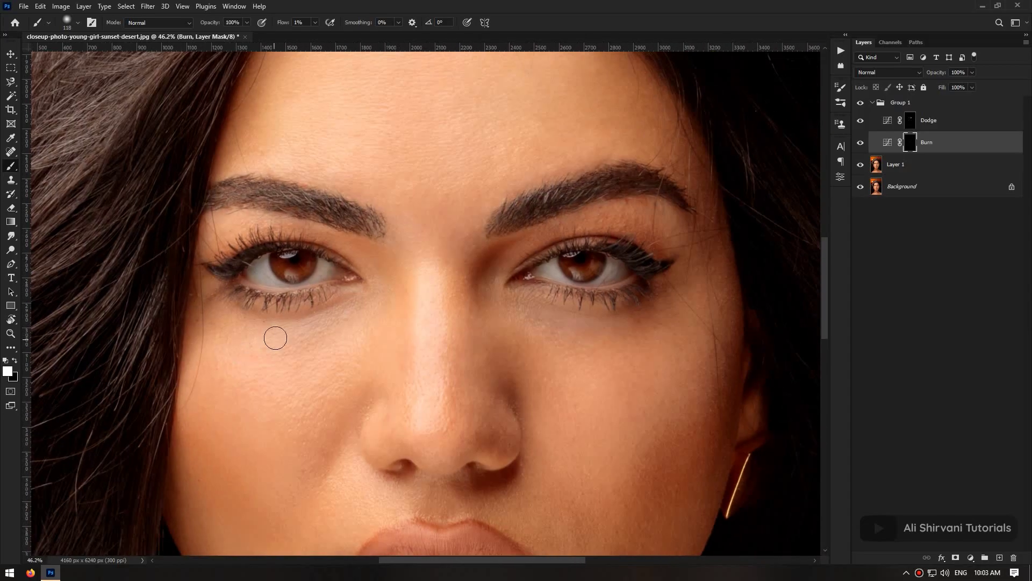
{"action": "key", "text": "alt+bracketright"}
{"action": "left_click_drag", "start_coordinate": [220, 407], "coordinate": [213, 407]}
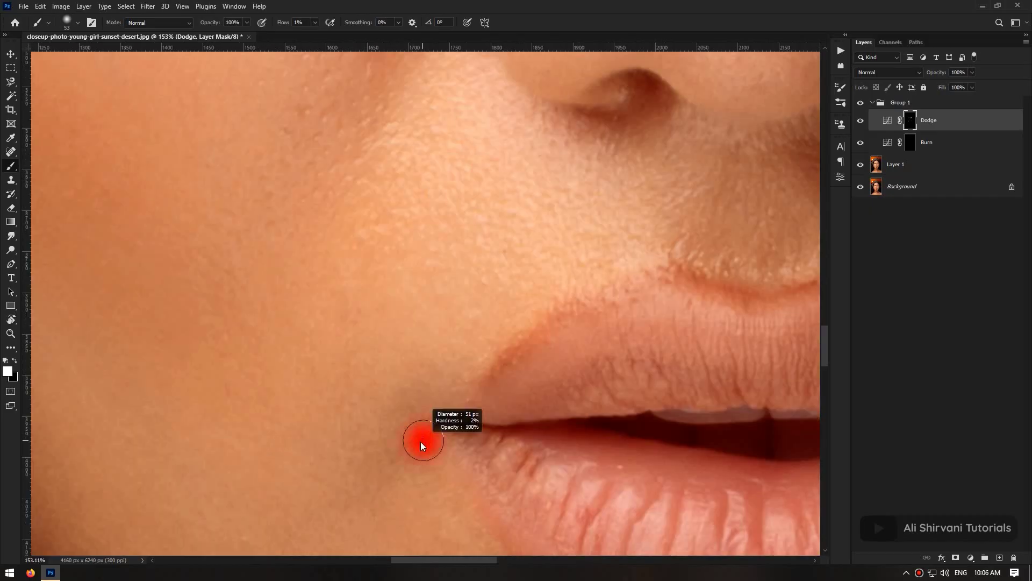
Step: Lighten the shadow beside the left-hand mouth corner on the Dodge mask with a 36 px brush, and compare with the layer group hidden
{"action": "left_click_drag", "start_coordinate": [421, 442], "coordinate": [415, 443]}
{"action": "mouse_move", "coordinate": [391, 444]}
{"action": "left_mouse_down"}
{"action": "mouse_move", "coordinate": [431, 380]}
{"action": "mouse_move", "coordinate": [385, 479]}
{"action": "left_mouse_up"}
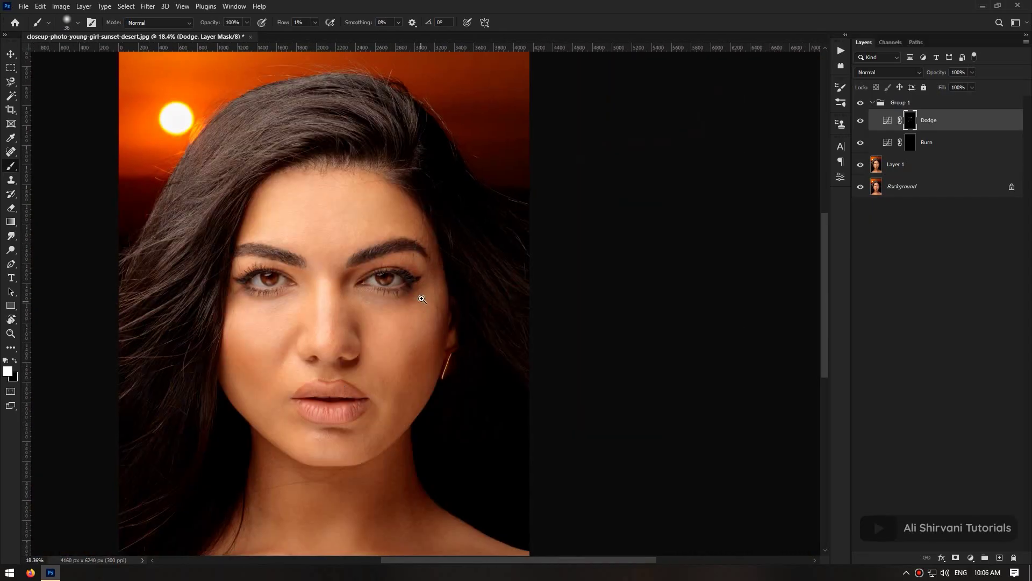
{"action": "left_click", "coordinate": [860, 102]}
{"action": "left_click", "coordinate": [861, 105]}
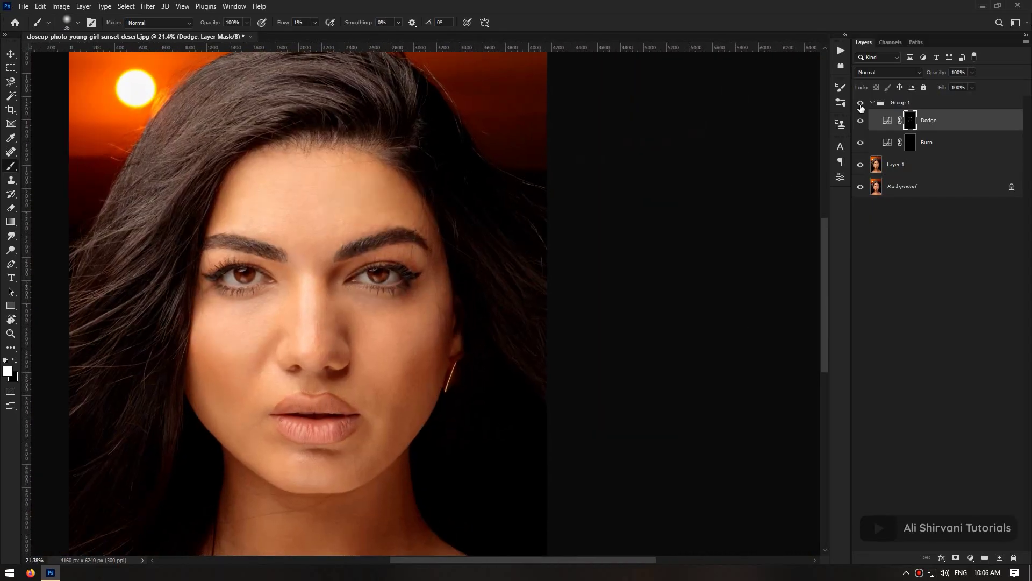
Step: Compare the face with the layer group hidden, and touch up the skin around the nose on the Dodge mask
{"action": "left_click", "coordinate": [860, 105]}
{"action": "left_click", "coordinate": [860, 105]}
{"action": "left_click_drag", "start_coordinate": [278, 346], "coordinate": [340, 341]}
{"action": "scroll", "coordinate": [340, 341], "scroll_direction": "down", "scroll_amount": 6}
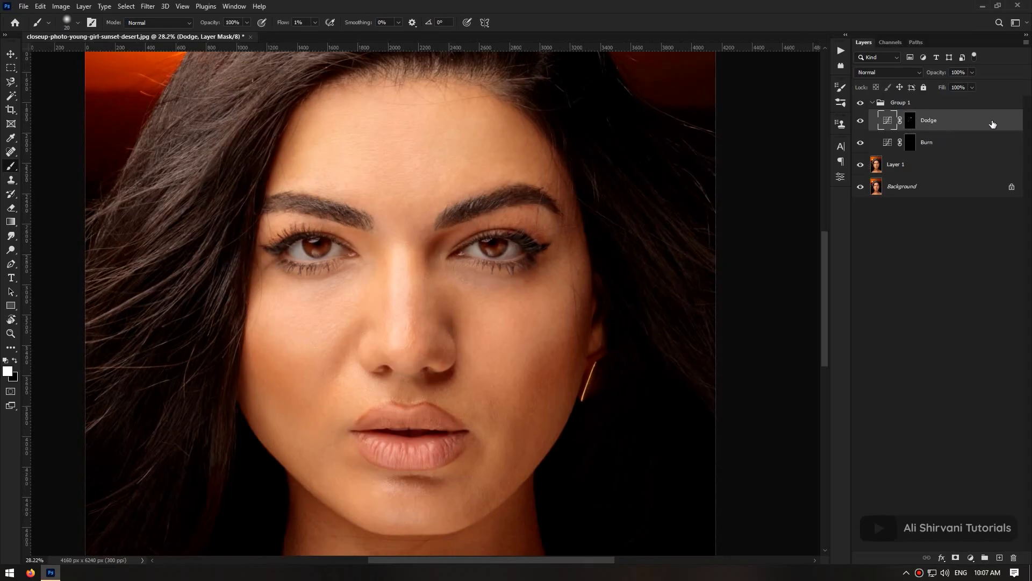
Step: Limit the Dodge layer's Blend If so the Underlying Layer highlights fade out between 177 and 255
{"action": "double_click", "coordinate": [976, 131]}
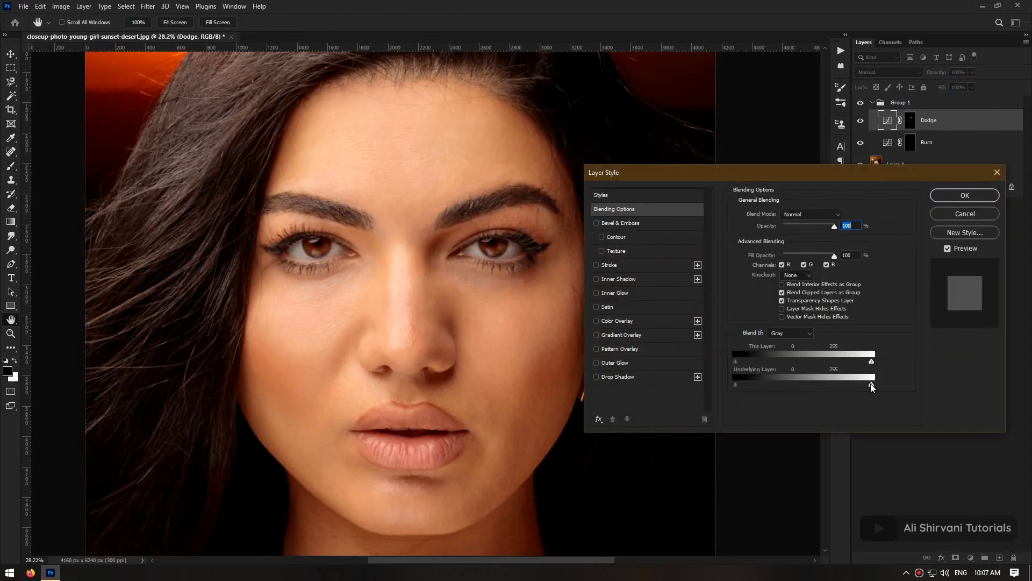
{"action": "mouse_move", "coordinate": [832, 390]}
{"action": "left_mouse_down"}
{"action": "mouse_move", "coordinate": [810, 389]}
{"action": "mouse_move", "coordinate": [843, 382]}
{"action": "left_mouse_up"}
{"action": "left_click_drag", "start_coordinate": [782, 392], "coordinate": [809, 391]}
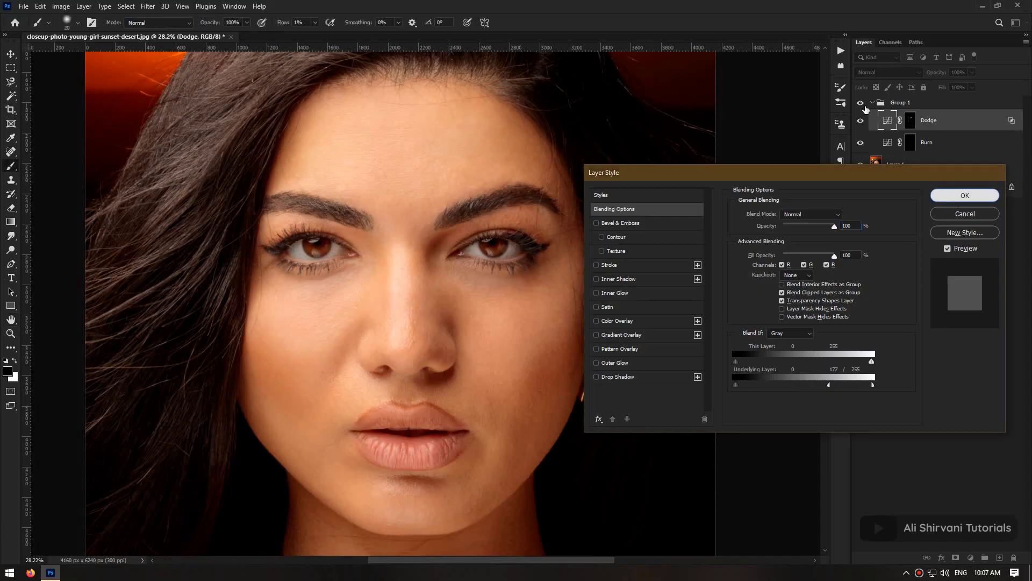
{"action": "left_click", "coordinate": [966, 195]}
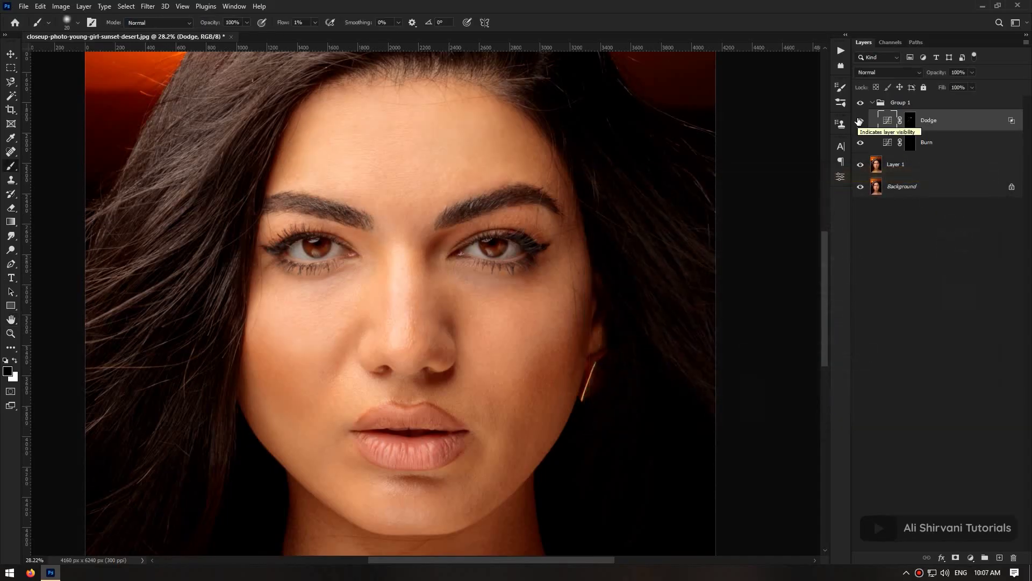
Step: Limit the Burn layer's Blend If so the Underlying Layer shadows fade in between 0 and 118
{"action": "left_click", "coordinate": [960, 143]}
{"action": "double_click", "coordinate": [962, 143]}
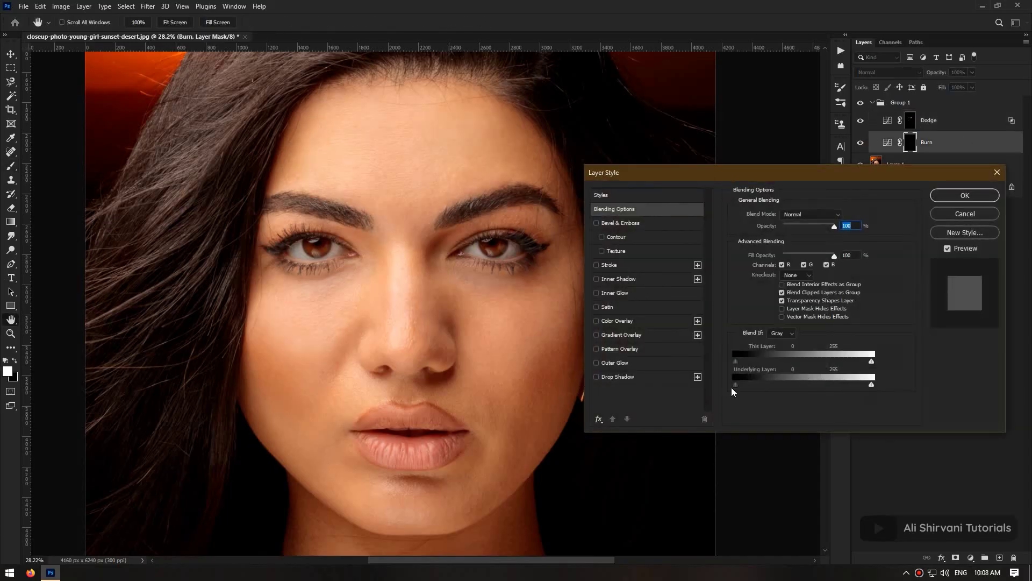
{"action": "mouse_move", "coordinate": [755, 385]}
{"action": "left_mouse_down"}
{"action": "mouse_move", "coordinate": [801, 384]}
{"action": "mouse_move", "coordinate": [734, 385]}
{"action": "mouse_move", "coordinate": [769, 386]}
{"action": "left_mouse_up"}
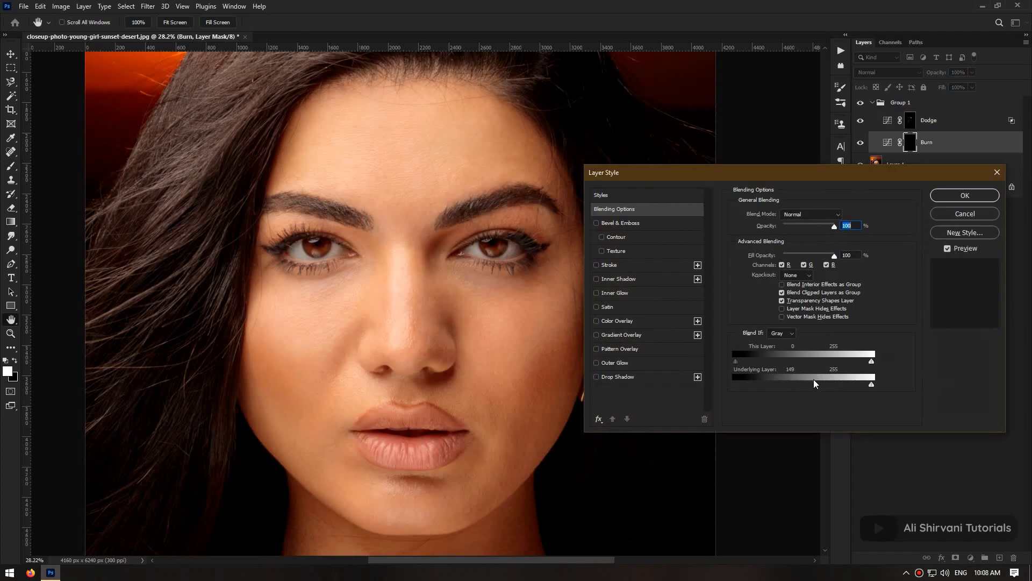
{"action": "left_click_drag", "start_coordinate": [803, 382], "coordinate": [714, 373]}
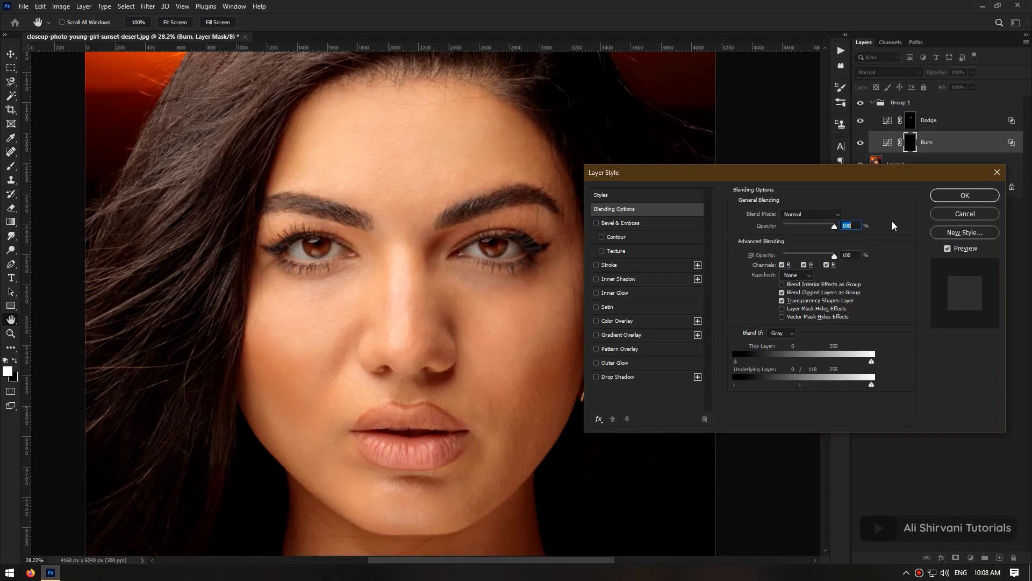
{"action": "left_click", "coordinate": [962, 195]}
Step: Compare the portrait with the dodge and burn group hidden and shown
{"action": "left_click", "coordinate": [860, 102]}
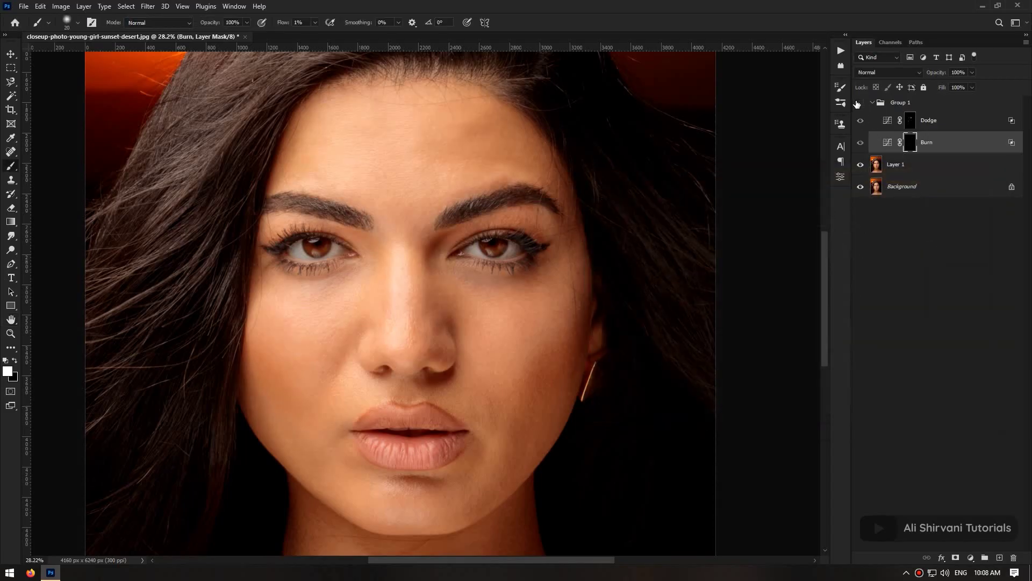
{"action": "left_click", "coordinate": [860, 102]}
{"action": "left_click", "coordinate": [860, 103]}
{"action": "left_click", "coordinate": [860, 103]}
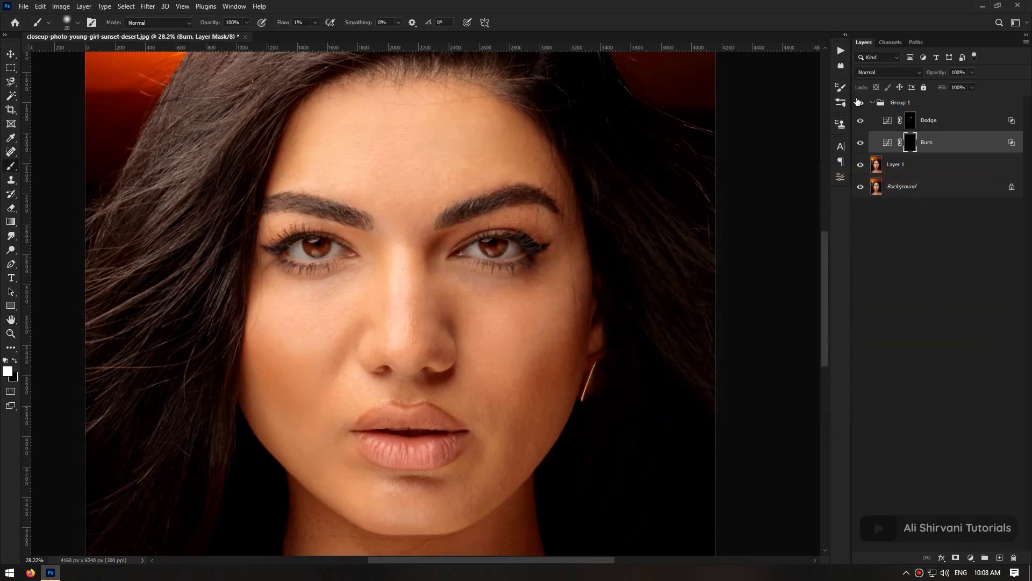
Step: Lighten the small dark patches along the left-hand side of the nose on the Dodge mask with a 25 px brush
{"action": "left_click", "coordinate": [910, 120]}
{"action": "left_click", "coordinate": [909, 142]}
{"action": "scroll", "coordinate": [387, 341], "scroll_direction": "up", "scroll_amount": 4}
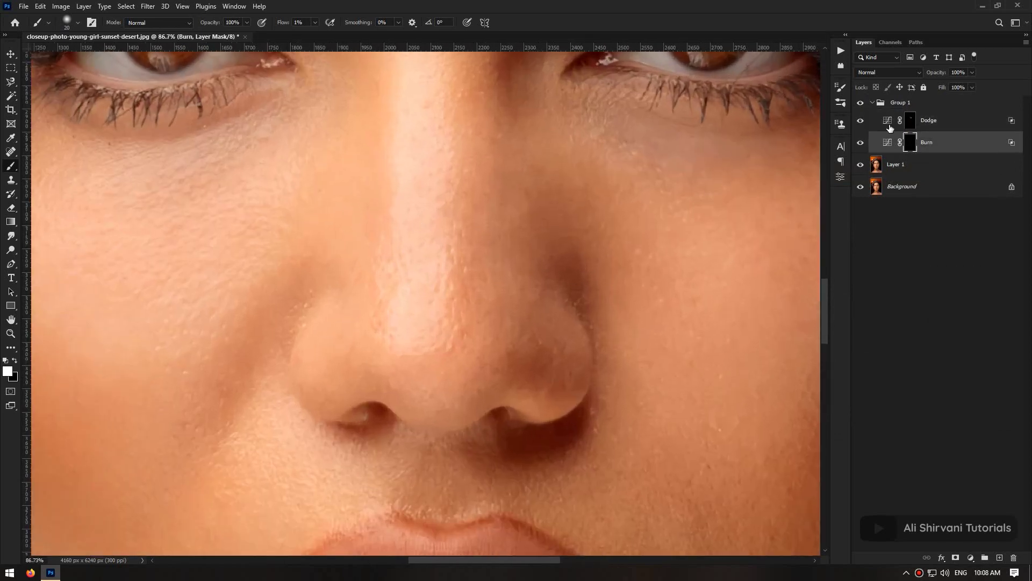
{"action": "left_click", "coordinate": [910, 120]}
{"action": "right_click", "coordinate": [417, 268], "text": "alt"}
{"action": "right_click", "coordinate": [407, 224], "text": "alt"}
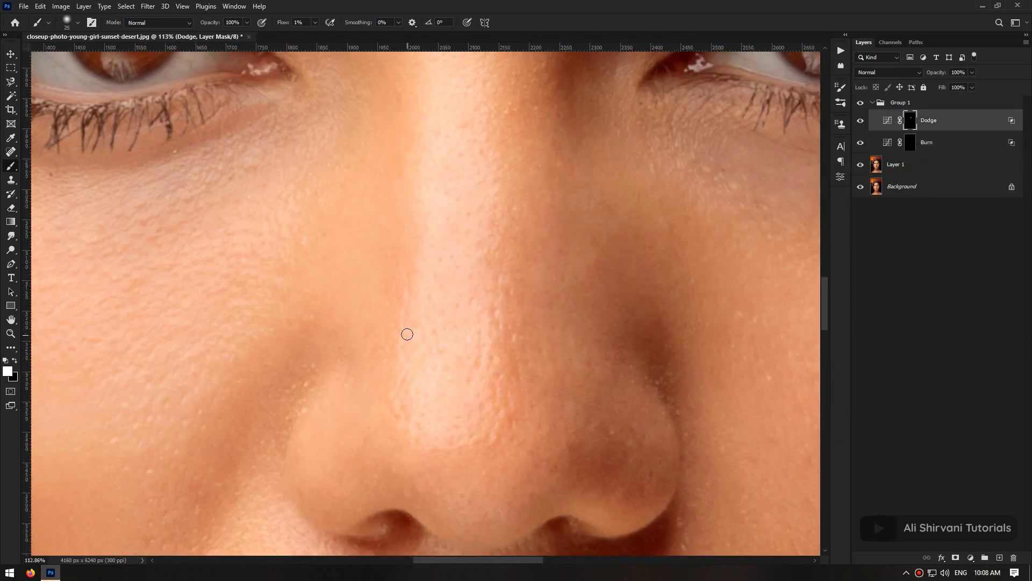
{"action": "left_click_drag", "start_coordinate": [339, 369], "coordinate": [362, 355]}
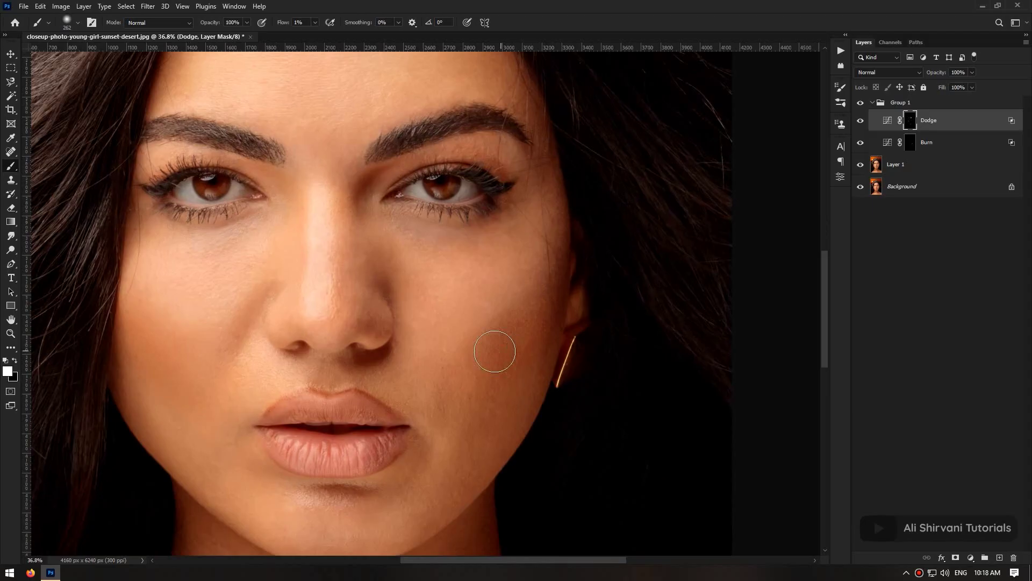
Step: Lighten the skin between the right-hand cheek and the mouth corner on the Dodge mask with a 104 px soft brush
{"action": "right_click", "coordinate": [495, 351], "text": "alt"}
{"action": "left_click_drag", "start_coordinate": [441, 406], "coordinate": [491, 339]}
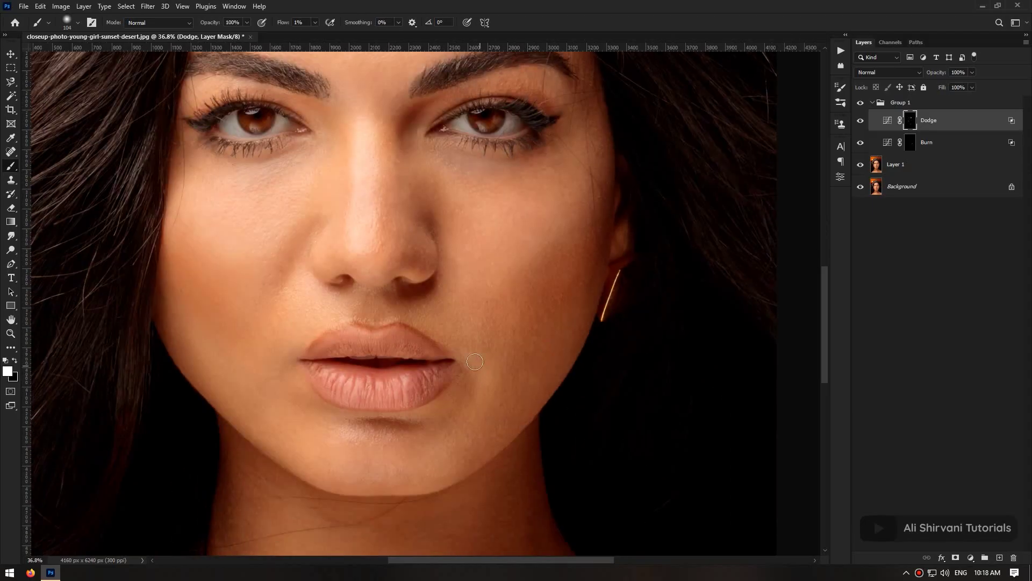
{"action": "scroll", "coordinate": [491, 338], "scroll_direction": "down", "scroll_amount": 5}
Step: Refine the right-hand cheek with a large soft eraser on the Burn mask and a 154 px brush on the Dodge mask
{"action": "left_click", "coordinate": [860, 143]}
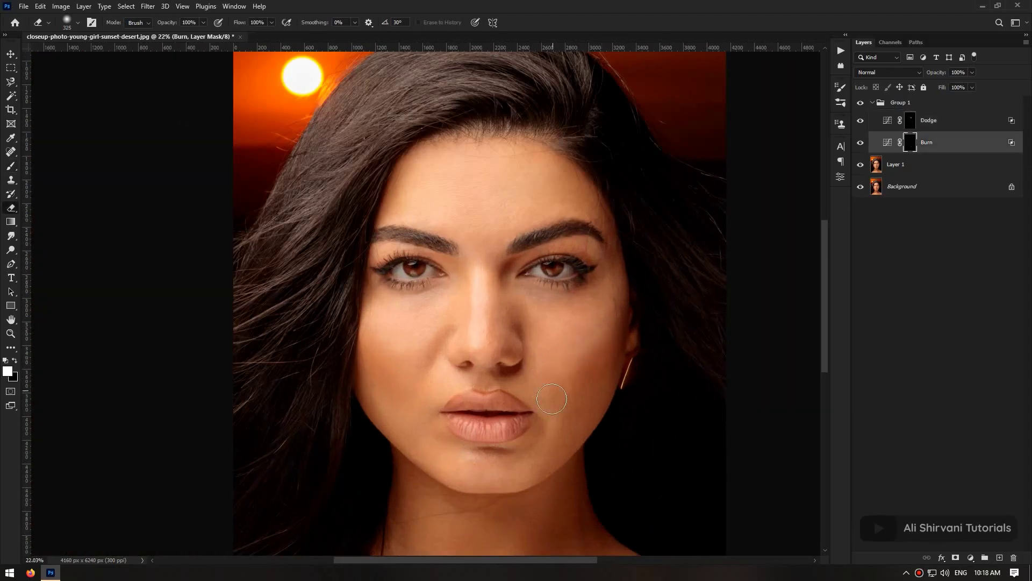
{"action": "key", "text": "b"}
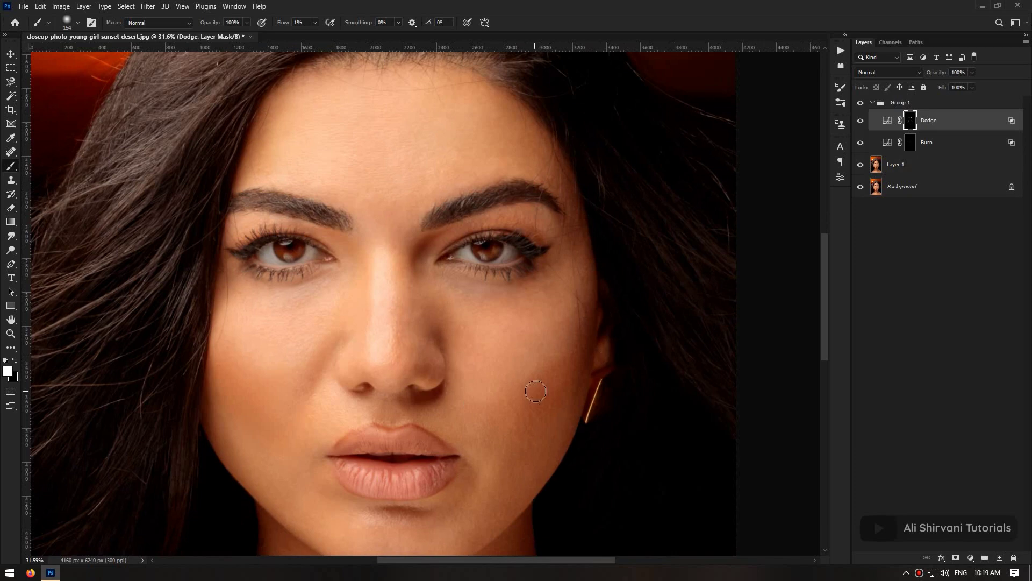
{"action": "key", "text": "e"}
{"action": "key", "text": "alt+bracketleft"}
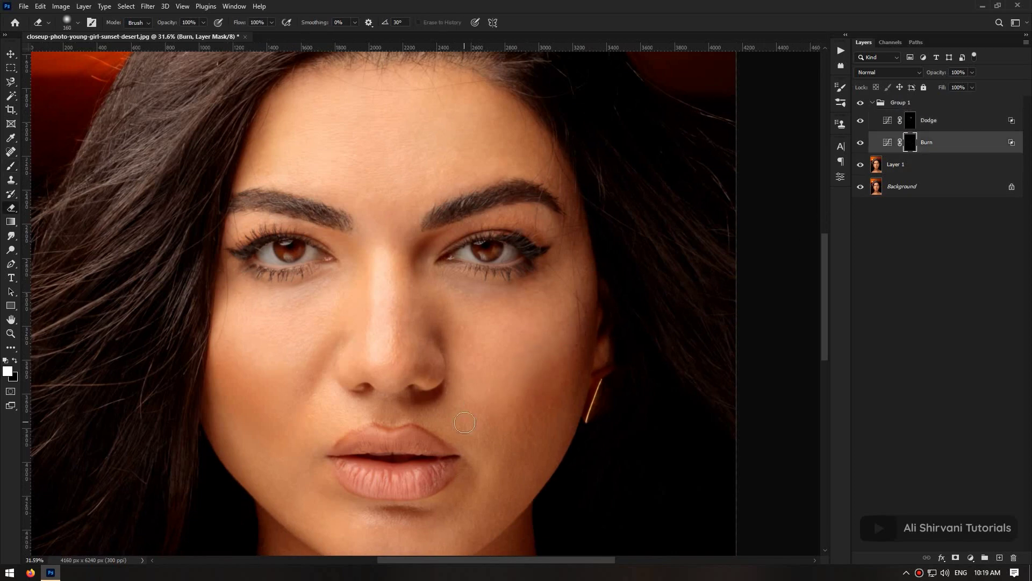
{"action": "key", "text": "b"}
{"action": "scroll", "coordinate": [526, 372], "scroll_direction": "down", "scroll_amount": 1}
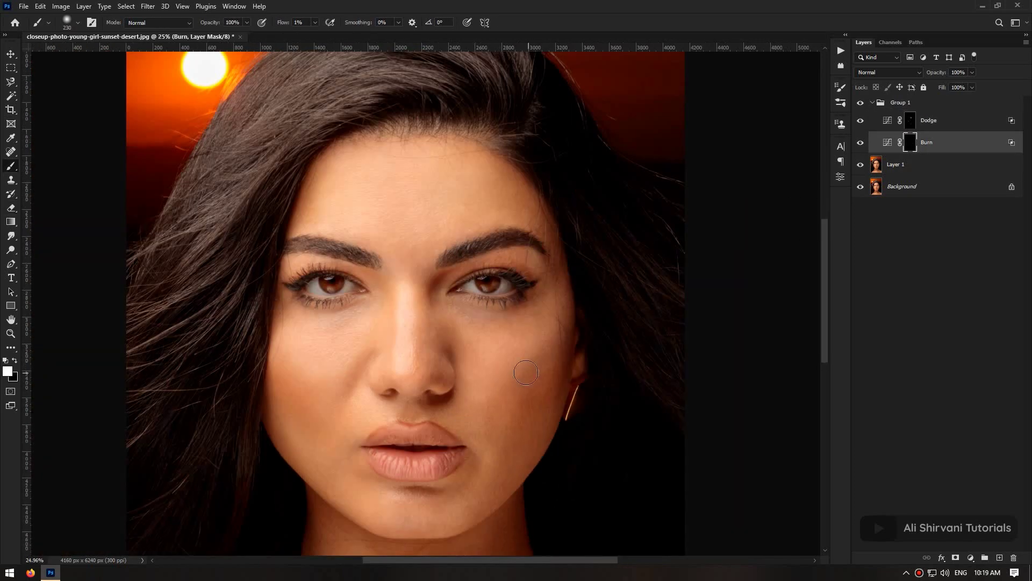
Step: Lighten the dark patches across the right-hand cheek on the Dodge mask with soft brushes of 63 and 112 px
{"action": "key", "text": "alt+bracketright"}
{"action": "scroll", "coordinate": [510, 377], "scroll_direction": "down", "scroll_amount": 1}
{"action": "scroll", "coordinate": [507, 376], "scroll_direction": "up", "scroll_amount": 4}
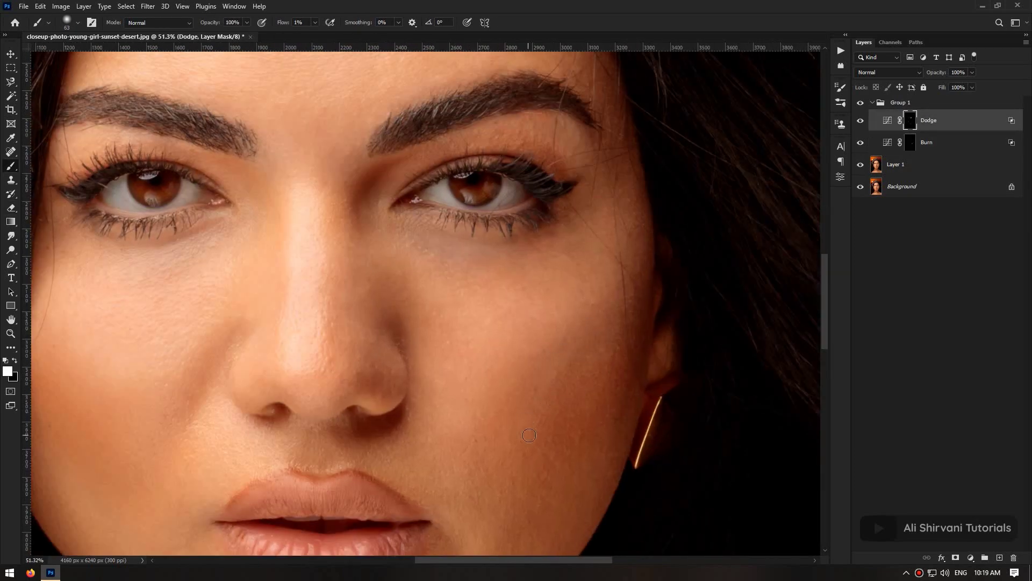
{"action": "scroll", "coordinate": [516, 377], "scroll_direction": "down", "scroll_amount": 5}
{"action": "scroll", "coordinate": [559, 330], "scroll_direction": "up", "scroll_amount": 4}
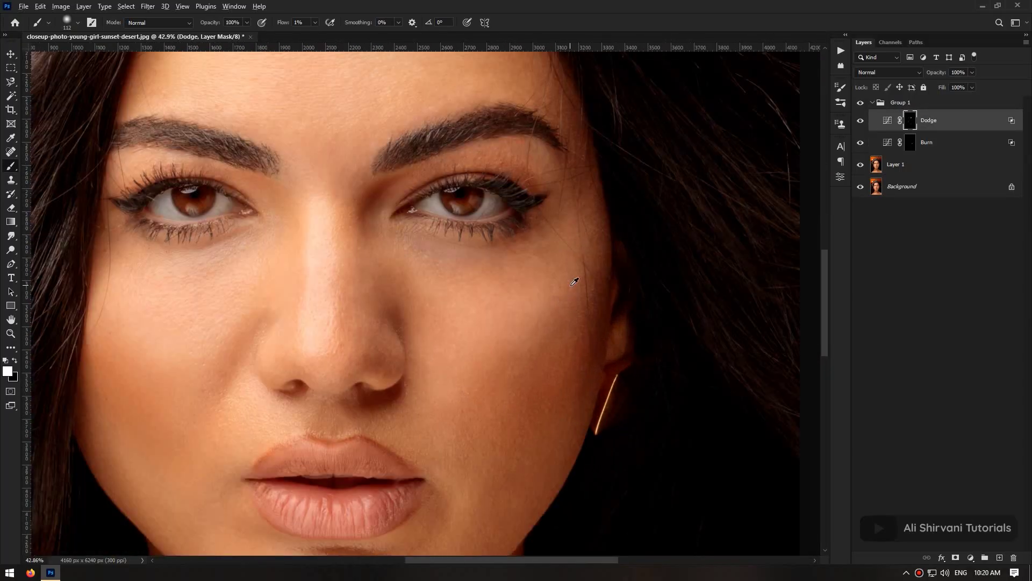
{"action": "scroll", "coordinate": [564, 290], "scroll_direction": "up", "scroll_amount": 5}
{"action": "scroll", "coordinate": [521, 358], "scroll_direction": "down", "scroll_amount": 1}
{"action": "mouse_move", "coordinate": [521, 334]}
{"action": "left_mouse_down"}
{"action": "mouse_move", "coordinate": [505, 307]}
{"action": "mouse_move", "coordinate": [494, 404]}
{"action": "left_mouse_up"}
Step: Lighten the skin around the right-hand eye and upper cheek on the Dodge mask with a 95 px brush
{"action": "scroll", "coordinate": [505, 307], "scroll_direction": "up", "scroll_amount": 2}
{"action": "scroll", "coordinate": [468, 360], "scroll_direction": "down", "scroll_amount": 4}
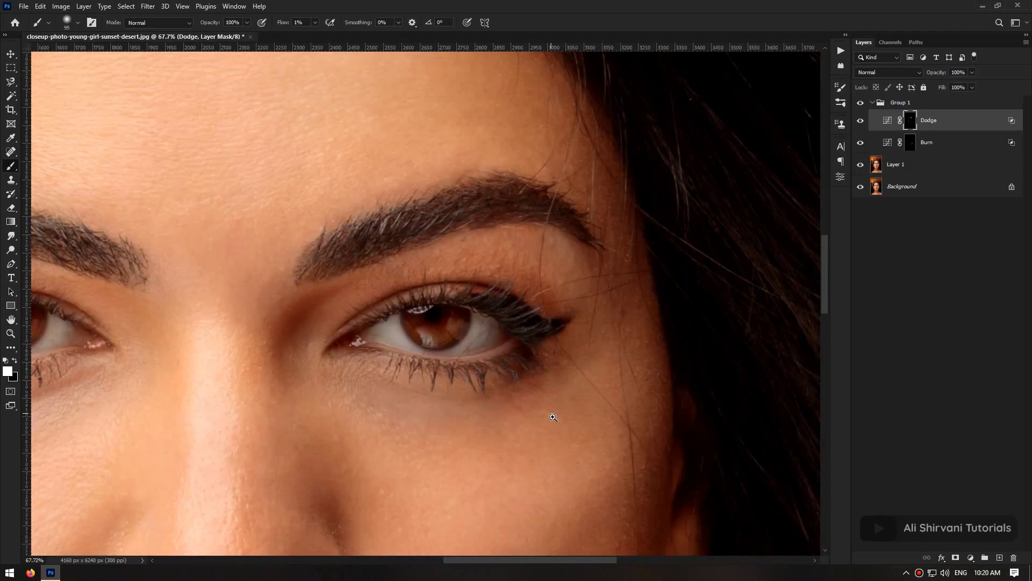
{"action": "scroll", "coordinate": [500, 355], "scroll_direction": "up", "scroll_amount": 2}
{"action": "scroll", "coordinate": [517, 350], "scroll_direction": "down", "scroll_amount": 3}
{"action": "left_click_drag", "start_coordinate": [517, 350], "coordinate": [455, 288]}
{"action": "scroll", "coordinate": [454, 288], "scroll_direction": "up", "scroll_amount": 2}
Step: Tone down the bright patches on the right-hand cheek on the Burn mask with a 91 px brush
{"action": "key", "text": "alt+bracketleft"}
{"action": "scroll", "coordinate": [540, 301], "scroll_direction": "down", "scroll_amount": 3}
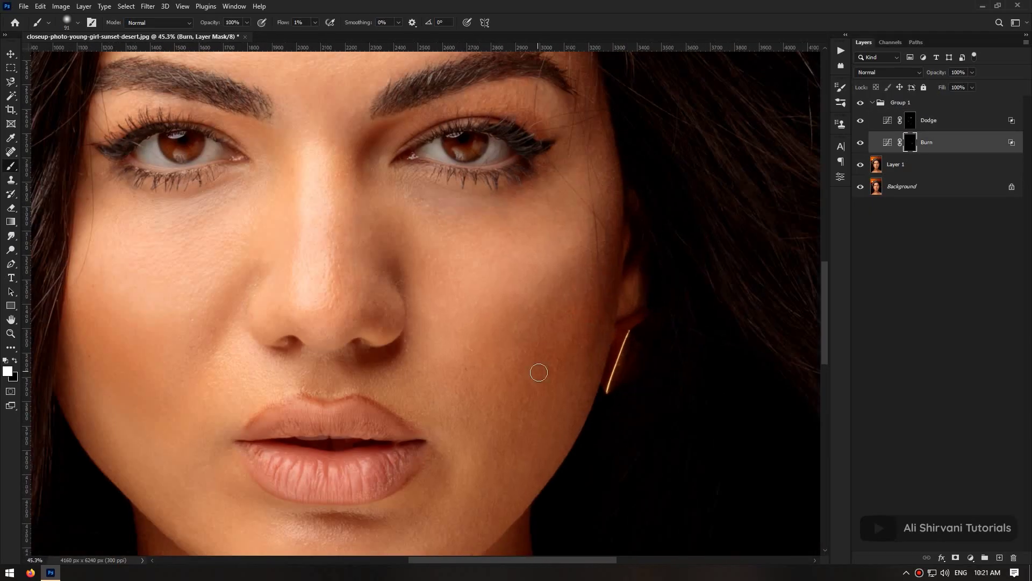
{"action": "scroll", "coordinate": [540, 371], "scroll_direction": "up", "scroll_amount": 2}
{"action": "scroll", "coordinate": [498, 328], "scroll_direction": "down", "scroll_amount": 2}
{"action": "scroll", "coordinate": [498, 328], "scroll_direction": "up", "scroll_amount": 2}
Step: Blend the right-hand cheek by painting on the Dodge mask with a 90 px brush and on the Burn mask
{"action": "key", "text": "alt+bracketright"}
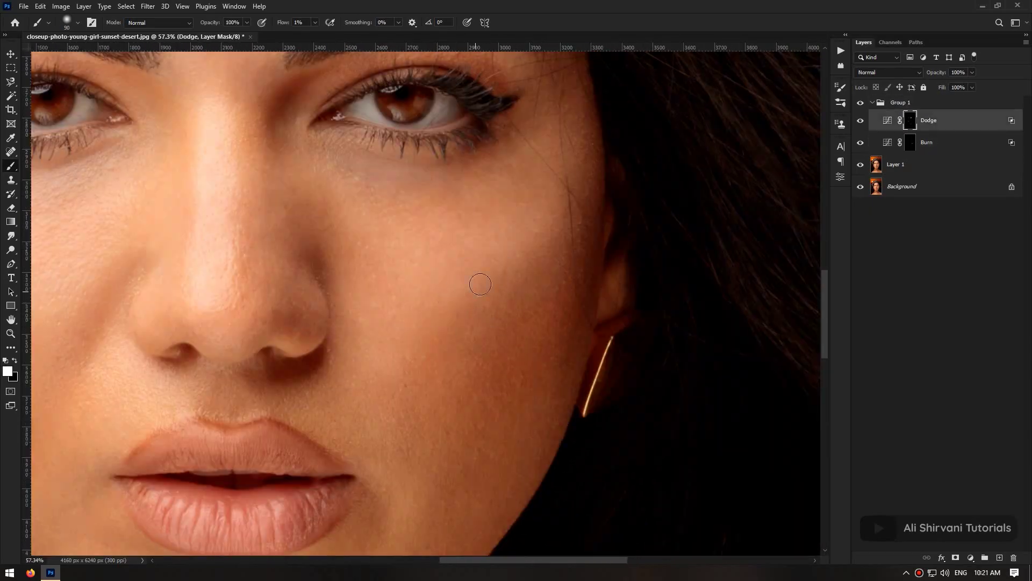
{"action": "key", "text": "alt+bracketleft"}
{"action": "right_click", "coordinate": [463, 299], "text": "alt"}
{"action": "mouse_move", "coordinate": [476, 383]}
{"action": "left_mouse_down"}
{"action": "mouse_move", "coordinate": [532, 383]}
{"action": "mouse_move", "coordinate": [462, 360]}
{"action": "mouse_move", "coordinate": [495, 358]}
{"action": "mouse_move", "coordinate": [399, 344]}
{"action": "left_mouse_up"}
{"action": "mouse_move", "coordinate": [90, 456]}
{"action": "left_mouse_down"}
{"action": "mouse_move", "coordinate": [415, 334]}
{"action": "mouse_move", "coordinate": [419, 369]}
{"action": "left_mouse_up"}
Step: Darken the remaining bright areas of the face on the Burn mask with an enlarged soft brush
{"action": "key", "text": "bracketright"}
{"action": "key", "text": "bracketright"}
{"action": "key", "text": "bracketright"}
{"action": "key", "text": "bracketright"}
{"action": "left_click_drag", "start_coordinate": [481, 374], "coordinate": [430, 371]}
{"action": "left_click_drag", "start_coordinate": [486, 343], "coordinate": [352, 225]}
{"action": "left_click_drag", "start_coordinate": [322, 269], "coordinate": [350, 269]}
Step: Even out the chin, darkening the highlight below the lower lip on the Burn mask with a 35 px brush and lightening dark patches on the Dodge mask
{"action": "scroll", "coordinate": [385, 284], "scroll_direction": "up", "scroll_amount": 2}
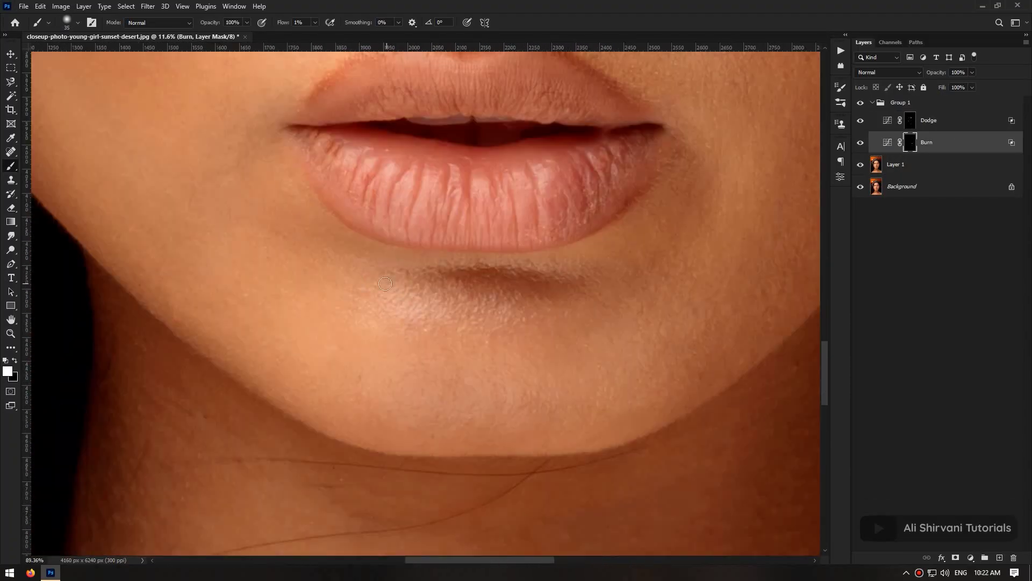
{"action": "left_click_drag", "start_coordinate": [383, 327], "coordinate": [412, 353]}
{"action": "left_click", "coordinate": [910, 120]}
{"action": "right_click", "coordinate": [573, 296], "text": "alt"}
{"action": "mouse_move", "coordinate": [713, 291]}
{"action": "left_mouse_down"}
{"action": "mouse_move", "coordinate": [573, 296]}
{"action": "mouse_move", "coordinate": [403, 452]}
{"action": "left_mouse_up"}
{"action": "scroll", "coordinate": [511, 332], "scroll_direction": "down", "scroll_amount": 2}
{"action": "scroll", "coordinate": [479, 363], "scroll_direction": "up", "scroll_amount": 2}
{"action": "scroll", "coordinate": [328, 436], "scroll_direction": "up", "scroll_amount": 2}
{"action": "right_click", "coordinate": [320, 433], "text": "alt"}
{"action": "scroll", "coordinate": [564, 387], "scroll_direction": "down", "scroll_amount": 5}
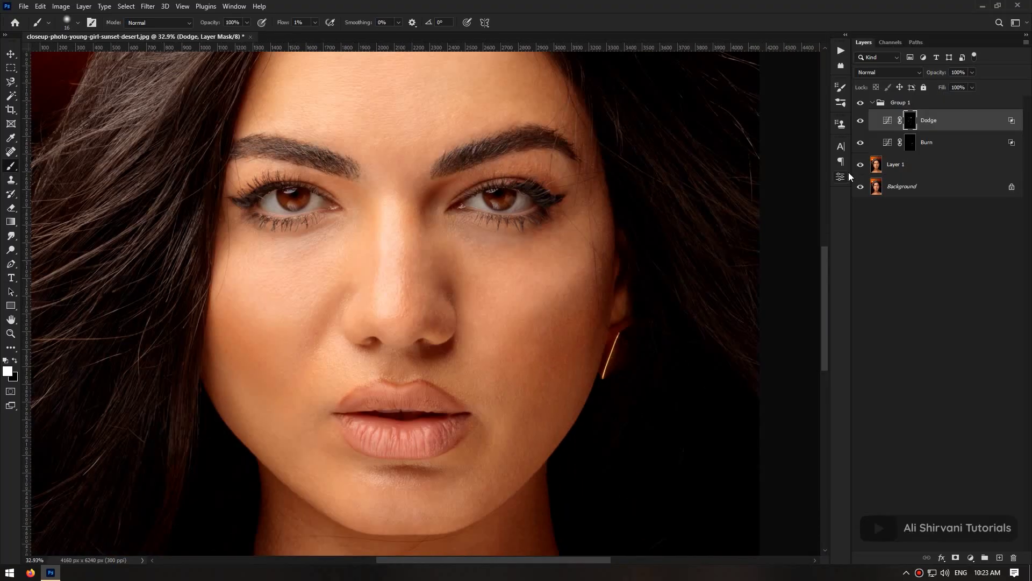
Step: Smooth the right-hand cheek with a 210 px brush on the Dodge mask and a 160 px brush on the Burn mask
{"action": "scroll", "coordinate": [572, 281], "scroll_direction": "up", "scroll_amount": 2}
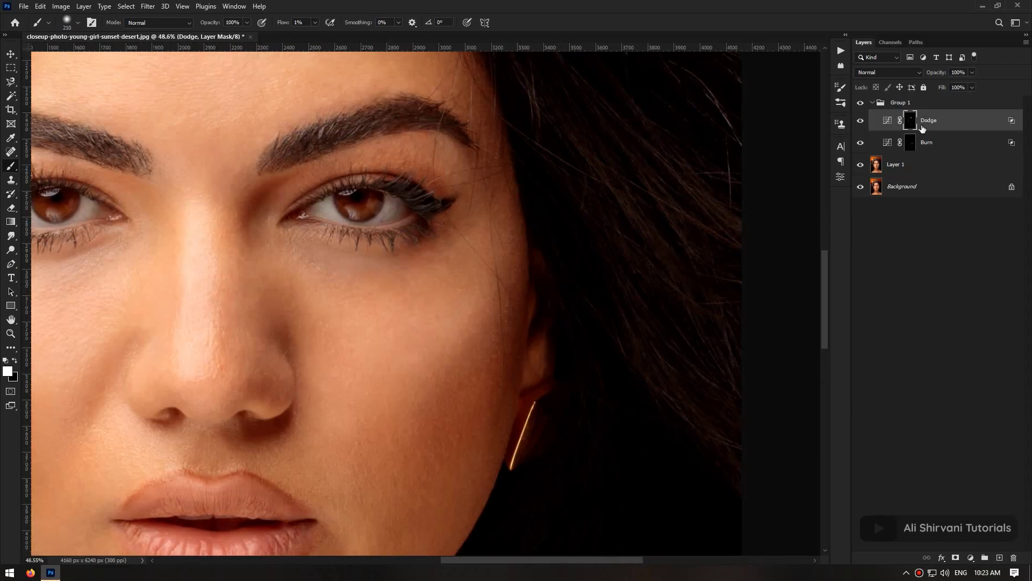
{"action": "left_click", "coordinate": [926, 142]}
{"action": "scroll", "coordinate": [446, 350], "scroll_direction": "down", "scroll_amount": 4}
{"action": "scroll", "coordinate": [484, 346], "scroll_direction": "up", "scroll_amount": 2}
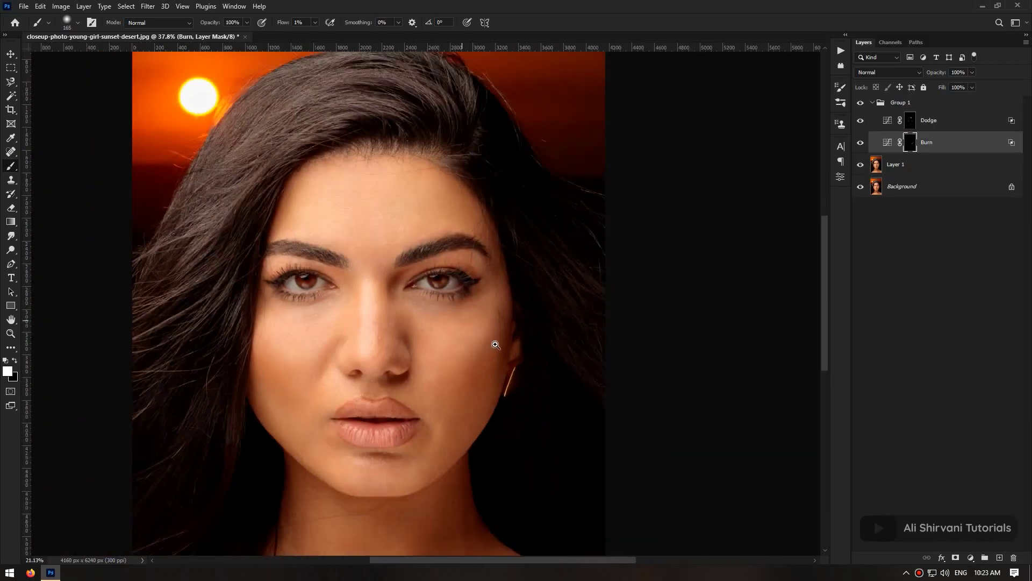
{"action": "scroll", "coordinate": [495, 345], "scroll_direction": "down", "scroll_amount": 2}
Step: Erase excess darkening from the Burn mask on the face with a soft eraser of about 260 px
{"action": "key", "text": "e"}
{"action": "scroll", "coordinate": [484, 361], "scroll_direction": "up", "scroll_amount": 3}
{"action": "scroll", "coordinate": [471, 384], "scroll_direction": "down", "scroll_amount": 3}
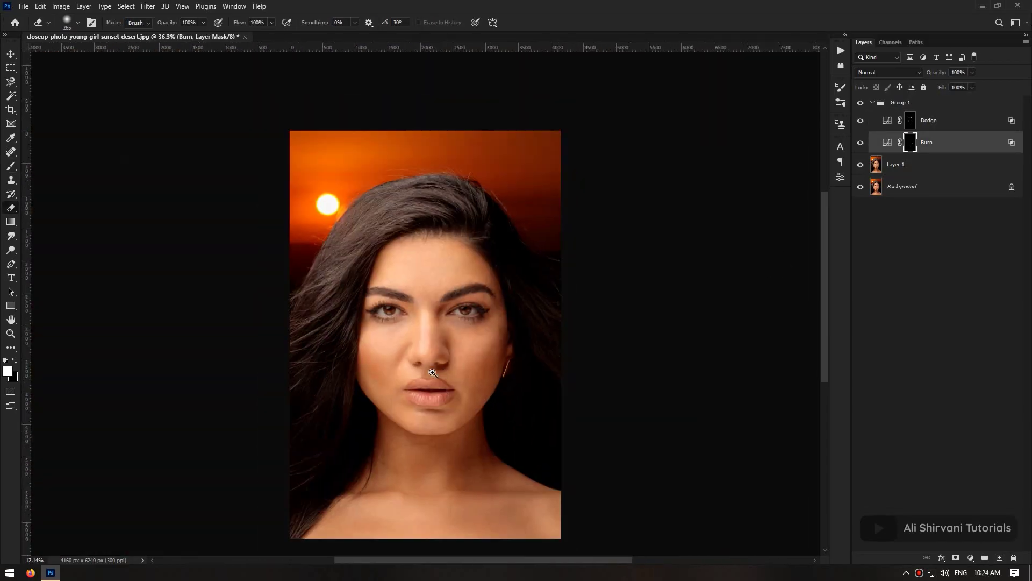
{"action": "scroll", "coordinate": [532, 334], "scroll_direction": "up", "scroll_amount": 3}
{"action": "scroll", "coordinate": [537, 333], "scroll_direction": "down", "scroll_amount": 2}
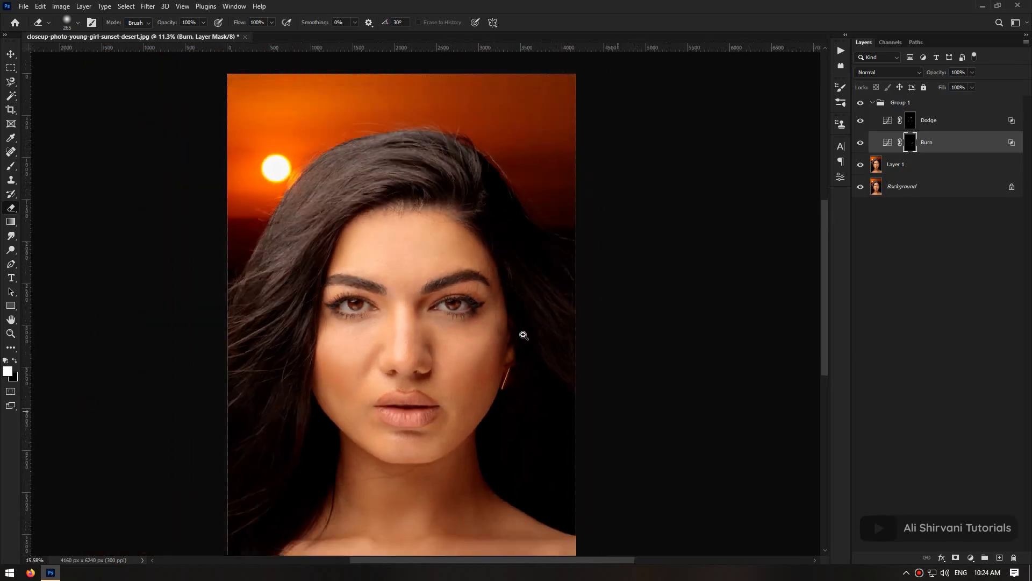
{"action": "scroll", "coordinate": [478, 376], "scroll_direction": "up", "scroll_amount": 2}
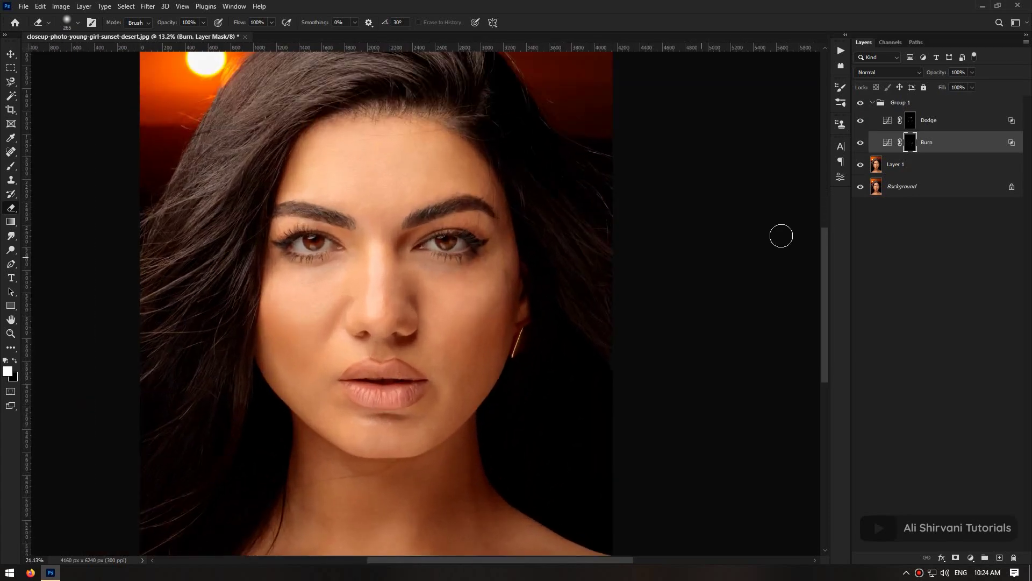
Step: Compare the retouched face with the dodge and burn group repeatedly hidden and shown
{"action": "left_click", "coordinate": [861, 103]}
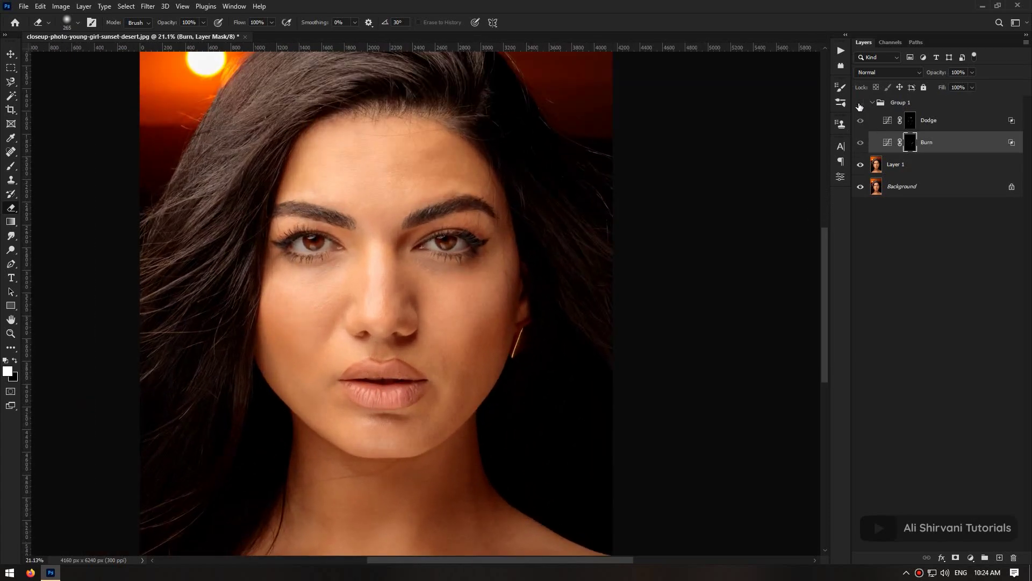
{"action": "left_click", "coordinate": [861, 104]}
{"action": "left_click", "coordinate": [860, 103]}
{"action": "left_click", "coordinate": [860, 103]}
{"action": "left_click", "coordinate": [861, 102]}
{"action": "left_click", "coordinate": [860, 102]}
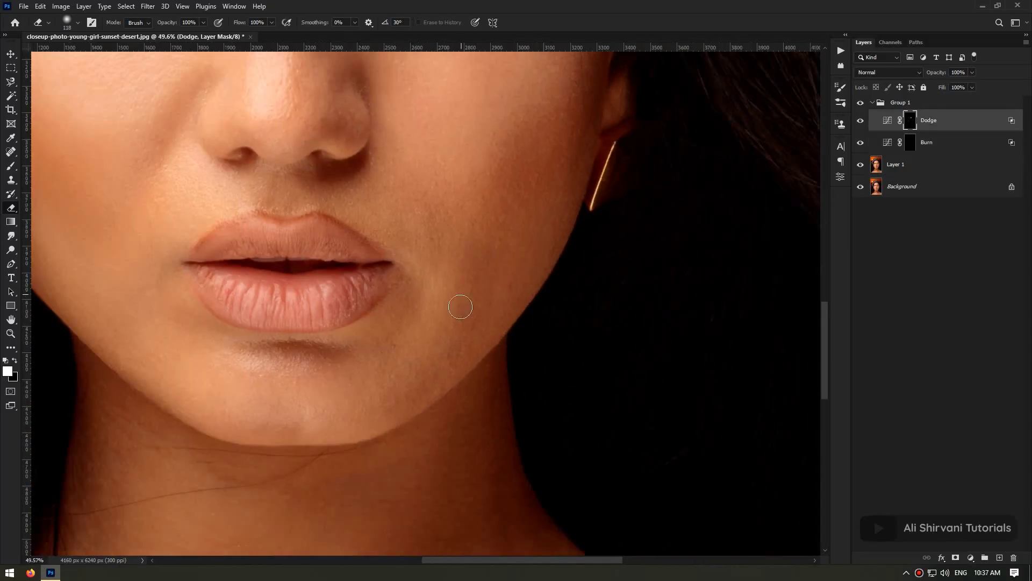
Step: Refine the jaw beside the right-hand mouth corner on the Dodge mask with a 96 px brush and the soft eraser
{"action": "scroll", "coordinate": [387, 405], "scroll_direction": "down", "scroll_amount": 1}
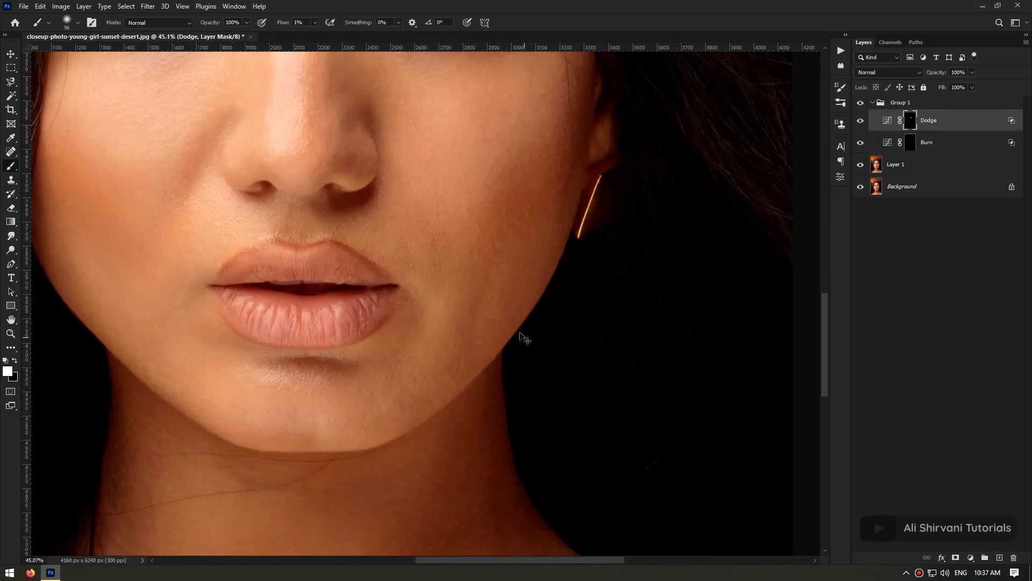
{"action": "key", "text": "e"}
{"action": "mouse_move", "coordinate": [470, 429]}
{"action": "left_mouse_down"}
{"action": "mouse_move", "coordinate": [410, 513]}
{"action": "mouse_move", "coordinate": [420, 436]}
{"action": "left_mouse_up"}
{"action": "key", "text": "b"}
{"action": "scroll", "coordinate": [420, 435], "scroll_direction": "up", "scroll_amount": 8}
{"action": "scroll", "coordinate": [431, 385], "scroll_direction": "down", "scroll_amount": 10}
Step: Lighten the dark patches on the right-hand side of the chin with a 29 px brush on the Dodge mask, and soften them with a 99 px eraser
{"action": "key", "text": "e"}
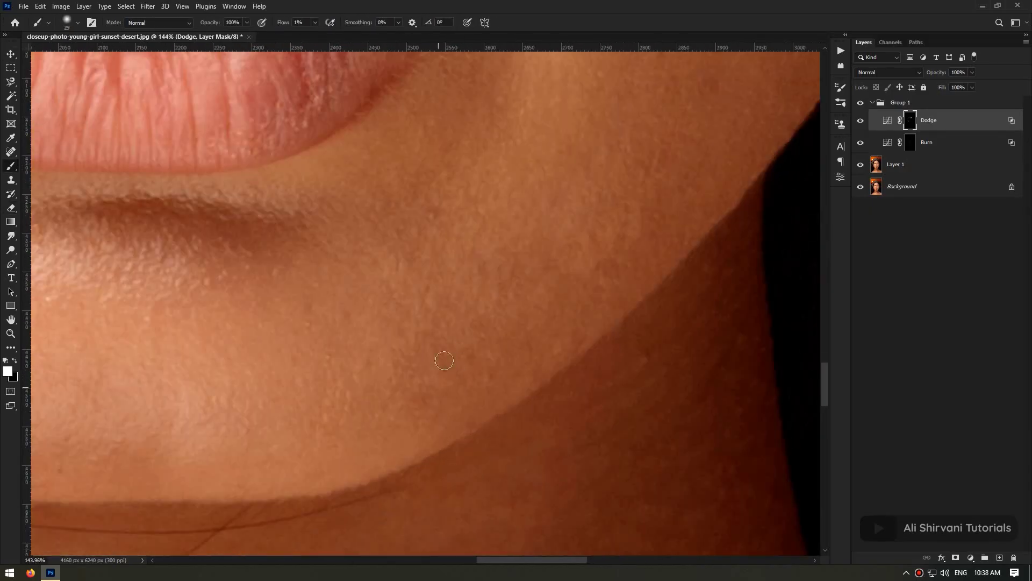
{"action": "scroll", "coordinate": [398, 502], "scroll_direction": "down", "scroll_amount": 13}
{"action": "scroll", "coordinate": [522, 371], "scroll_direction": "up", "scroll_amount": 12}
{"action": "scroll", "coordinate": [503, 308], "scroll_direction": "down", "scroll_amount": 16}
{"action": "key", "text": "e"}
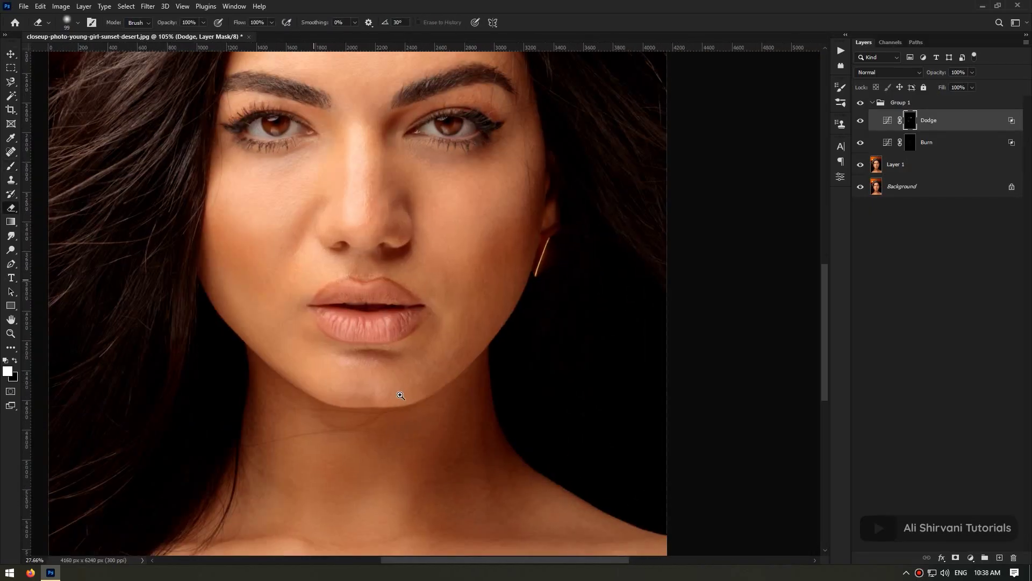
Step: Touch up the lower face and chin on the Dodge mask with a 47 px brush
{"action": "scroll", "coordinate": [476, 339], "scroll_direction": "up", "scroll_amount": 6}
{"action": "key", "text": "b"}
{"action": "scroll", "coordinate": [432, 374], "scroll_direction": "down", "scroll_amount": 2}
{"action": "scroll", "coordinate": [484, 373], "scroll_direction": "up", "scroll_amount": 3}
{"action": "scroll", "coordinate": [495, 373], "scroll_direction": "down", "scroll_amount": 3}
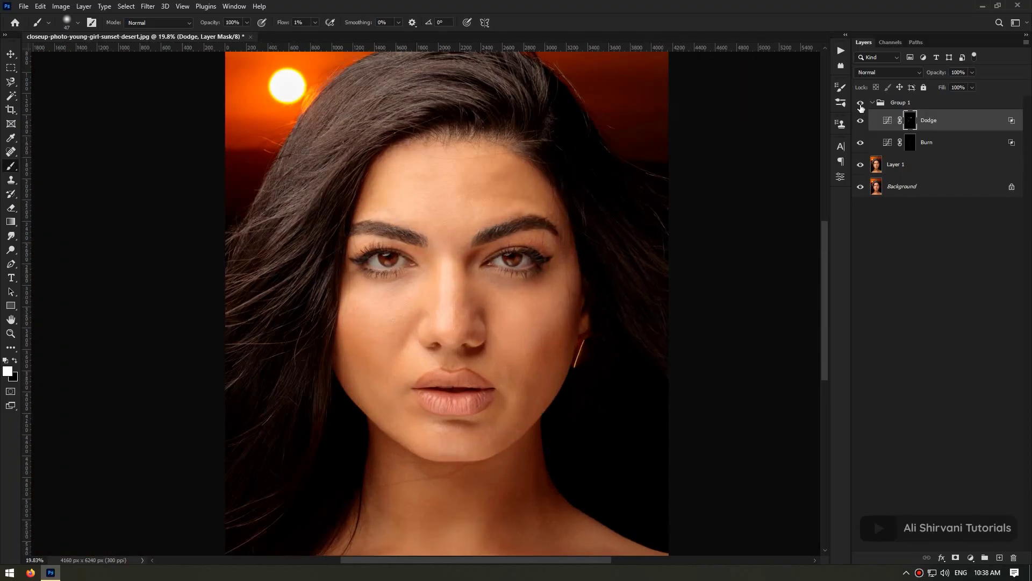
Step: Soften the dodging along the right-hand jawline and chin on the Dodge mask with a soft eraser
{"action": "scroll", "coordinate": [549, 307], "scroll_direction": "up", "scroll_amount": 3}
{"action": "scroll", "coordinate": [549, 307], "scroll_direction": "down", "scroll_amount": 3}
{"action": "scroll", "coordinate": [454, 392], "scroll_direction": "up", "scroll_amount": 3}
{"action": "key", "text": "e"}
{"action": "scroll", "coordinate": [453, 392], "scroll_direction": "down", "scroll_amount": 3}
{"action": "scroll", "coordinate": [547, 323], "scroll_direction": "up", "scroll_amount": 4}
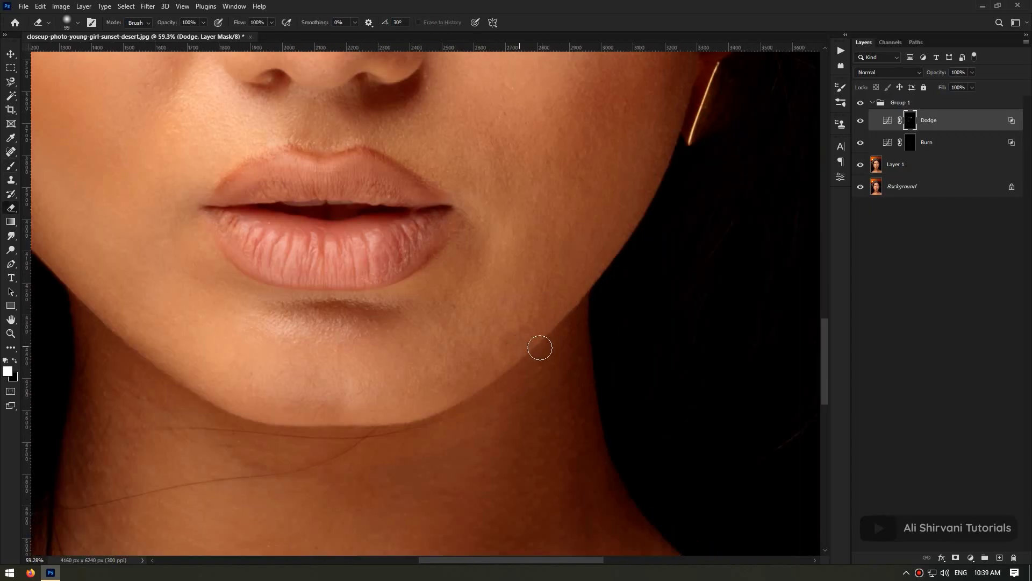
{"action": "scroll", "coordinate": [546, 349], "scroll_direction": "up", "scroll_amount": 1}
{"action": "scroll", "coordinate": [509, 341], "scroll_direction": "down", "scroll_amount": 4}
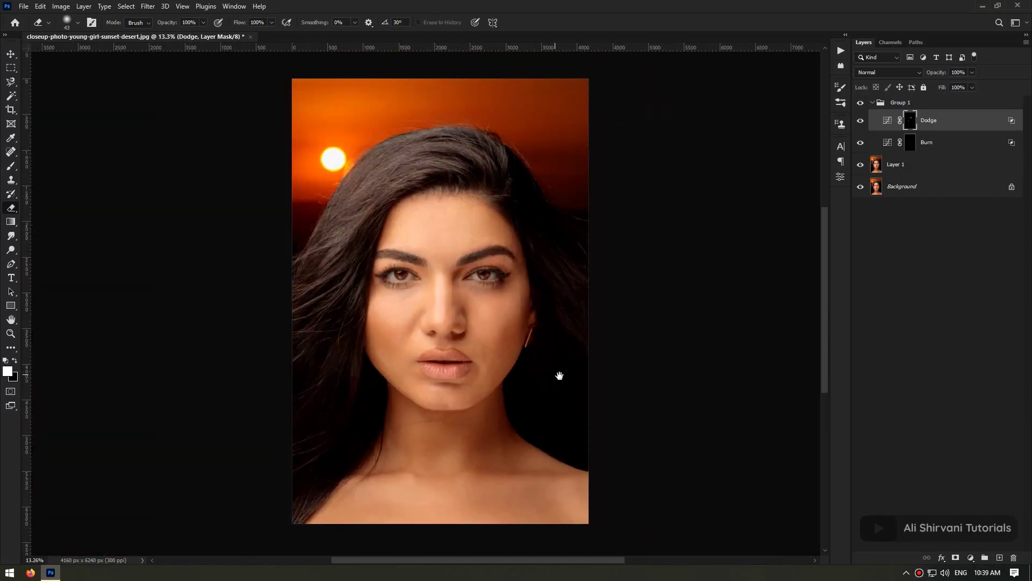
Step: Lighten the skin beside the right-hand mouth corner and the chin on the Dodge mask with 60 px and 53 px brushes
{"action": "scroll", "coordinate": [558, 373], "scroll_direction": "up", "scroll_amount": 4}
{"action": "key", "text": "b"}
{"action": "scroll", "coordinate": [510, 406], "scroll_direction": "down", "scroll_amount": 4}
{"action": "scroll", "coordinate": [507, 364], "scroll_direction": "up", "scroll_amount": 4}
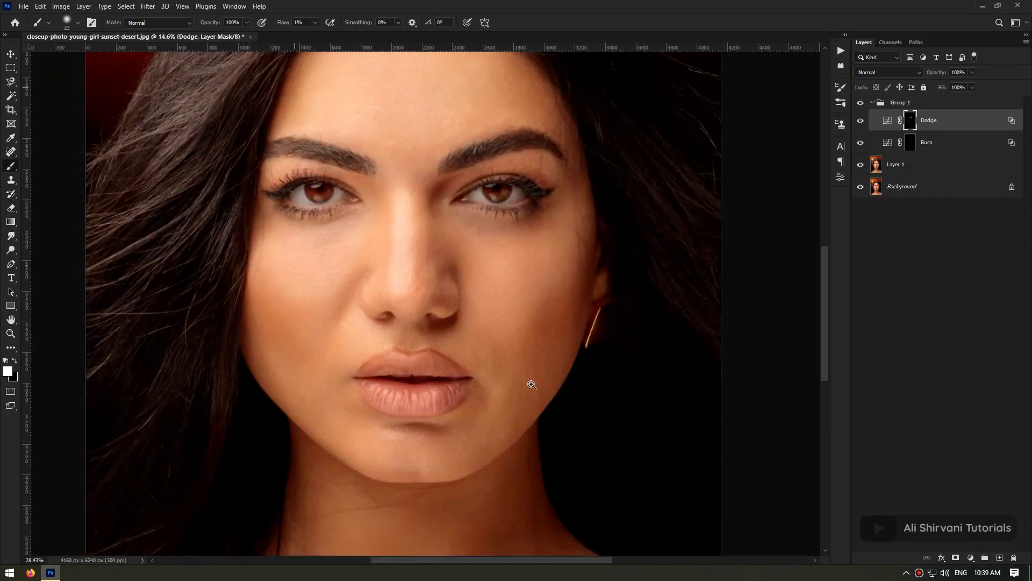
{"action": "scroll", "coordinate": [477, 329], "scroll_direction": "down", "scroll_amount": 4}
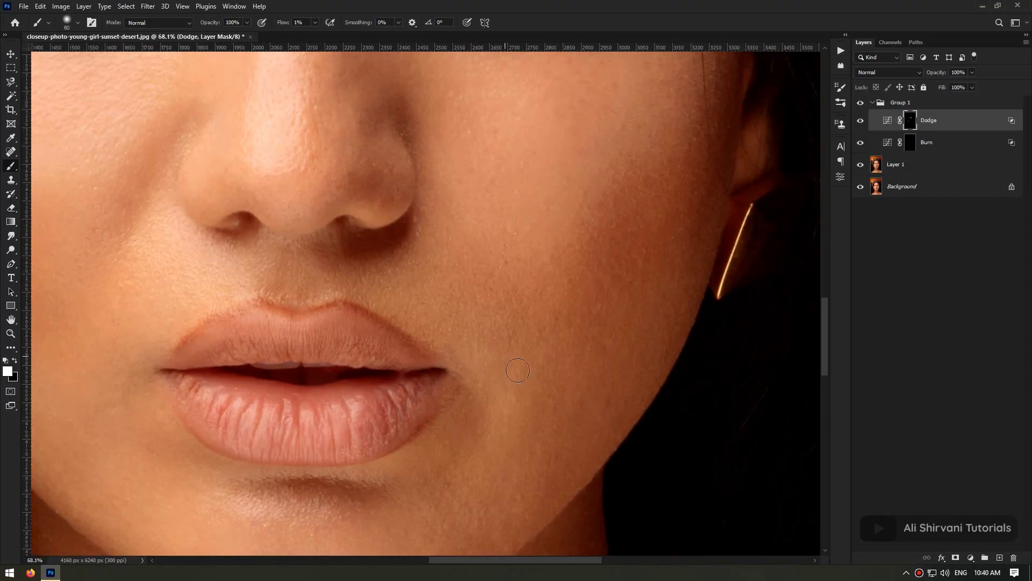
{"action": "scroll", "coordinate": [423, 404], "scroll_direction": "up", "scroll_amount": 5}
{"action": "right_click", "coordinate": [423, 403], "text": "alt"}
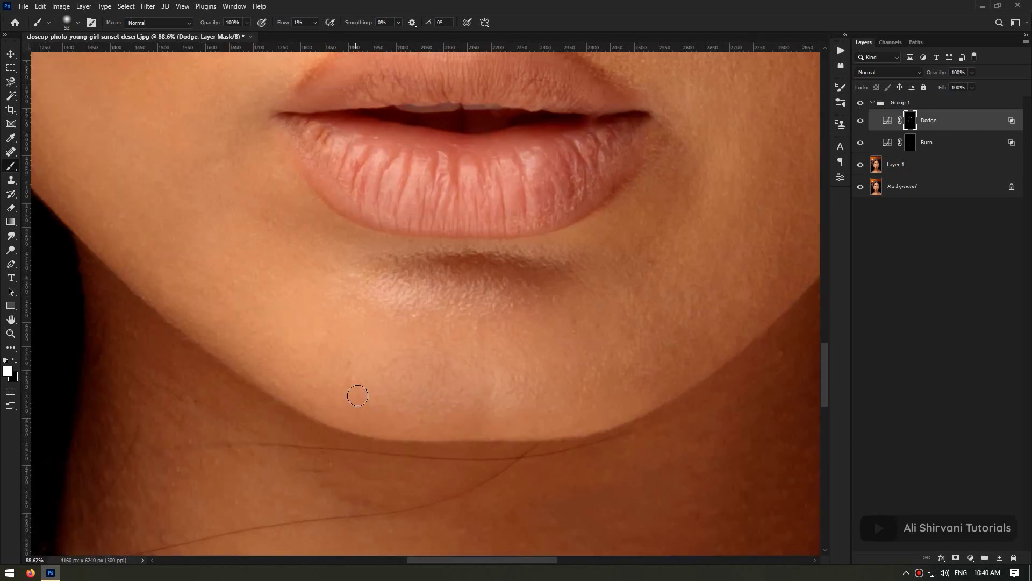
Step: Compare the whole face with the dodge and burn group hidden and shown
{"action": "scroll", "coordinate": [558, 438], "scroll_direction": "down", "scroll_amount": 5}
{"action": "left_click", "coordinate": [860, 103]}
{"action": "left_click", "coordinate": [861, 102]}
{"action": "left_click_drag", "start_coordinate": [579, 432], "coordinate": [575, 398]}
{"action": "scroll", "coordinate": [511, 408], "scroll_direction": "up", "scroll_amount": 2}
{"action": "left_click_drag", "start_coordinate": [466, 398], "coordinate": [473, 449]}
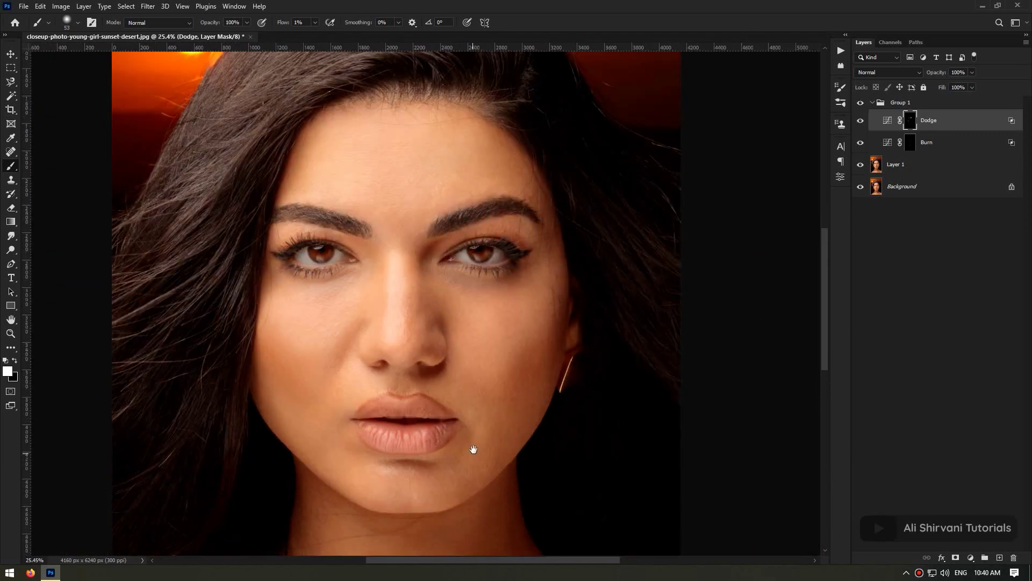
Step: Lighten the shadowed side of the nose and the skin under the right-hand eye on the Dodge mask with 70 px and 47 px brushes
{"action": "scroll", "coordinate": [436, 299], "scroll_direction": "up", "scroll_amount": 3}
{"action": "left_click_drag", "start_coordinate": [432, 404], "coordinate": [451, 456]}
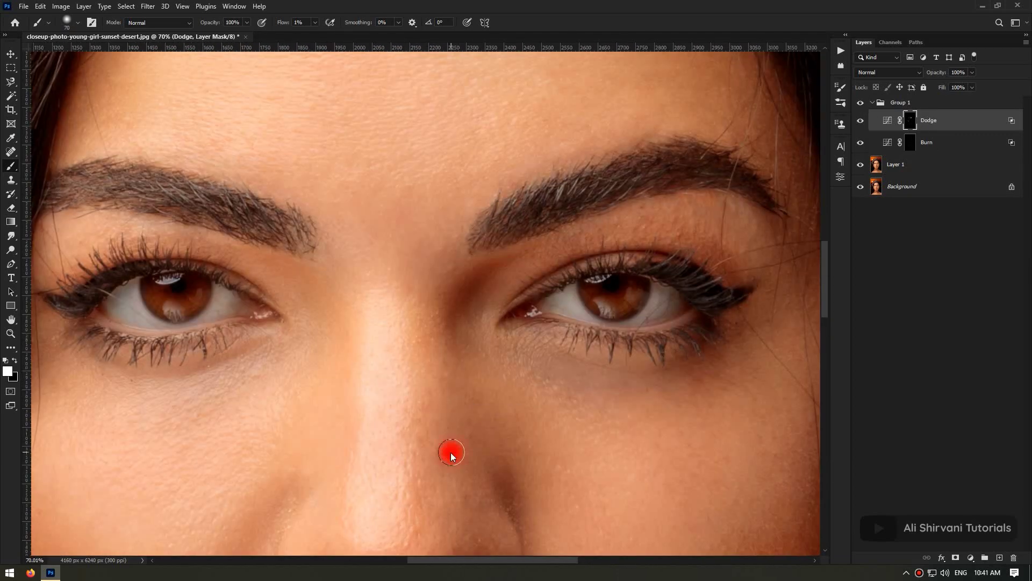
{"action": "left_click_drag", "start_coordinate": [553, 381], "coordinate": [450, 388]}
{"action": "right_click", "coordinate": [450, 388], "text": "alt"}
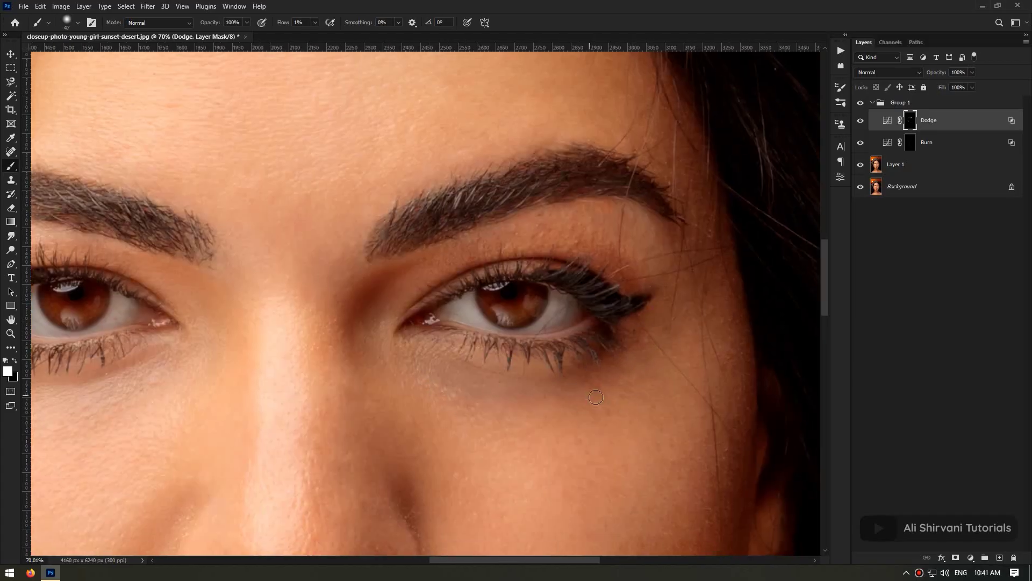
{"action": "key", "text": "e"}
{"action": "key", "text": "b"}
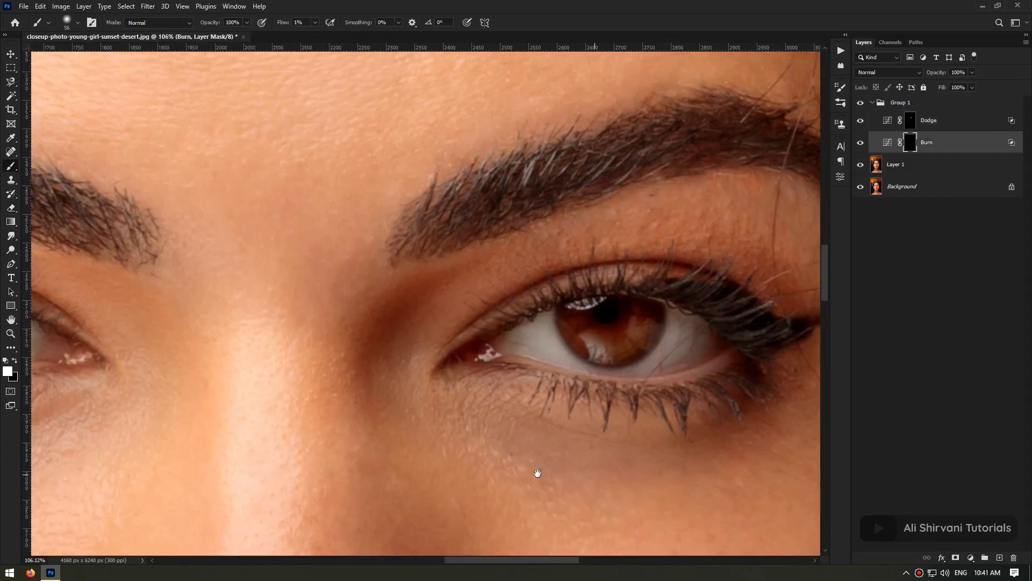
Step: Darken bright patches below the inner corner of the right-hand eye on the Burn mask with a 56 px brush
{"action": "mouse_move", "coordinate": [537, 472]}
{"action": "left_mouse_down"}
{"action": "mouse_move", "coordinate": [527, 433]}
{"action": "mouse_move", "coordinate": [629, 433]}
{"action": "left_mouse_up"}
{"action": "left_click_drag", "start_coordinate": [465, 395], "coordinate": [424, 321]}
{"action": "mouse_move", "coordinate": [660, 370]}
{"action": "left_mouse_down"}
{"action": "mouse_move", "coordinate": [525, 368]}
{"action": "mouse_move", "coordinate": [638, 368]}
{"action": "left_mouse_up"}
Step: Even out the dark areas of the lower face and chin on the Dodge mask with a 57 px brush
{"action": "key", "text": "alt+bracketright"}
{"action": "right_click", "coordinate": [415, 348], "text": "alt"}
{"action": "left_click_drag", "start_coordinate": [437, 350], "coordinate": [407, 376]}
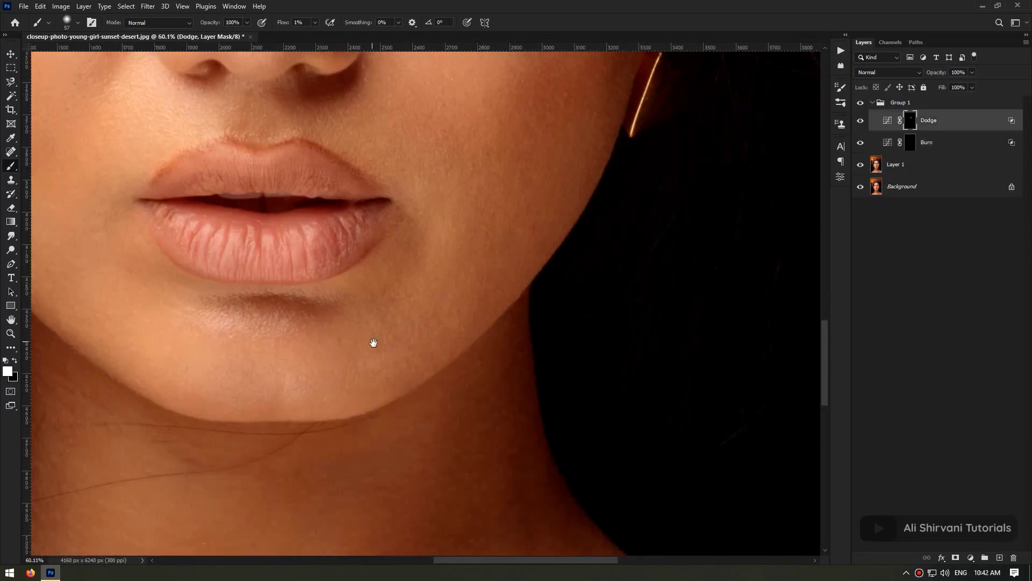
{"action": "left_click_drag", "start_coordinate": [418, 477], "coordinate": [333, 473]}
{"action": "left_click_drag", "start_coordinate": [430, 435], "coordinate": [531, 339]}
{"action": "right_click", "coordinate": [438, 390], "text": "alt"}
{"action": "left_click_drag", "start_coordinate": [492, 403], "coordinate": [393, 394]}
{"action": "left_click_drag", "start_coordinate": [398, 410], "coordinate": [473, 410]}
{"action": "left_click_drag", "start_coordinate": [511, 433], "coordinate": [397, 428]}
{"action": "left_click_drag", "start_coordinate": [452, 411], "coordinate": [548, 411]}
Step: Darken the bright spots around the nostrils and above the upper lip on the Burn mask with a 24 px brush
{"action": "key", "text": "alt+bracketleft"}
{"action": "left_click_drag", "start_coordinate": [378, 403], "coordinate": [425, 403]}
{"action": "right_click", "coordinate": [471, 367], "text": "alt"}
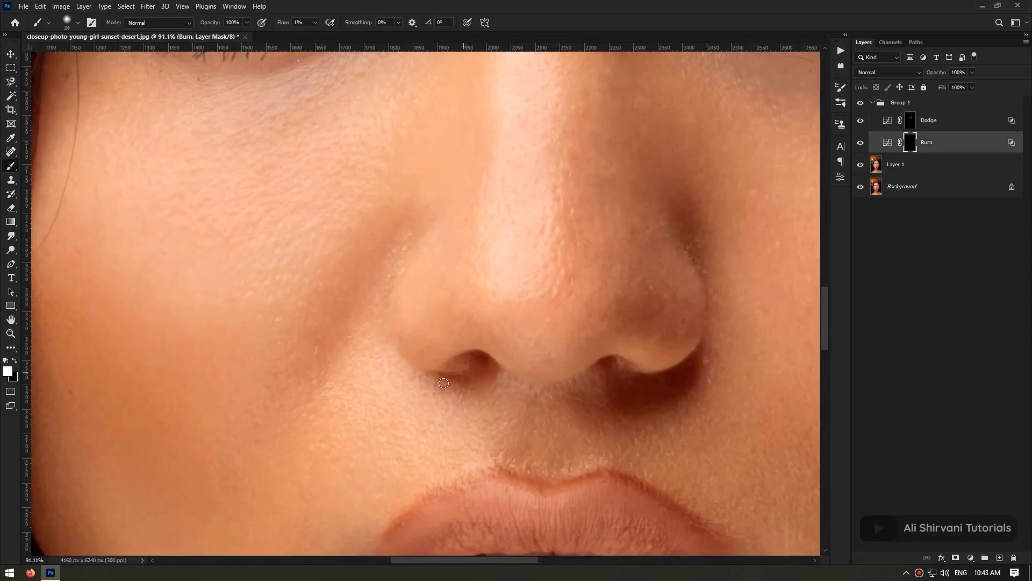
{"action": "left_click_drag", "start_coordinate": [618, 367], "coordinate": [526, 334]}
{"action": "key", "text": "bracketright"}
{"action": "key", "text": "bracketright"}
{"action": "key", "text": "bracketright"}
{"action": "scroll", "coordinate": [509, 429], "scroll_direction": "down", "scroll_amount": 2}
{"action": "scroll", "coordinate": [393, 294], "scroll_direction": "up", "scroll_amount": 2}
Step: Smooth the transition along the shadowed side of the nose bridge on the Dodge mask with a 35 px brush
{"action": "key", "text": "alt+bracketright"}
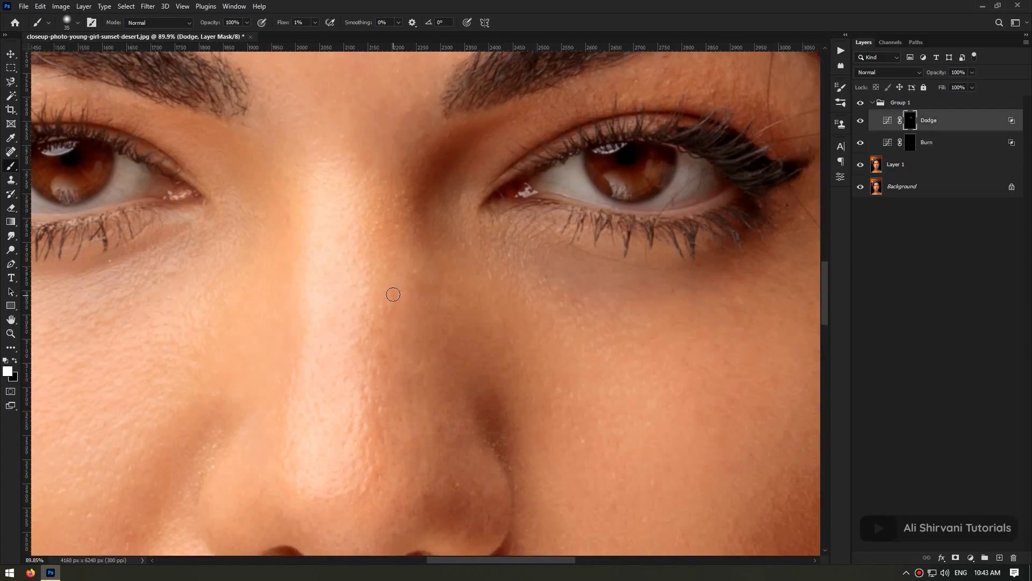
{"action": "left_click_drag", "start_coordinate": [397, 356], "coordinate": [408, 275]}
{"action": "right_click", "coordinate": [413, 332], "text": "alt"}
{"action": "left_click_drag", "start_coordinate": [441, 333], "coordinate": [403, 333]}
Step: Darken bright patches beside the nose and on the right-hand cheek on the Burn mask with a 29 px brush
{"action": "key", "text": "alt+bracketleft"}
{"action": "right_click", "coordinate": [450, 249], "text": "alt"}
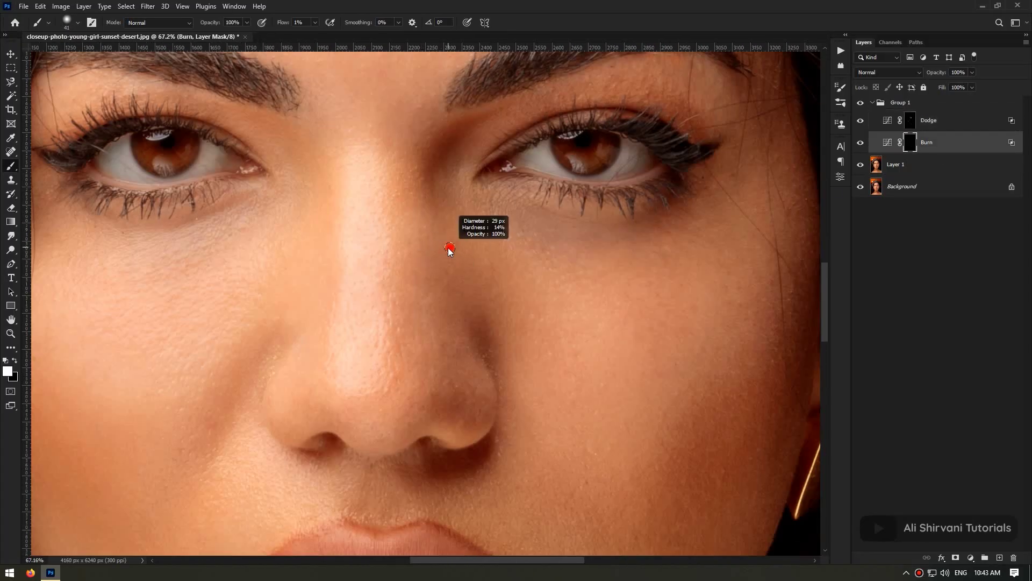
{"action": "left_click_drag", "start_coordinate": [585, 312], "coordinate": [533, 313]}
{"action": "left_click_drag", "start_coordinate": [610, 441], "coordinate": [650, 441]}
{"action": "right_click", "coordinate": [490, 414], "text": "alt"}
{"action": "mouse_move", "coordinate": [366, 388]}
{"action": "left_mouse_down"}
{"action": "mouse_move", "coordinate": [317, 388]}
{"action": "mouse_move", "coordinate": [392, 389]}
{"action": "left_mouse_up"}
{"action": "left_click_drag", "start_coordinate": [293, 367], "coordinate": [409, 368]}
Step: Tone down the tiny highlights below the lower lip on the Burn mask with a 7 px brush
{"action": "right_click", "coordinate": [441, 321], "text": "alt"}
{"action": "scroll", "coordinate": [451, 331], "scroll_direction": "down", "scroll_amount": 5}
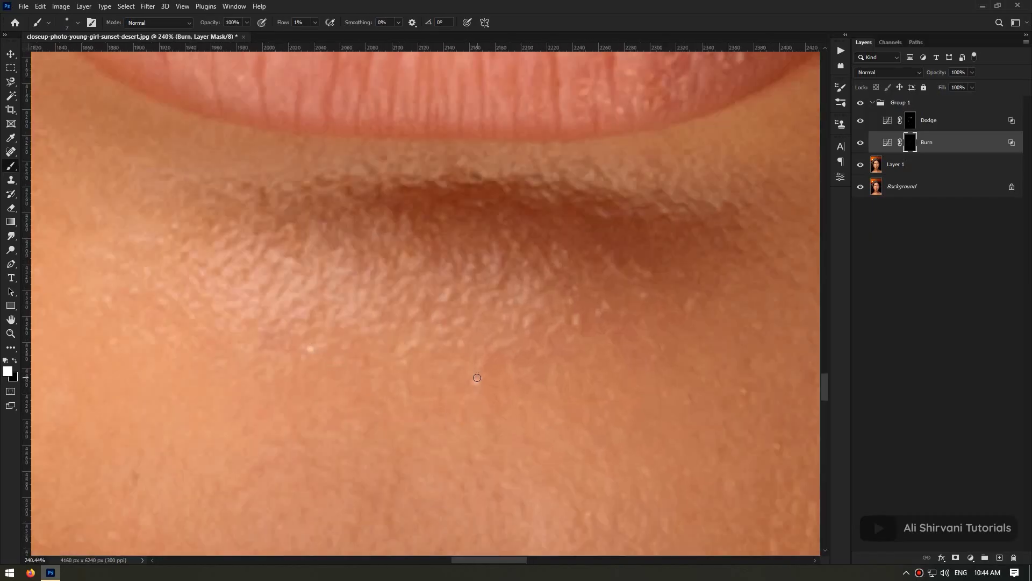
{"action": "scroll", "coordinate": [491, 387], "scroll_direction": "up", "scroll_amount": 3}
{"action": "scroll", "coordinate": [491, 387], "scroll_direction": "down", "scroll_amount": 4}
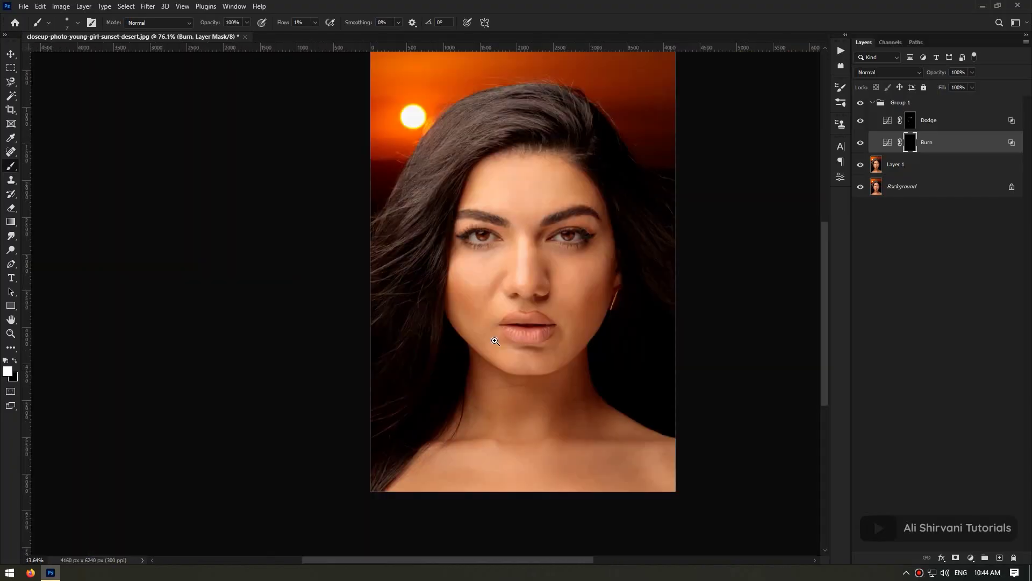
Step: Lighten the dark patches beside the right-hand mouth corner on the Dodge mask with a 27 px brush
{"action": "scroll", "coordinate": [476, 401], "scroll_direction": "up", "scroll_amount": 4}
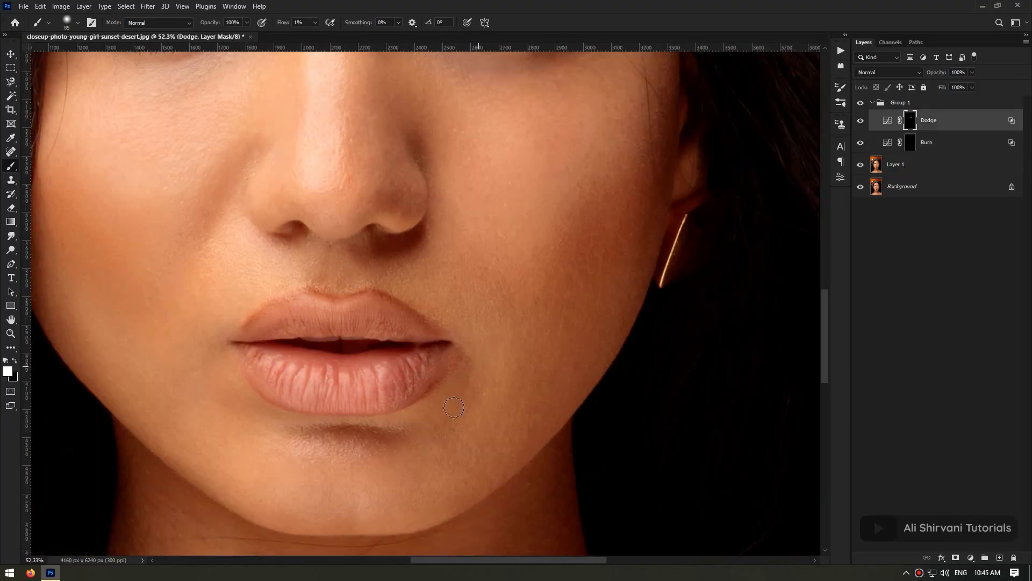
{"action": "scroll", "coordinate": [458, 415], "scroll_direction": "up", "scroll_amount": 4}
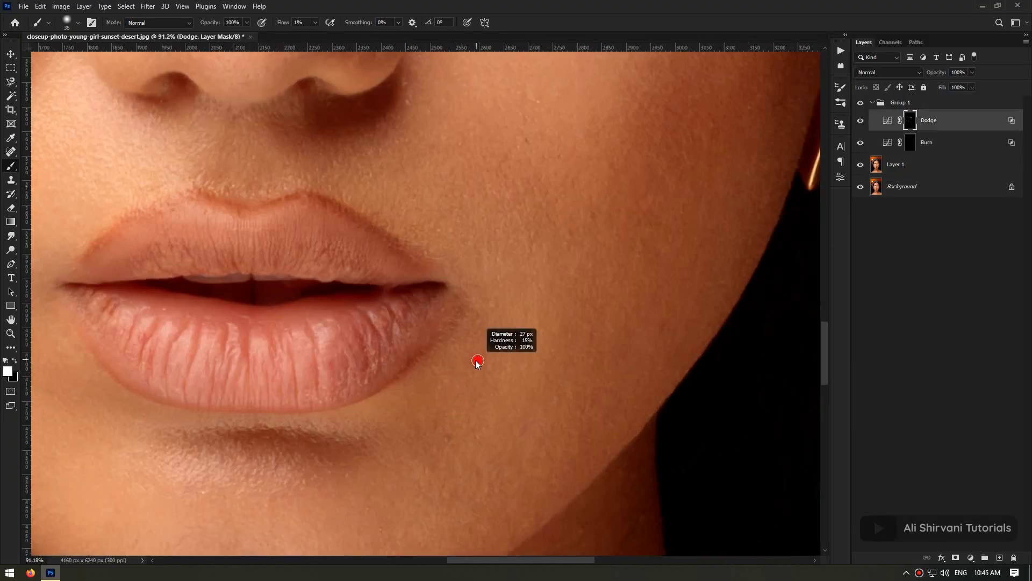
{"action": "scroll", "coordinate": [465, 346], "scroll_direction": "down", "scroll_amount": 4}
{"action": "scroll", "coordinate": [546, 385], "scroll_direction": "up", "scroll_amount": 4}
{"action": "scroll", "coordinate": [592, 376], "scroll_direction": "down", "scroll_amount": 2}
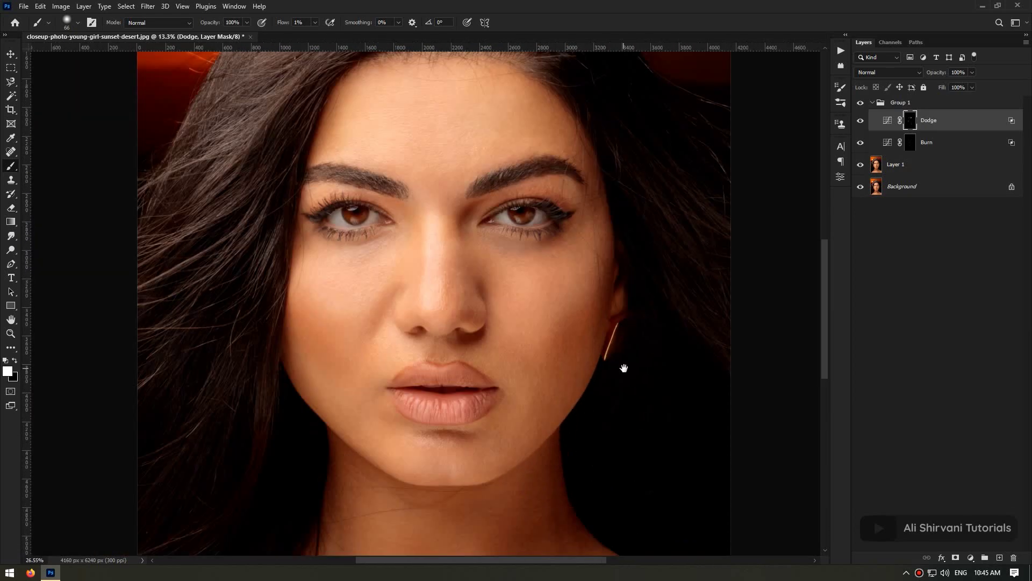
{"action": "scroll", "coordinate": [618, 364], "scroll_direction": "up", "scroll_amount": 3}
{"action": "scroll", "coordinate": [449, 306], "scroll_direction": "up", "scroll_amount": 4}
{"action": "scroll", "coordinate": [483, 337], "scroll_direction": "down", "scroll_amount": 7}
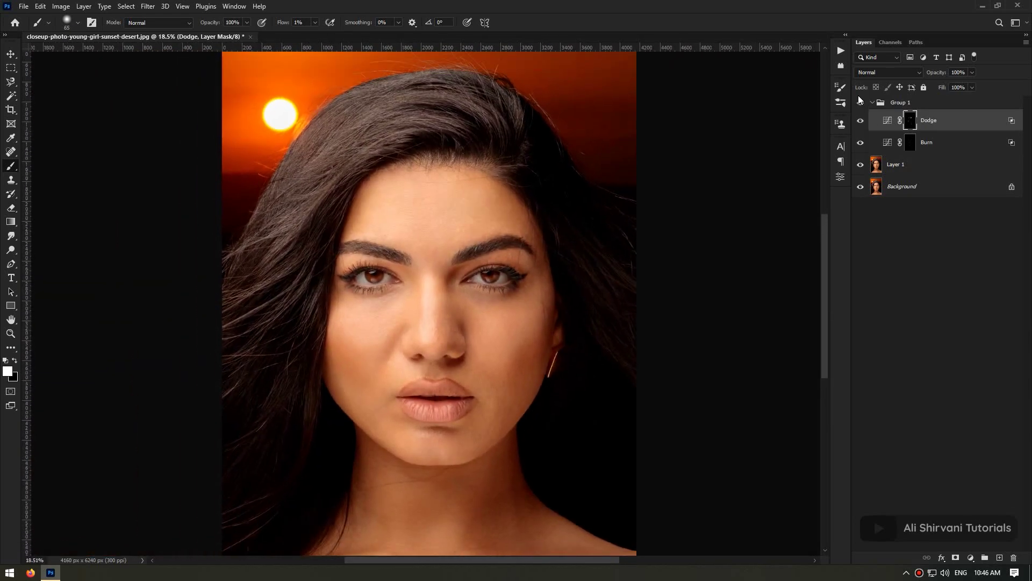
Step: Soften the burning on the chin with an 82 px eraser on the Burn mask
{"action": "scroll", "coordinate": [461, 487], "scroll_direction": "up", "scroll_amount": 5}
{"action": "scroll", "coordinate": [480, 376], "scroll_direction": "down", "scroll_amount": 2}
{"action": "key", "text": "e"}
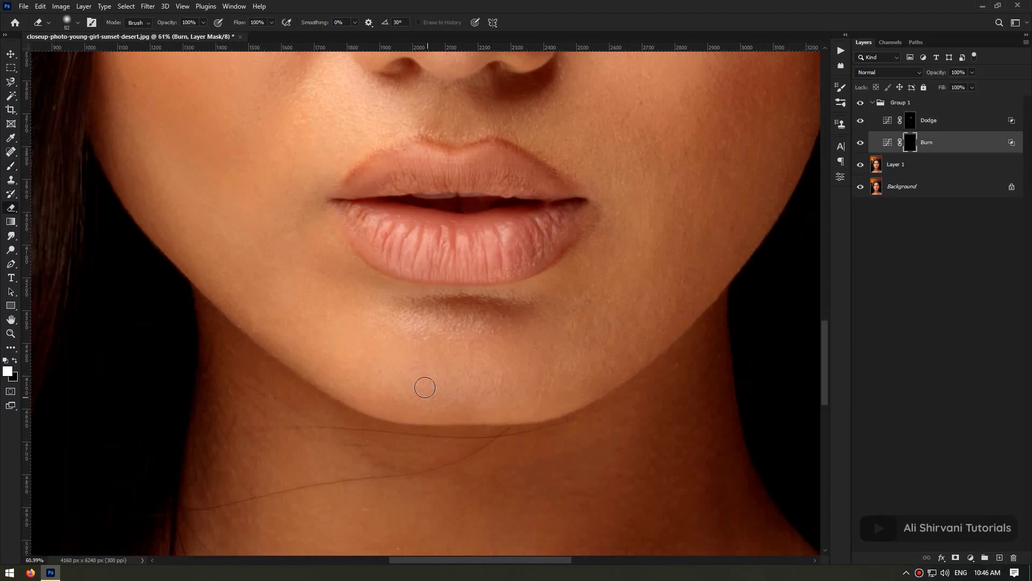
{"action": "scroll", "coordinate": [422, 387], "scroll_direction": "up", "scroll_amount": 3}
{"action": "scroll", "coordinate": [443, 361], "scroll_direction": "up", "scroll_amount": 2}
Step: Lighten the area below the lower lip and the left-hand side of the chin on the Dodge mask with 25 px and 44 px brushes
{"action": "key", "text": "b"}
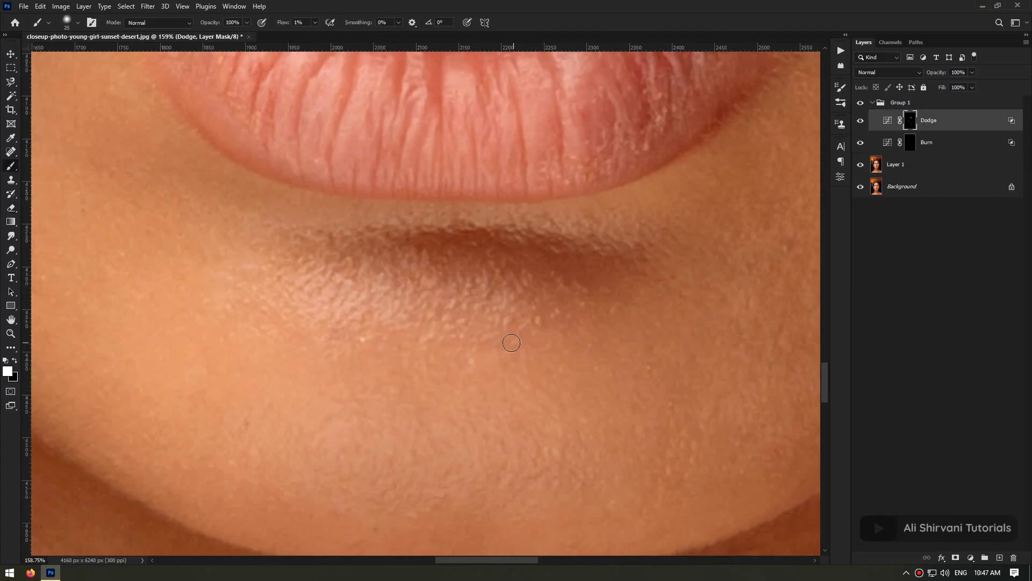
{"action": "scroll", "coordinate": [511, 343], "scroll_direction": "down", "scroll_amount": 8}
{"action": "scroll", "coordinate": [399, 431], "scroll_direction": "up", "scroll_amount": 7}
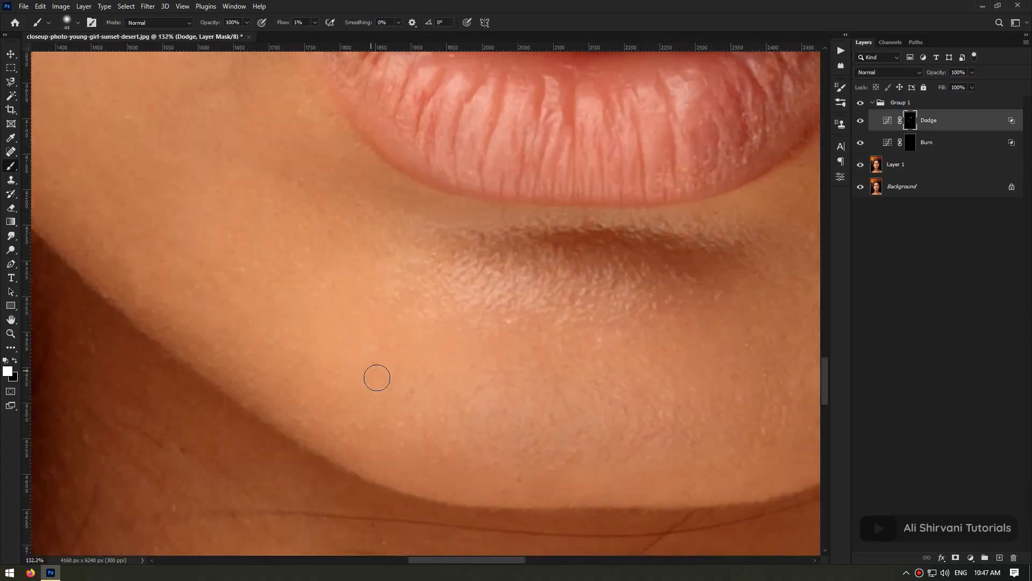
{"action": "scroll", "coordinate": [363, 397], "scroll_direction": "down", "scroll_amount": 6}
{"action": "scroll", "coordinate": [516, 387], "scroll_direction": "up", "scroll_amount": 7}
Step: Lighten the dark skin around the outer corner of the right-hand eye on the Dodge mask with a 24 px brush
{"action": "scroll", "coordinate": [503, 371], "scroll_direction": "down", "scroll_amount": 5}
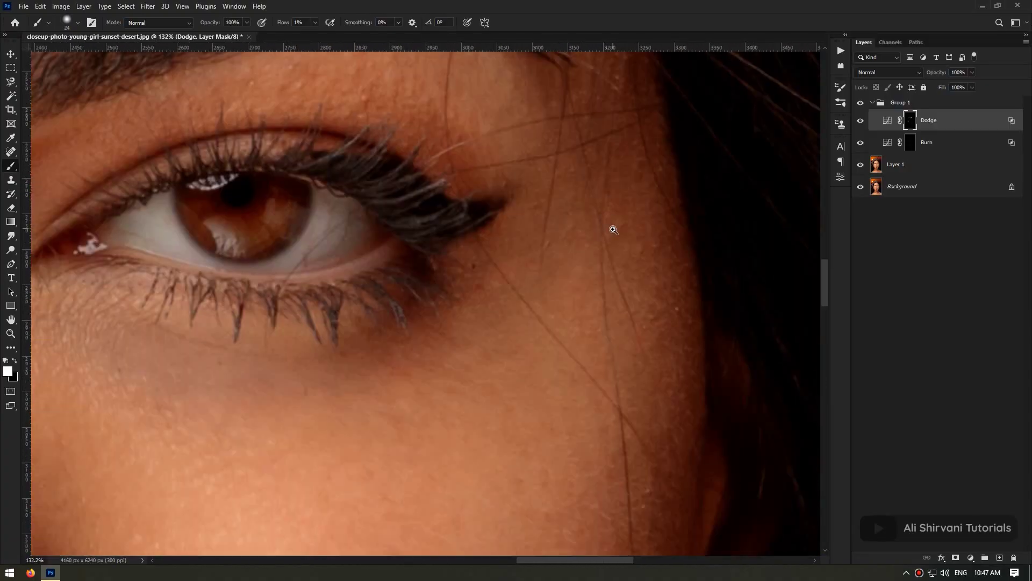
{"action": "scroll", "coordinate": [487, 210], "scroll_direction": "up", "scroll_amount": 3}
{"action": "left_click_drag", "start_coordinate": [344, 277], "coordinate": [427, 299]}
{"action": "scroll", "coordinate": [426, 300], "scroll_direction": "down", "scroll_amount": 3}
Step: Even out the nose bridge on the Dodge mask with a 40 px brush
{"action": "scroll", "coordinate": [403, 226], "scroll_direction": "up", "scroll_amount": 2}
{"action": "right_click", "coordinate": [403, 226], "text": "alt"}
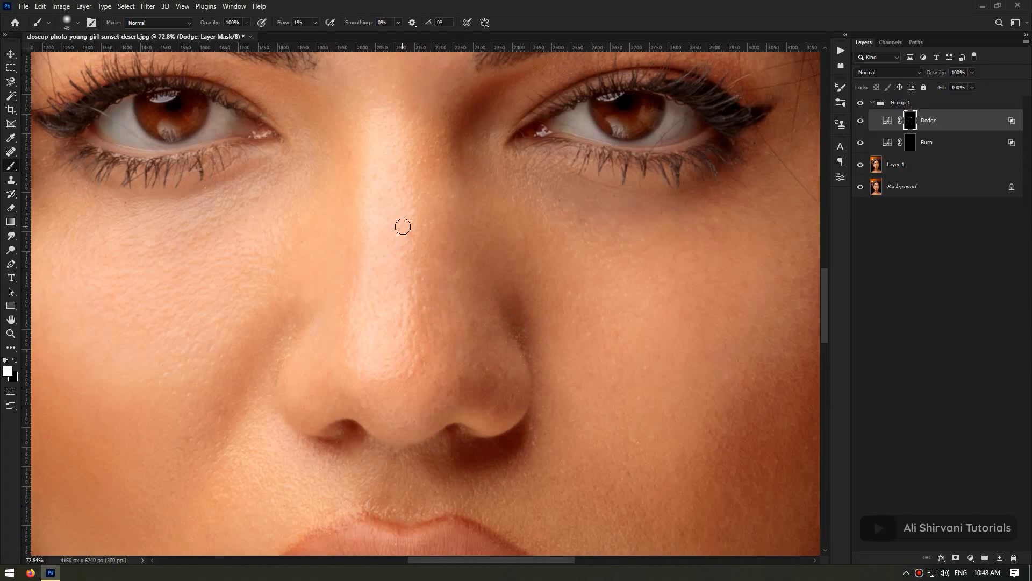
{"action": "scroll", "coordinate": [392, 196], "scroll_direction": "up", "scroll_amount": 1}
{"action": "scroll", "coordinate": [444, 408], "scroll_direction": "down", "scroll_amount": 7}
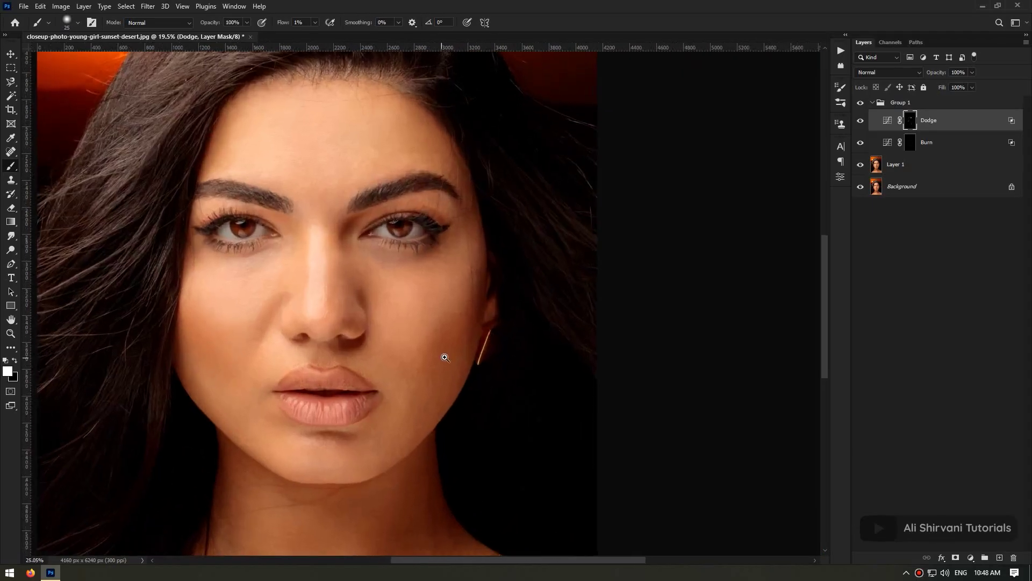
Step: Darken the right-hand cheek near the earring on the Burn mask with an 80 px brush, and clean it up with the eraser
{"action": "key", "text": "alt+["}
{"action": "right_click", "coordinate": [445, 357], "text": "alt"}
{"action": "scroll", "coordinate": [412, 333], "scroll_direction": "up", "scroll_amount": 4}
{"action": "scroll", "coordinate": [392, 395], "scroll_direction": "down", "scroll_amount": 4}
{"action": "scroll", "coordinate": [408, 377], "scroll_direction": "up", "scroll_amount": 1}
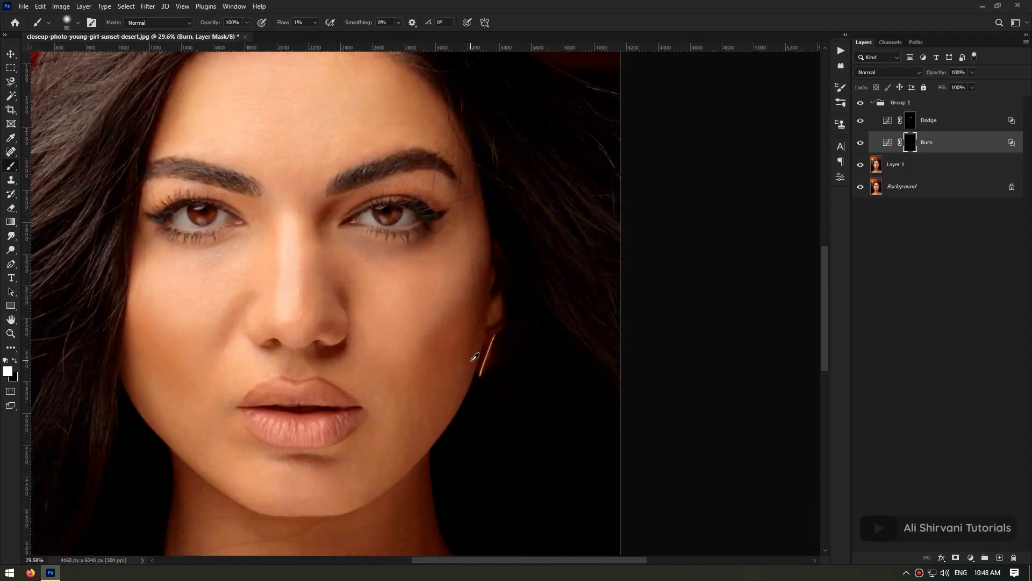
{"action": "scroll", "coordinate": [475, 357], "scroll_direction": "down", "scroll_amount": 2}
{"action": "key", "text": "e"}
{"action": "scroll", "coordinate": [537, 336], "scroll_direction": "up", "scroll_amount": 3}
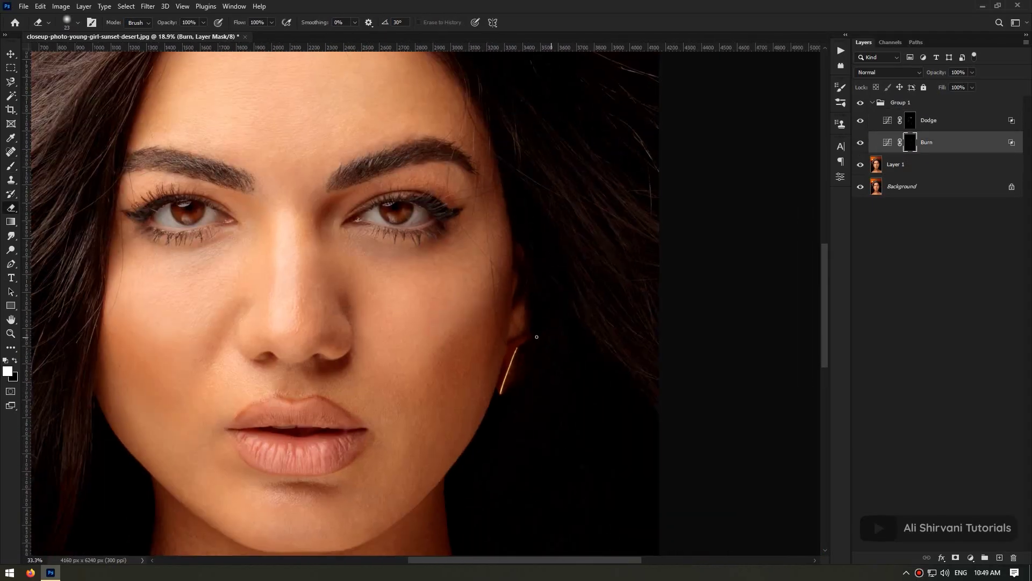
{"action": "scroll", "coordinate": [493, 408], "scroll_direction": "down", "scroll_amount": 3}
{"action": "key", "text": "b"}
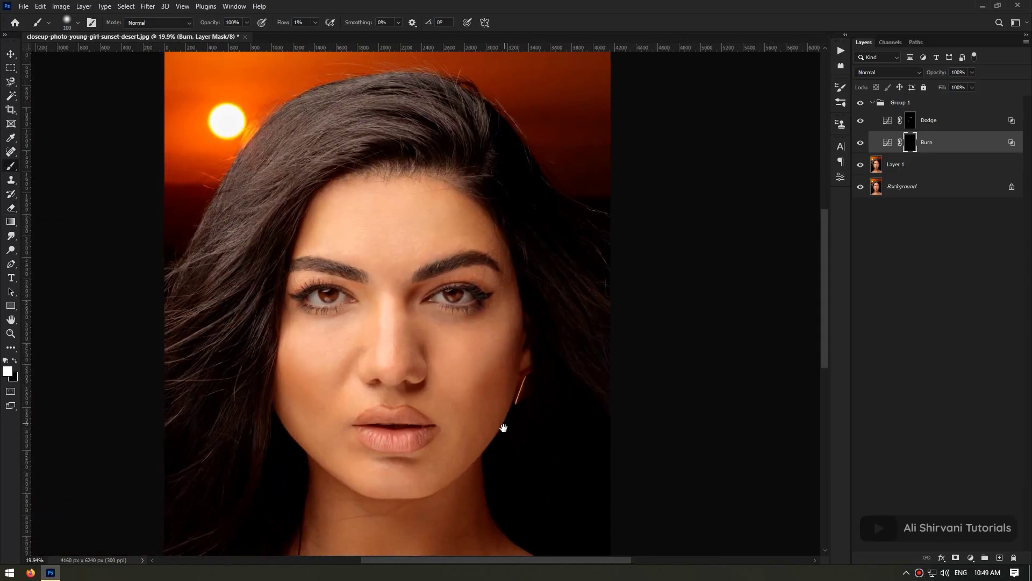
Step: Lighten the uneven patches on the right-hand cheek on the Dodge mask with a 35 px brush and smaller sizes
{"action": "key", "text": "alt+bracketright"}
{"action": "scroll", "coordinate": [464, 306], "scroll_direction": "up", "scroll_amount": 5}
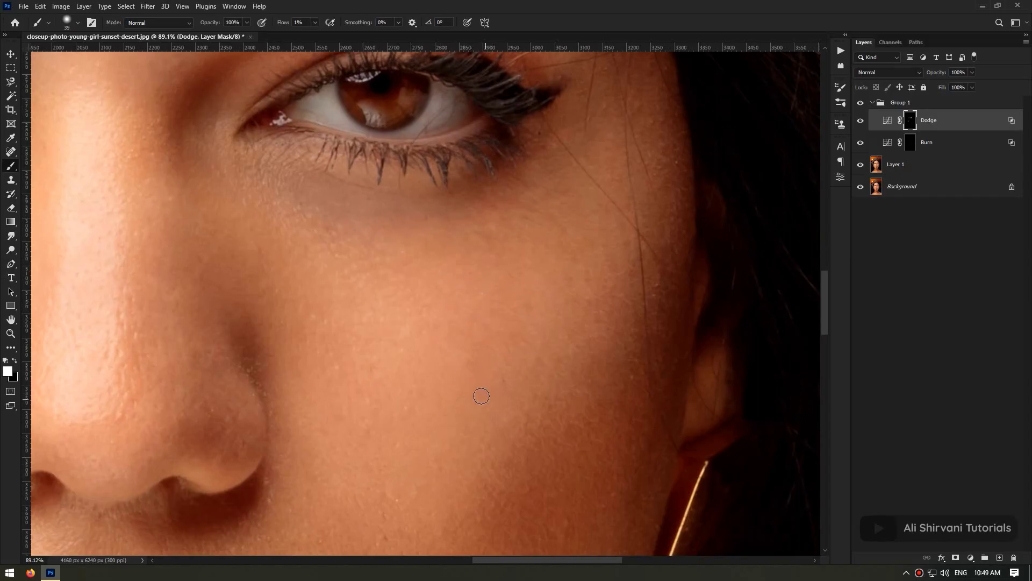
{"action": "key", "text": "bracketleft"}
{"action": "key", "text": "bracketleft"}
{"action": "key", "text": "bracketleft"}
{"action": "key", "text": "bracketleft"}
{"action": "key", "text": "bracketleft"}
{"action": "key", "text": "bracketleft"}
{"action": "key", "text": "bracketleft"}
{"action": "key", "text": "bracketleft"}
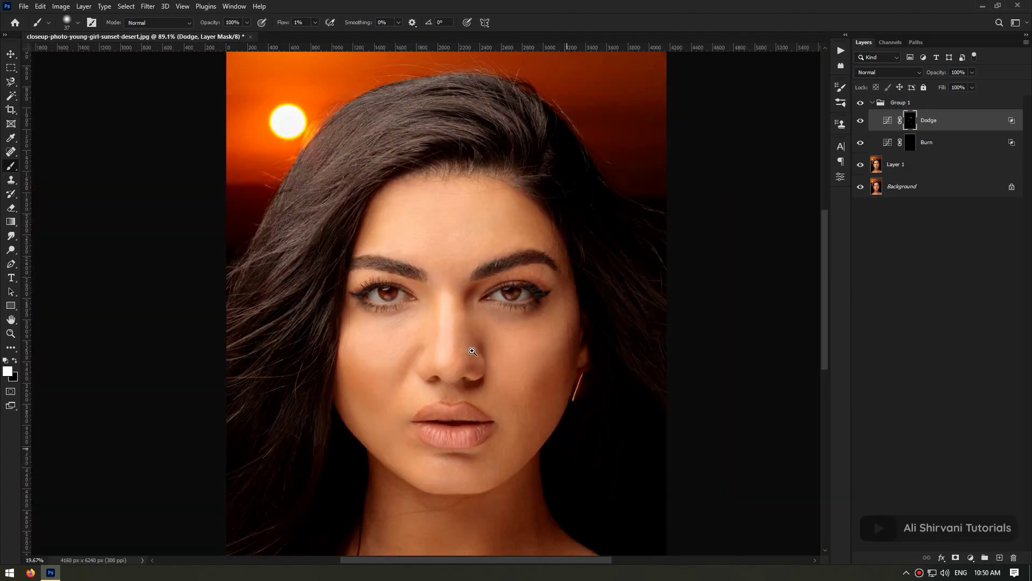
Step: Lighten the fine dark spots below the outer lashes of the right-hand eye on the Dodge mask with a small brush of about 11 px
{"action": "scroll", "coordinate": [492, 317], "scroll_direction": "up", "scroll_amount": 8}
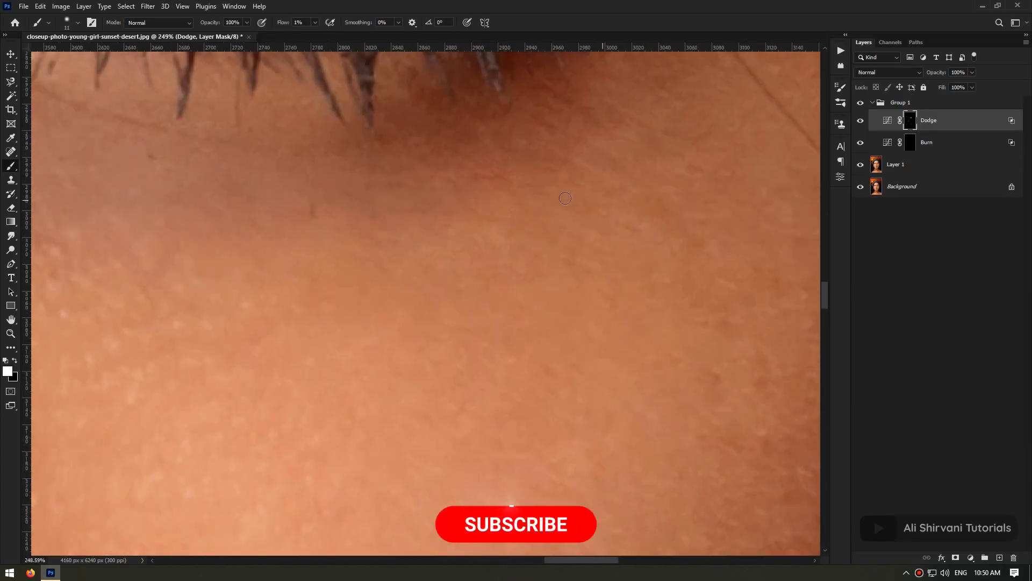
{"action": "left_click_drag", "start_coordinate": [686, 237], "coordinate": [498, 294]}
{"action": "key", "text": "bracketright"}
{"action": "key", "text": "bracketright"}
{"action": "key", "text": "bracketright"}
{"action": "scroll", "coordinate": [511, 310], "scroll_direction": "down", "scroll_amount": 8}
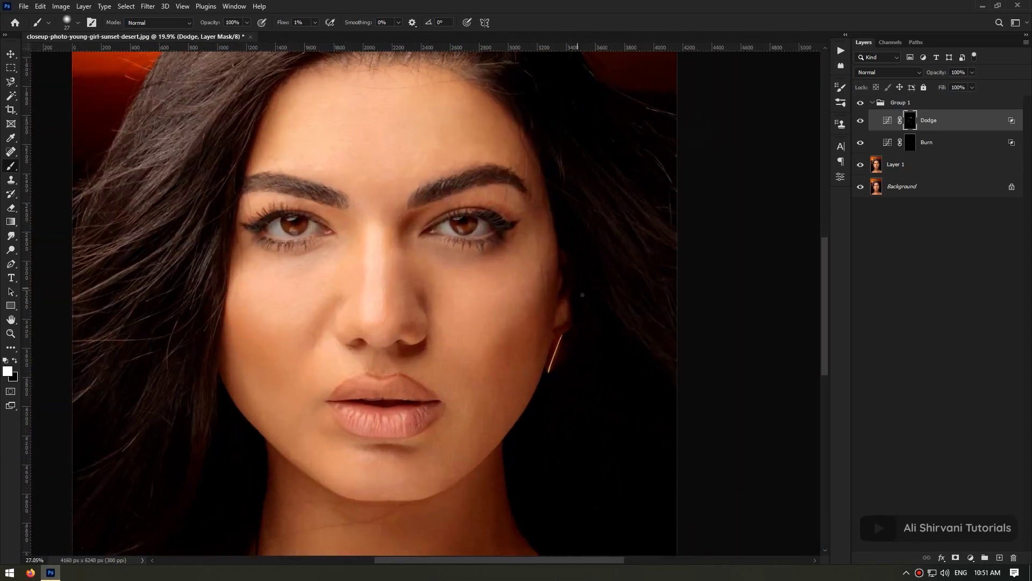
Step: Compare the face before and after by hiding and showing the dodge and burn group twice
{"action": "left_click", "coordinate": [861, 102]}
{"action": "left_click", "coordinate": [861, 103]}
{"action": "left_click", "coordinate": [861, 102]}
{"action": "left_click", "coordinate": [860, 103]}
Step: Refine the nose and the cheek area next to it on the Dodge mask with a 27 px brush
{"action": "scroll", "coordinate": [452, 355], "scroll_direction": "up", "scroll_amount": 6}
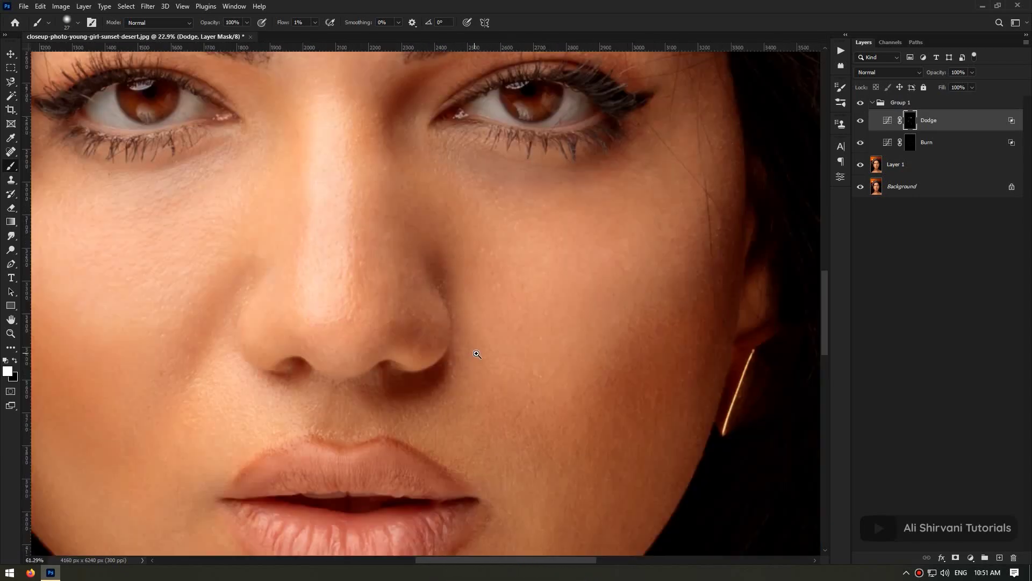
{"action": "key", "text": "bracketright"}
{"action": "key", "text": "bracketright"}
{"action": "key", "text": "bracketright"}
{"action": "key", "text": "bracketright"}
{"action": "key", "text": "bracketright"}
{"action": "key", "text": "bracketleft"}
{"action": "key", "text": "bracketleft"}
{"action": "key", "text": "bracketleft"}
{"action": "mouse_move", "coordinate": [430, 307]}
{"action": "left_mouse_down"}
{"action": "mouse_move", "coordinate": [411, 389]}
{"action": "mouse_move", "coordinate": [436, 312]}
{"action": "left_mouse_up"}
{"action": "left_click_drag", "start_coordinate": [265, 335], "coordinate": [330, 387]}
{"action": "scroll", "coordinate": [330, 387], "scroll_direction": "down", "scroll_amount": 1}
{"action": "scroll", "coordinate": [473, 379], "scroll_direction": "down", "scroll_amount": 7}
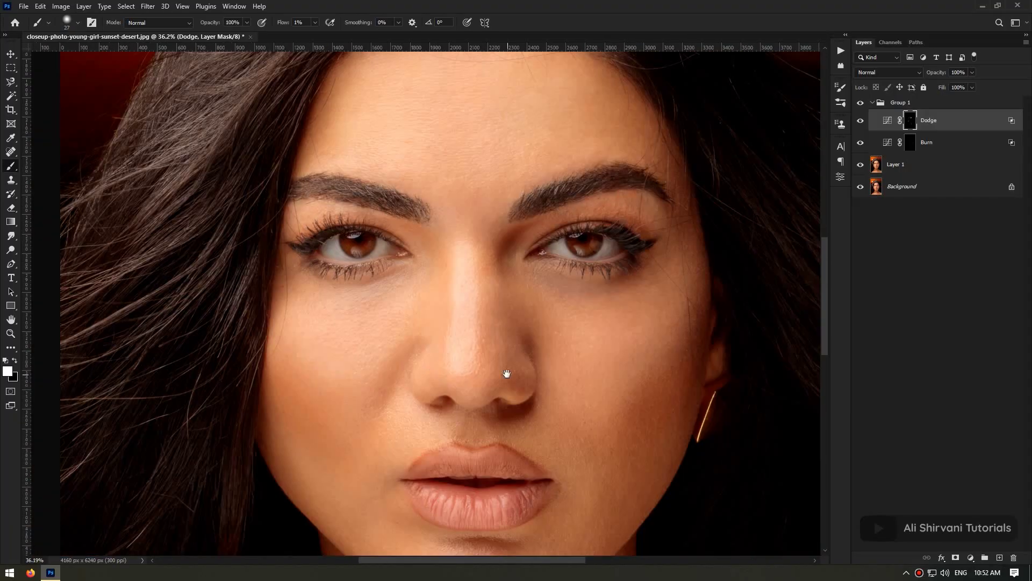
Step: Deepen the broad shadow areas of the face on the Burn mask with the brush enlarged to 189 px
{"action": "scroll", "coordinate": [497, 339], "scroll_direction": "up", "scroll_amount": 3}
{"action": "key", "text": "alt+bracketleft"}
{"action": "key", "text": "bracketright"}
{"action": "key", "text": "bracketright"}
{"action": "key", "text": "bracketright"}
{"action": "key", "text": "bracketright"}
{"action": "key", "text": "bracketright"}
{"action": "key", "text": "bracketright"}
{"action": "key", "text": "bracketright"}
{"action": "key", "text": "bracketright"}
{"action": "key", "text": "bracketright"}
{"action": "key", "text": "bracketright"}
{"action": "key", "text": "bracketright"}
{"action": "scroll", "coordinate": [468, 382], "scroll_direction": "down", "scroll_amount": 5}
{"action": "left_click_drag", "start_coordinate": [481, 422], "coordinate": [473, 380]}
{"action": "left_click_drag", "start_coordinate": [793, 172], "coordinate": [809, 173]}
Step: Review the full portrait with the dodge and burn group hidden and shown
{"action": "left_click", "coordinate": [861, 102]}
{"action": "left_click_drag", "start_coordinate": [631, 274], "coordinate": [602, 275]}
{"action": "left_click", "coordinate": [860, 103]}
{"action": "left_click", "coordinate": [860, 103]}
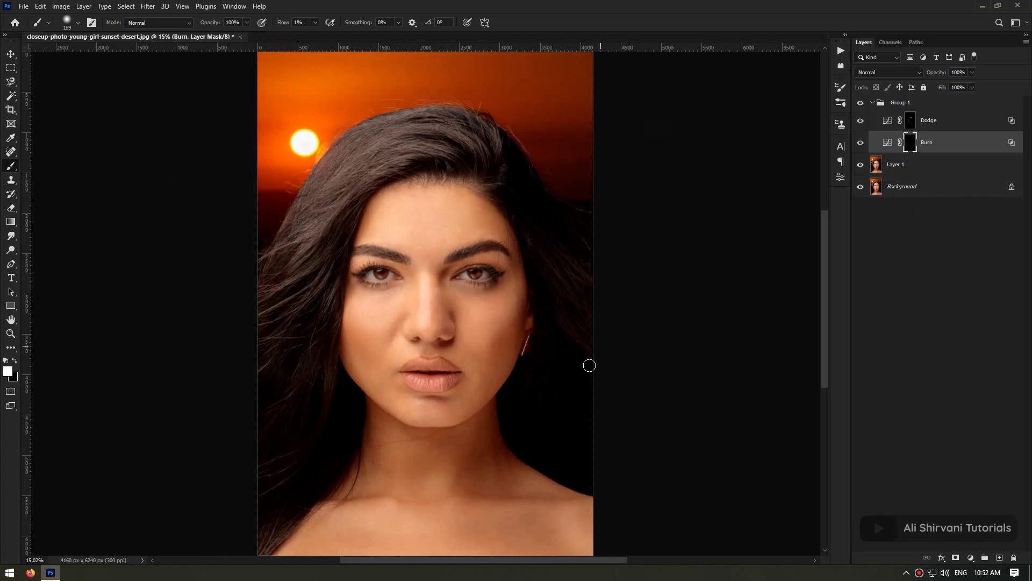
Step: Compare the portrait once more before and after by toggling the visibility of the dodge and burn group
{"action": "left_click_drag", "start_coordinate": [457, 376], "coordinate": [442, 376]}
{"action": "left_click", "coordinate": [860, 103]}
{"action": "left_click", "coordinate": [860, 103]}
{"action": "left_click_drag", "start_coordinate": [566, 339], "coordinate": [597, 339]}
Step: Lighten the cheek area beside the nose and mouth on the Dodge mask with the brush reduced to 123 px
{"action": "left_click", "coordinate": [906, 121]}
{"action": "scroll", "coordinate": [430, 422], "scroll_direction": "up", "scroll_amount": 2}
{"action": "key", "text": "bracketleft"}
{"action": "key", "text": "bracketleft"}
{"action": "key", "text": "bracketleft"}
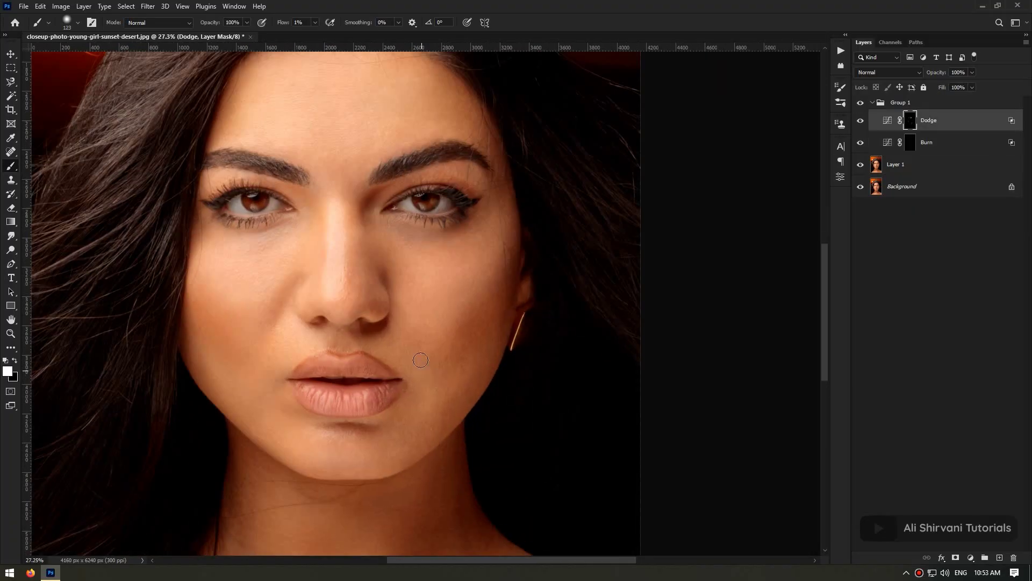
{"action": "left_click_drag", "start_coordinate": [403, 333], "coordinate": [416, 332]}
{"action": "left_click", "coordinate": [910, 119], "text": "alt"}
{"action": "mouse_move", "coordinate": [506, 352]}
{"action": "left_mouse_down"}
{"action": "mouse_move", "coordinate": [721, 405]}
{"action": "mouse_move", "coordinate": [506, 371]}
{"action": "left_mouse_up"}
{"action": "left_click", "coordinate": [872, 103]}
{"action": "left_click", "coordinate": [872, 103]}
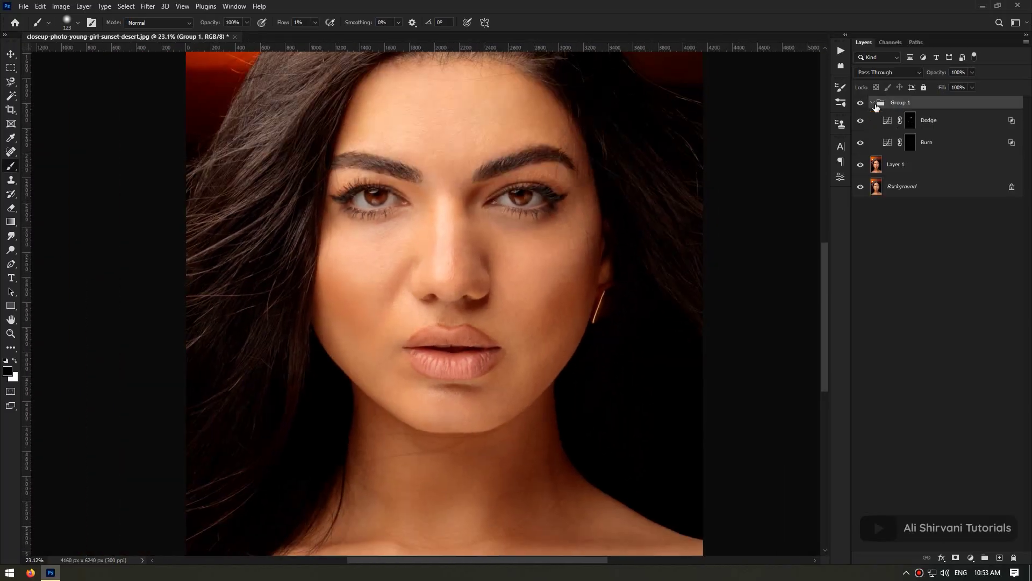
Step: Even out the broad tones of the lower cheek and jaw on the Dodge and Burn masks with the brush enlarged to about 220 px
{"action": "left_click", "coordinate": [910, 120]}
{"action": "right_click", "coordinate": [539, 367], "text": "alt"}
{"action": "scroll", "coordinate": [506, 378], "scroll_direction": "up", "scroll_amount": 2}
{"action": "scroll", "coordinate": [517, 377], "scroll_direction": "down", "scroll_amount": 3}
{"action": "scroll", "coordinate": [541, 375], "scroll_direction": "up", "scroll_amount": 1}
{"action": "key", "text": "bracketright"}
{"action": "key", "text": "bracketright"}
{"action": "key", "text": "bracketright"}
{"action": "key", "text": "bracketright"}
{"action": "key", "text": "bracketright"}
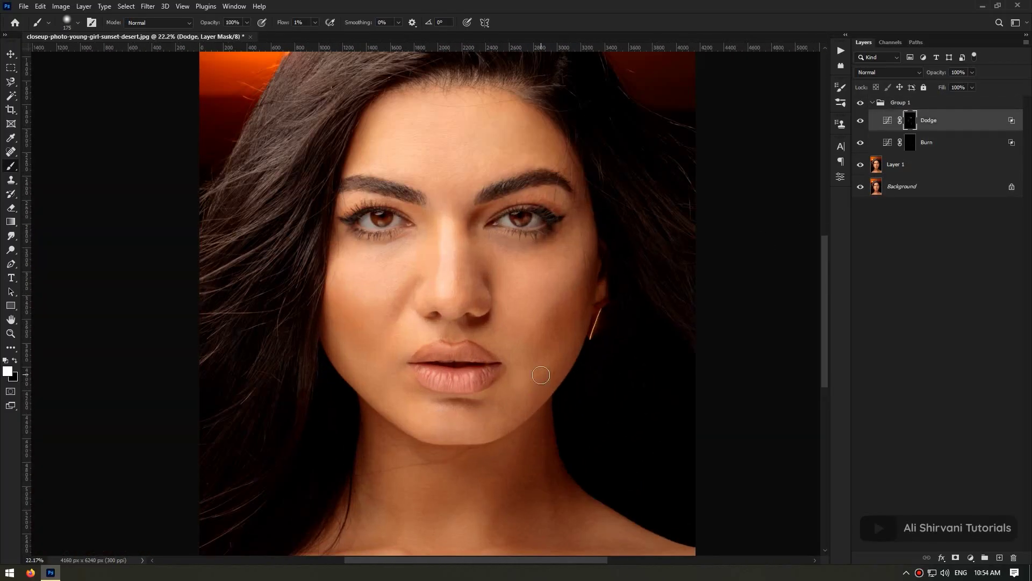
{"action": "key", "text": "alt+bracketleft"}
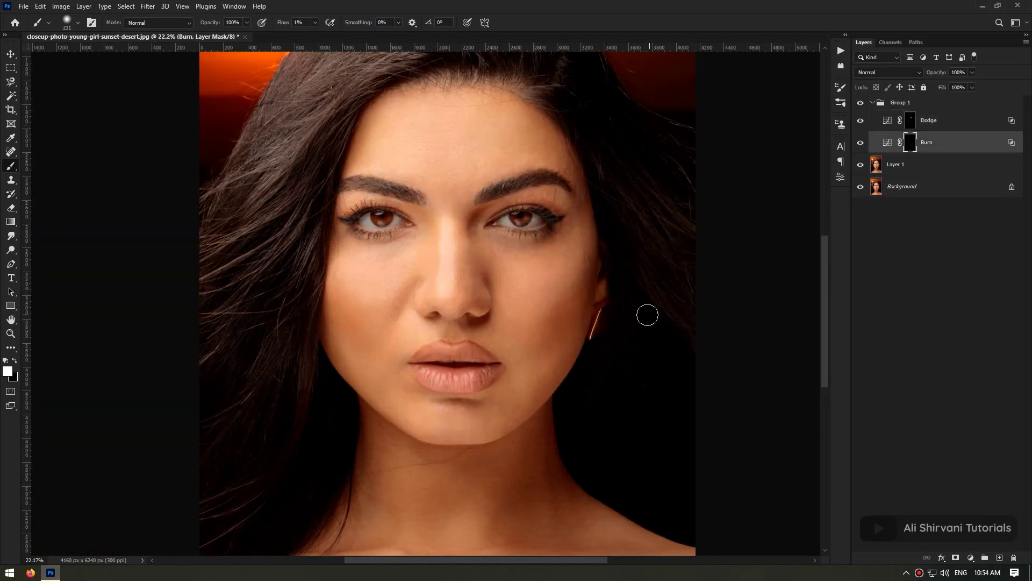
{"action": "key", "text": "alt+bracketright"}
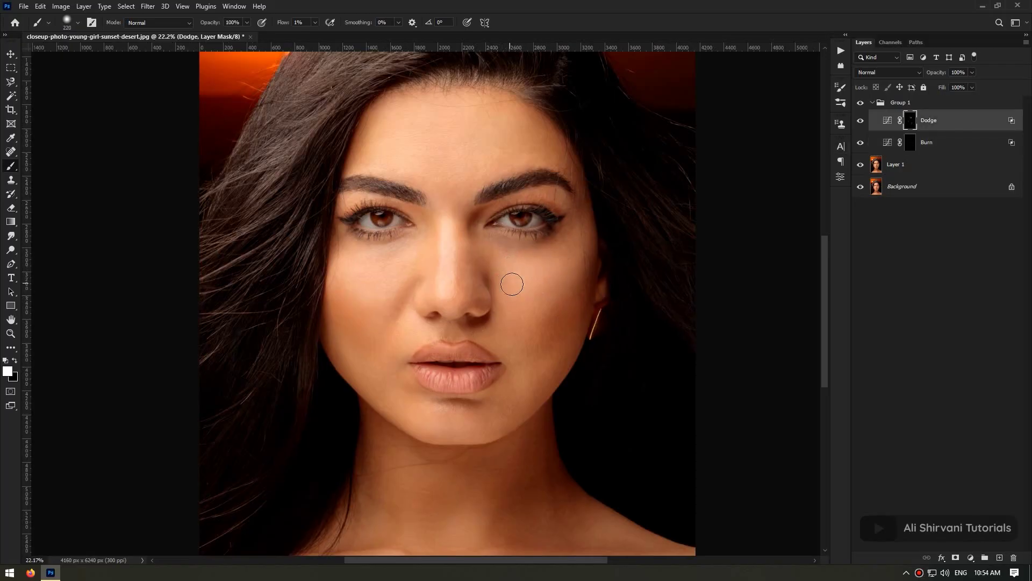
Step: Lighten the inner cheek below the eye and beside the nose on the Dodge mask with a 170 px brush
{"action": "scroll", "coordinate": [520, 337], "scroll_direction": "down", "scroll_amount": 3}
{"action": "scroll", "coordinate": [418, 291], "scroll_direction": "up", "scroll_amount": 7}
{"action": "key", "text": "bracketleft"}
{"action": "key", "text": "bracketleft"}
{"action": "key", "text": "bracketleft"}
{"action": "key", "text": "bracketleft"}
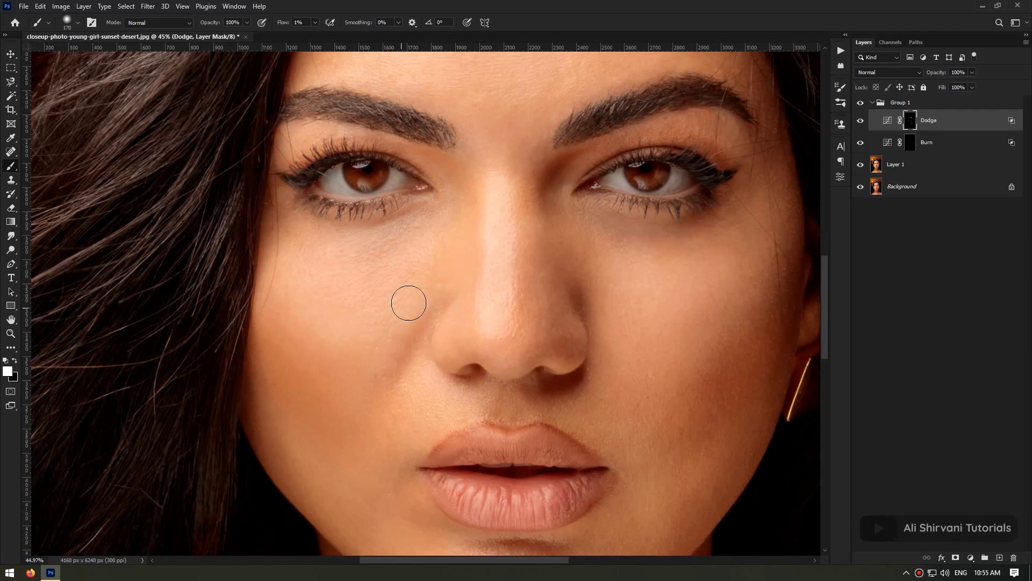
Step: Check the dodge and burn group before and after, and refine the cheek next to the nostril on the Dodge mask with a 100 px brush
{"action": "scroll", "coordinate": [352, 449], "scroll_direction": "down", "scroll_amount": 8}
{"action": "left_click", "coordinate": [861, 102]}
{"action": "scroll", "coordinate": [538, 271], "scroll_direction": "up", "scroll_amount": 1}
{"action": "left_click", "coordinate": [860, 102]}
{"action": "scroll", "coordinate": [398, 331], "scroll_direction": "up", "scroll_amount": 8}
{"action": "key", "text": "bracketleft"}
{"action": "key", "text": "bracketleft"}
{"action": "key", "text": "bracketleft"}
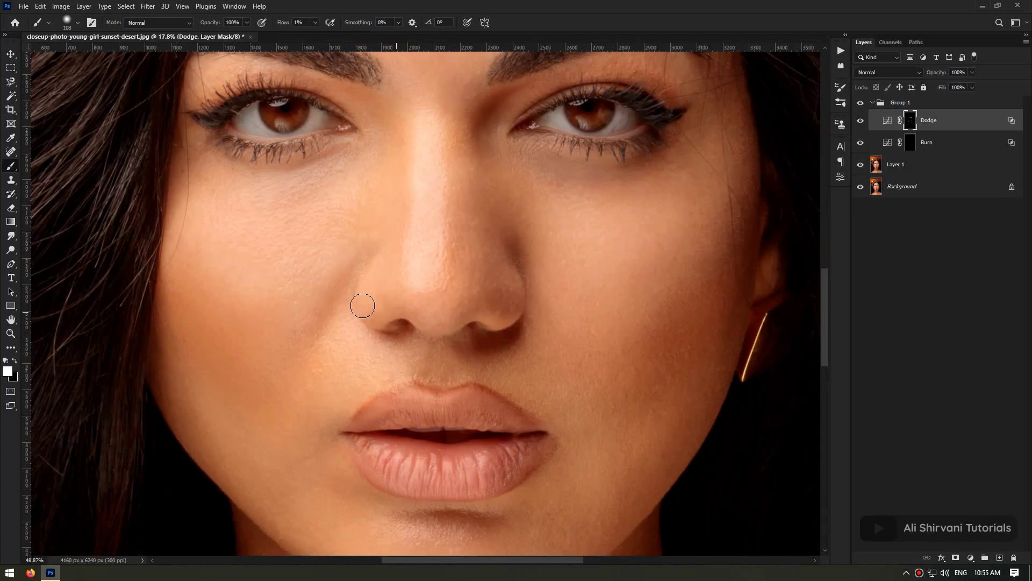
Step: Review the portrait at a distance with the dodge and burn group hidden and shown
{"action": "scroll", "coordinate": [279, 359], "scroll_direction": "down", "scroll_amount": 3}
{"action": "key", "text": "e"}
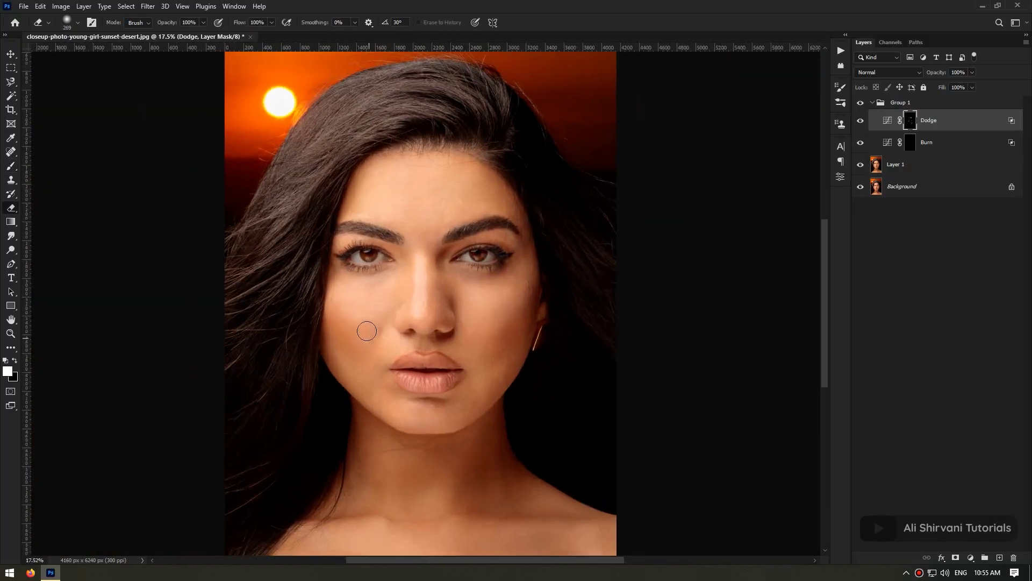
{"action": "left_click", "coordinate": [861, 103]}
{"action": "left_click", "coordinate": [860, 103]}
{"action": "left_click", "coordinate": [860, 102]}
{"action": "left_click", "coordinate": [860, 102]}
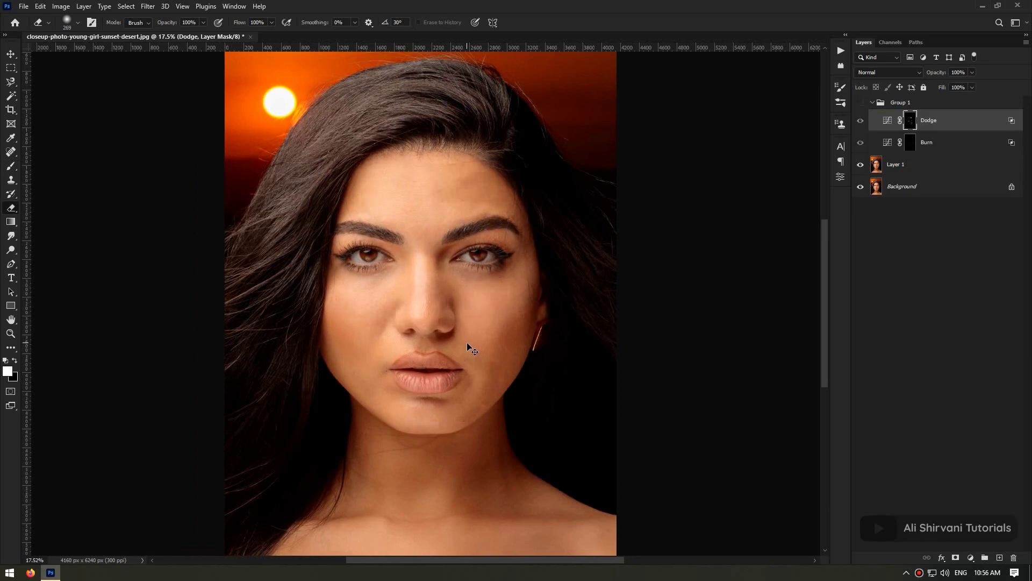
{"action": "key", "text": "ctrl+z"}
Step: Lighten the fold between the nose and cheek on the Dodge mask with a 120 px brush
{"action": "left_click_drag", "start_coordinate": [339, 321], "coordinate": [405, 320]}
{"action": "key", "text": "b"}
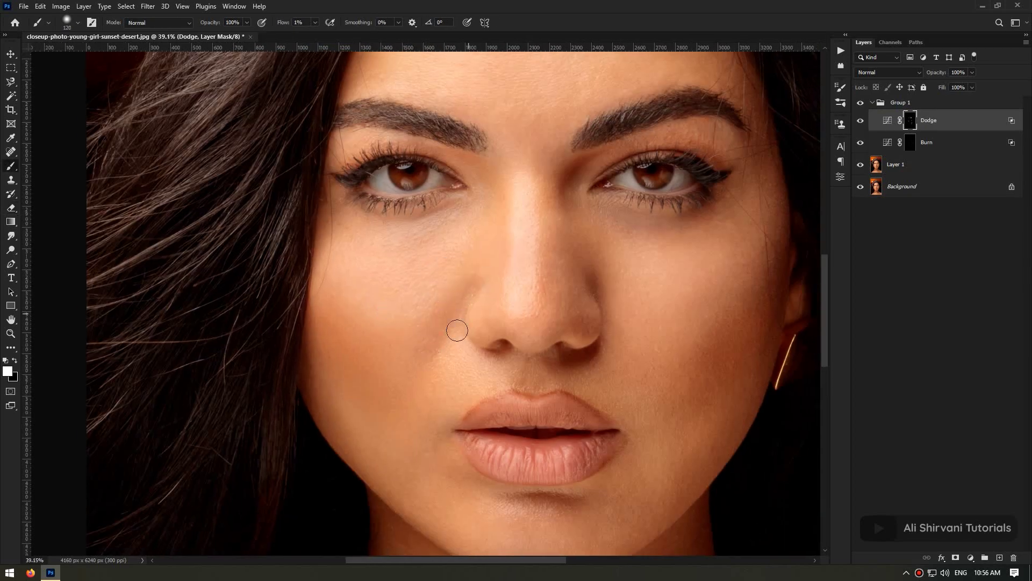
{"action": "mouse_move", "coordinate": [523, 345]}
{"action": "left_mouse_down"}
{"action": "mouse_move", "coordinate": [481, 348]}
{"action": "mouse_move", "coordinate": [409, 377]}
{"action": "left_mouse_up"}
{"action": "left_click_drag", "start_coordinate": [528, 361], "coordinate": [618, 365]}
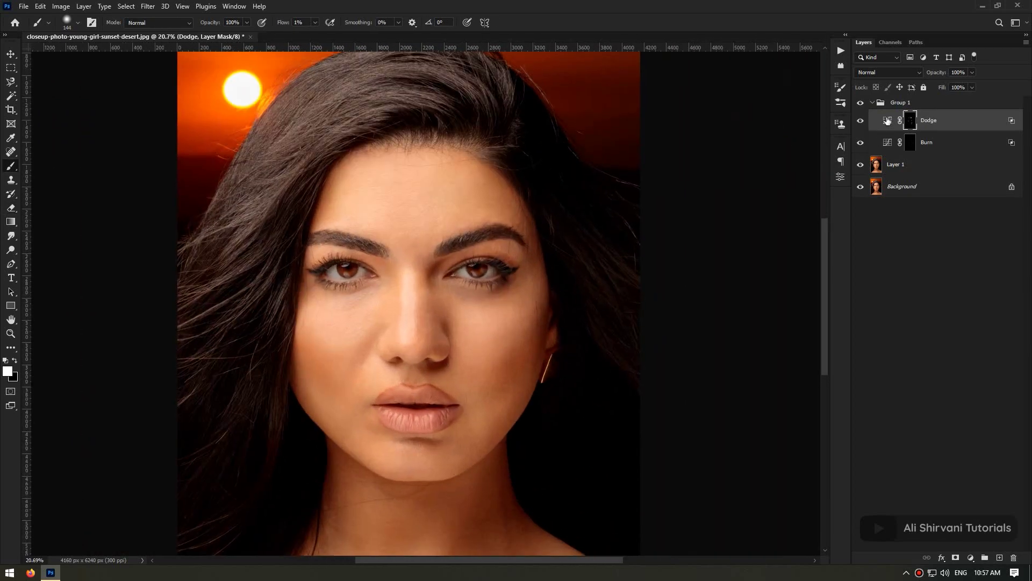
Step: Darken the outer cheek on the earring side on the Burn mask with a 202 px brush
{"action": "left_click", "coordinate": [910, 142]}
{"action": "left_click_drag", "start_coordinate": [521, 336], "coordinate": [537, 337]}
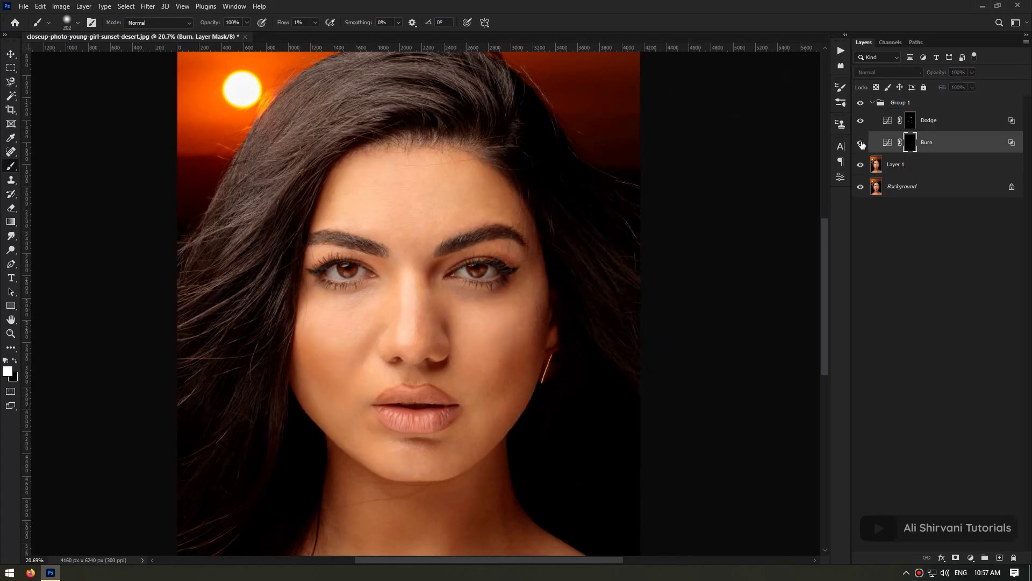
{"action": "scroll", "coordinate": [424, 362], "scroll_direction": "down", "scroll_amount": 2}
Step: Inspect the Dodge mask on its own and soften the lightened cheek and jaw on the earring side with a 152 px black brush
{"action": "key", "text": "alt+bracketright"}
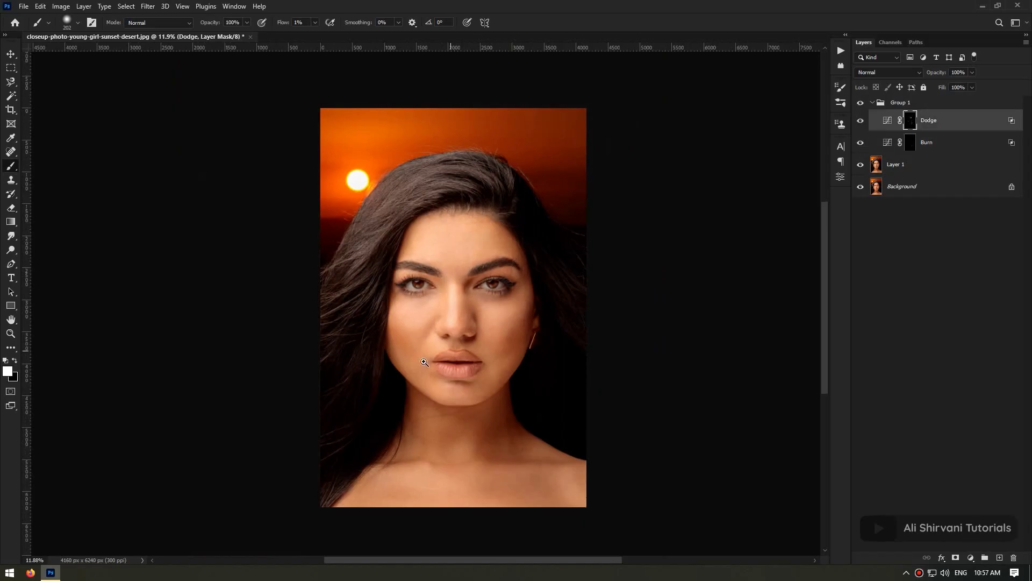
{"action": "scroll", "coordinate": [425, 362], "scroll_direction": "up", "scroll_amount": 2}
{"action": "key", "text": "e"}
{"action": "scroll", "coordinate": [544, 338], "scroll_direction": "down", "scroll_amount": 1}
{"action": "scroll", "coordinate": [587, 339], "scroll_direction": "down", "scroll_amount": 1}
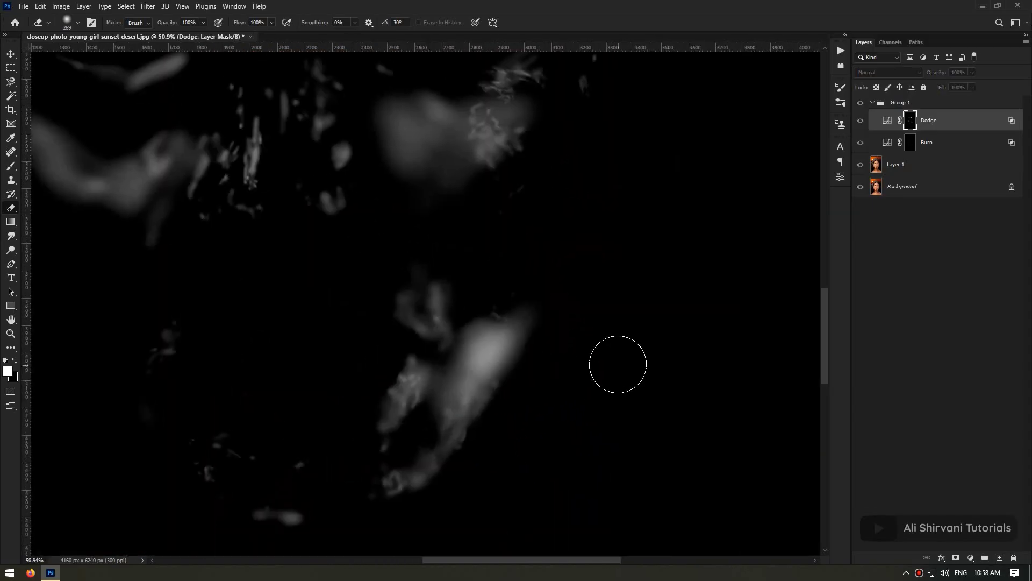
{"action": "mouse_move", "coordinate": [618, 361]}
{"action": "left_mouse_down"}
{"action": "mouse_move", "coordinate": [486, 343]}
{"action": "mouse_move", "coordinate": [510, 323]}
{"action": "left_mouse_up"}
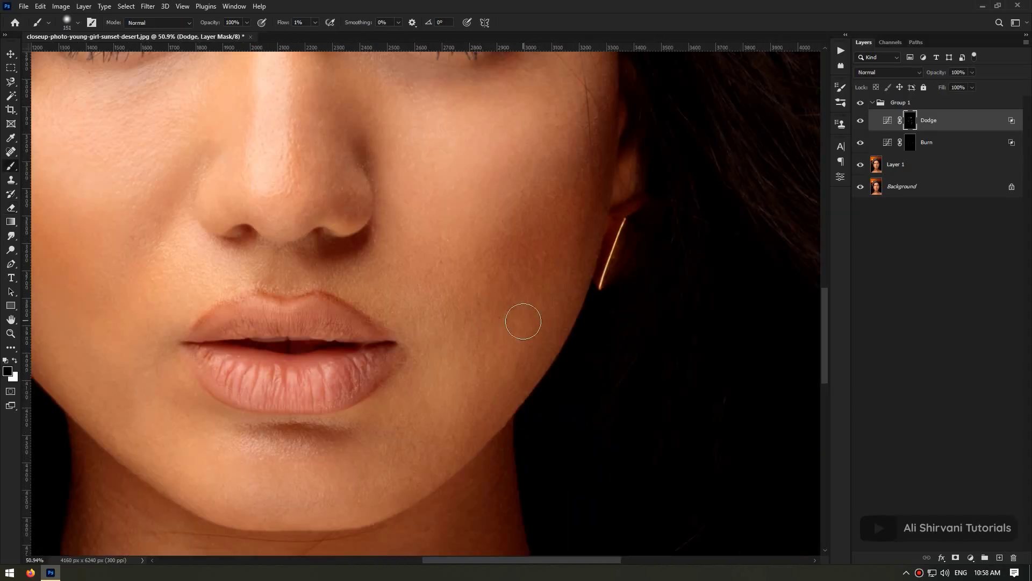
{"action": "scroll", "coordinate": [507, 338], "scroll_direction": "down", "scroll_amount": 3}
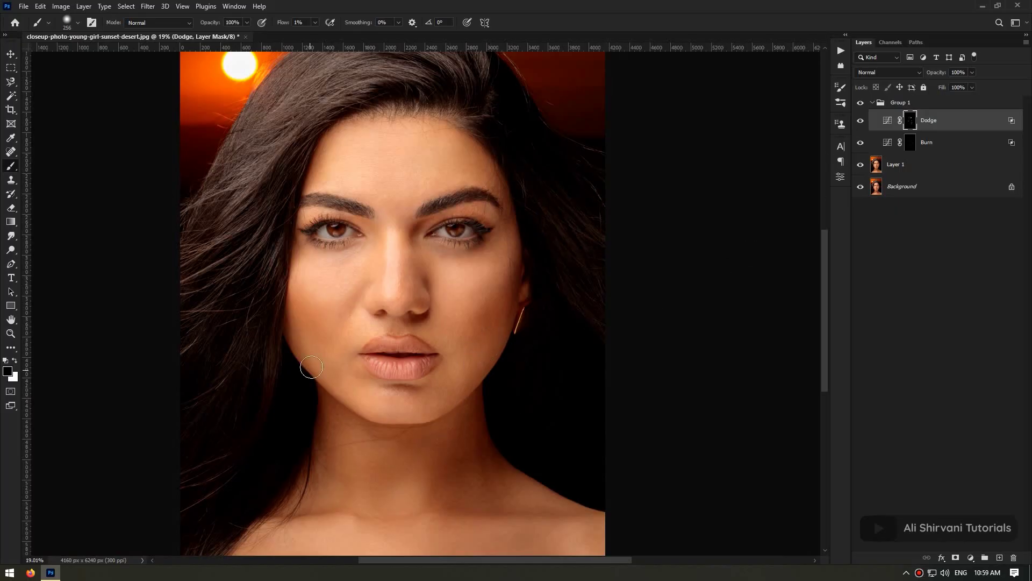
Step: Smooth the lower cheek and jaw on the hair-covered side on the Dodge mask with a 106 px white brush
{"action": "scroll", "coordinate": [393, 324], "scroll_direction": "up", "scroll_amount": 4}
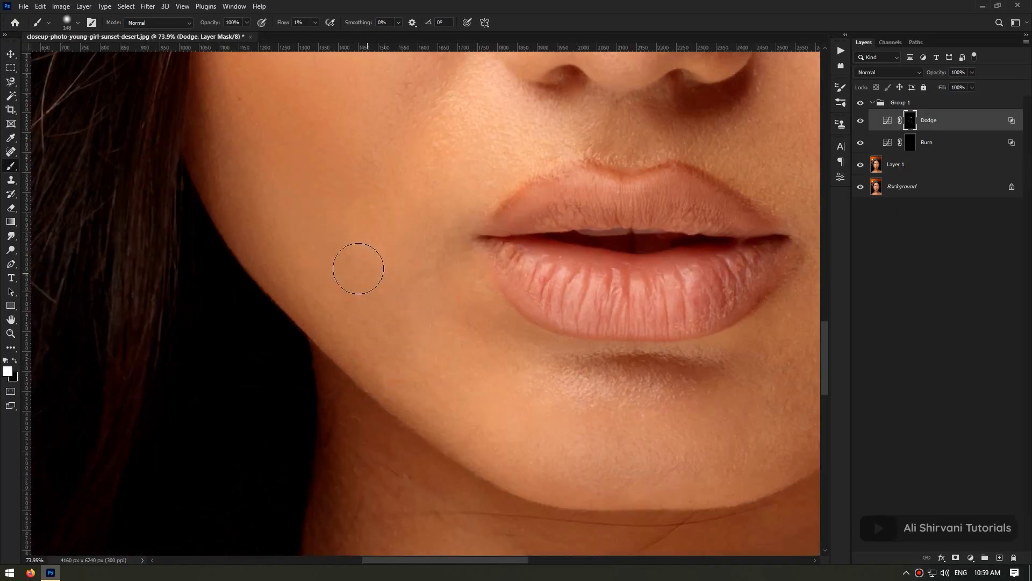
{"action": "scroll", "coordinate": [358, 269], "scroll_direction": "down", "scroll_amount": 2}
{"action": "key", "text": "e"}
{"action": "scroll", "coordinate": [414, 339], "scroll_direction": "down", "scroll_amount": 1}
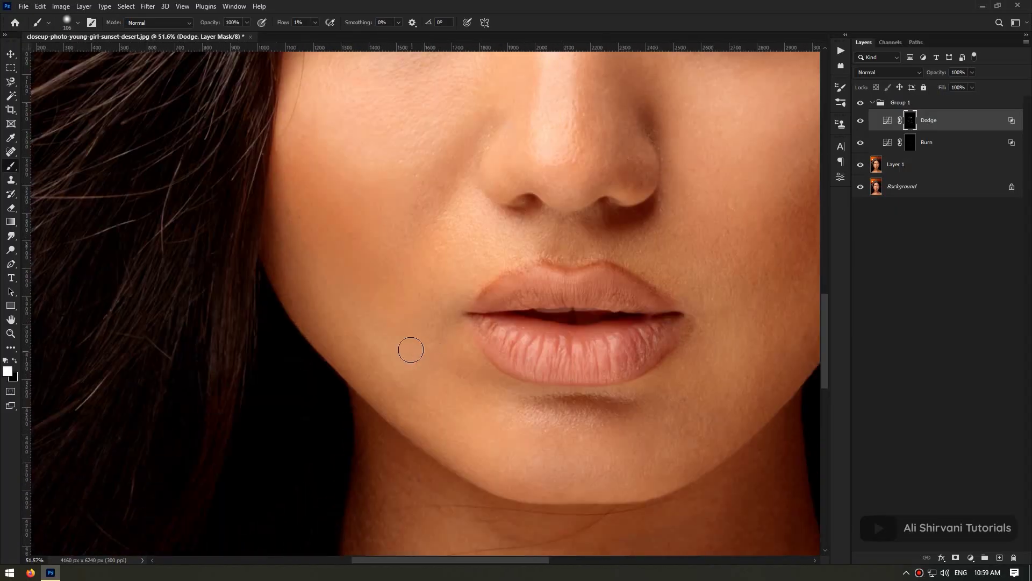
Step: Refine the skin around the mouth on the Dodge mask with an 80 px brush, checking it at full-portrait view
{"action": "scroll", "coordinate": [637, 337], "scroll_direction": "down", "scroll_amount": 2}
{"action": "scroll", "coordinate": [486, 338], "scroll_direction": "up", "scroll_amount": 2}
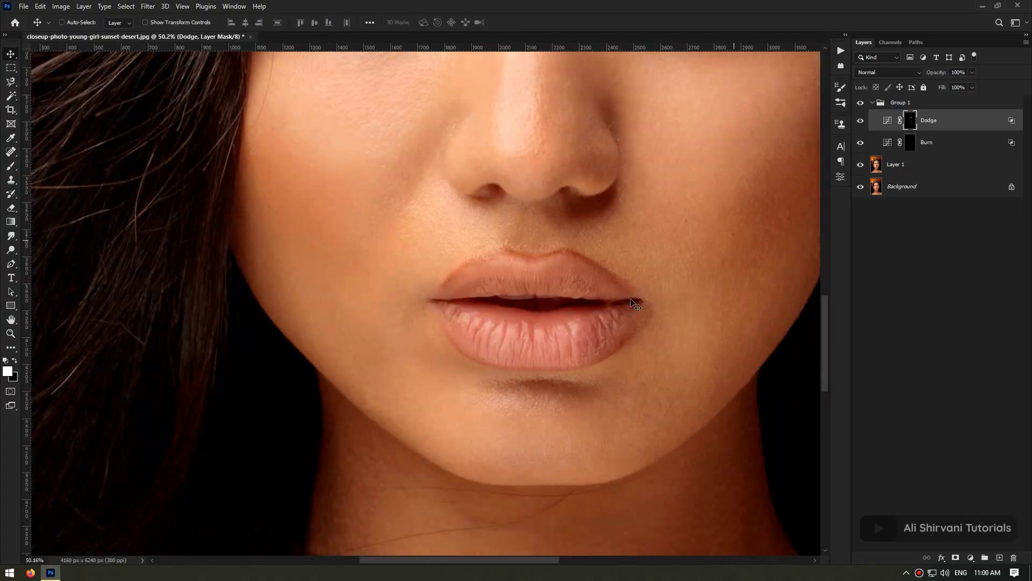
{"action": "key", "text": "b"}
{"action": "scroll", "coordinate": [357, 330], "scroll_direction": "up", "scroll_amount": 2}
{"action": "scroll", "coordinate": [385, 360], "scroll_direction": "down", "scroll_amount": 3}
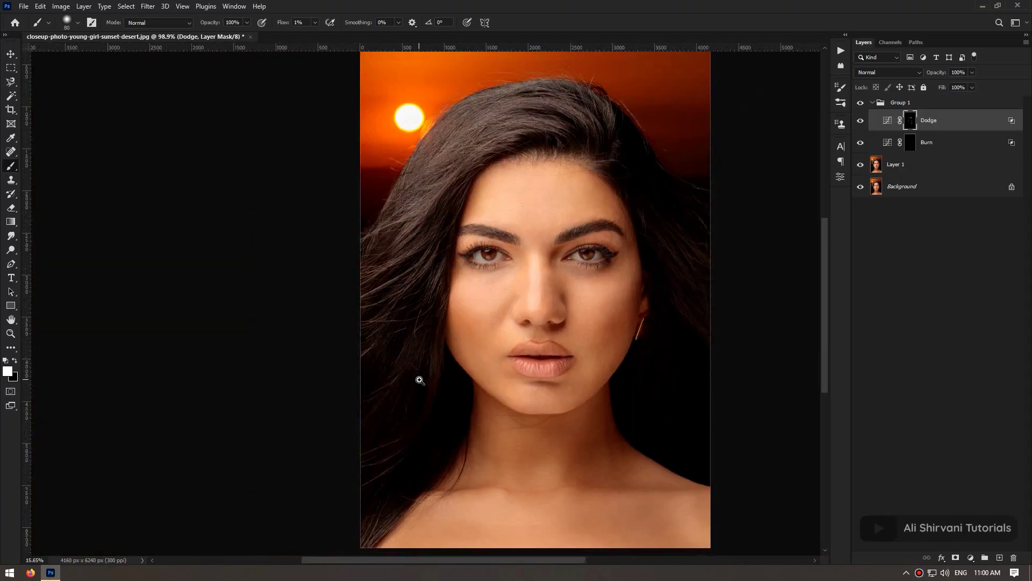
{"action": "scroll", "coordinate": [401, 325], "scroll_direction": "up", "scroll_amount": 3}
{"action": "scroll", "coordinate": [437, 429], "scroll_direction": "down", "scroll_amount": 3}
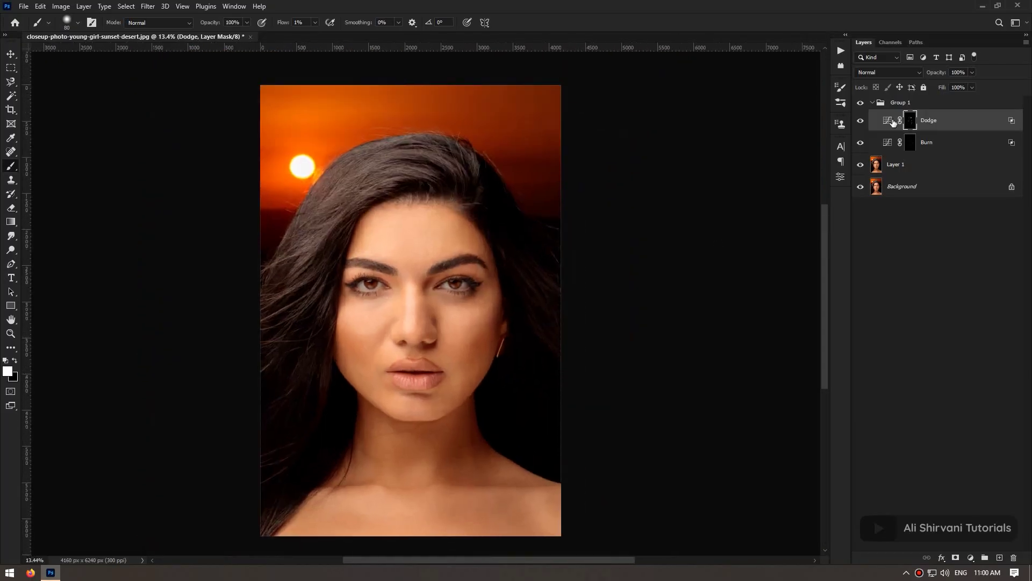
Step: Deepen and blend the cheek and jawline on the hair-covered side on the Burn mask with a 119 px brush
{"action": "scroll", "coordinate": [284, 387], "scroll_direction": "up", "scroll_amount": 3}
{"action": "key", "text": "alt+bracketleft"}
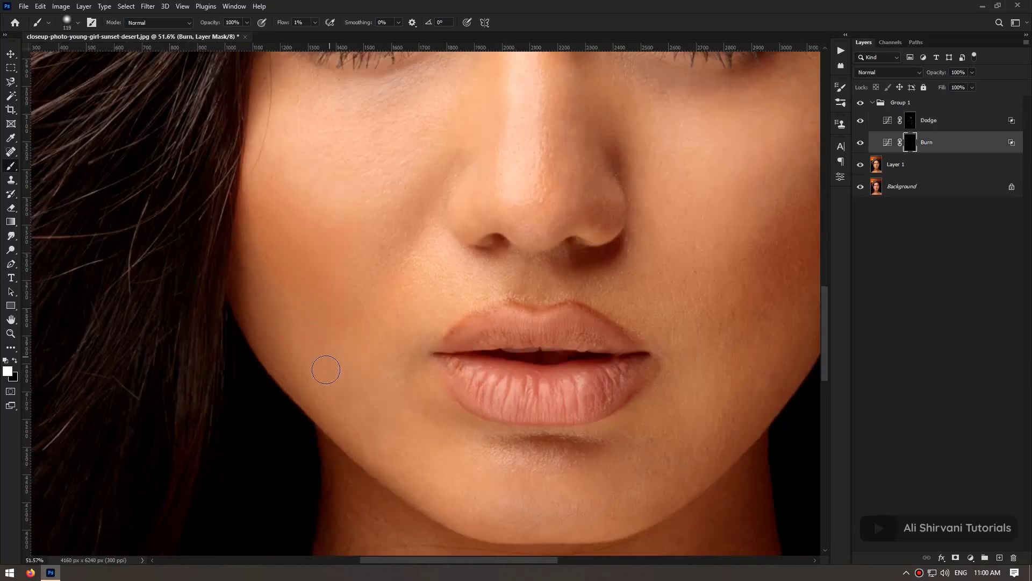
{"action": "scroll", "coordinate": [339, 356], "scroll_direction": "down", "scroll_amount": 1}
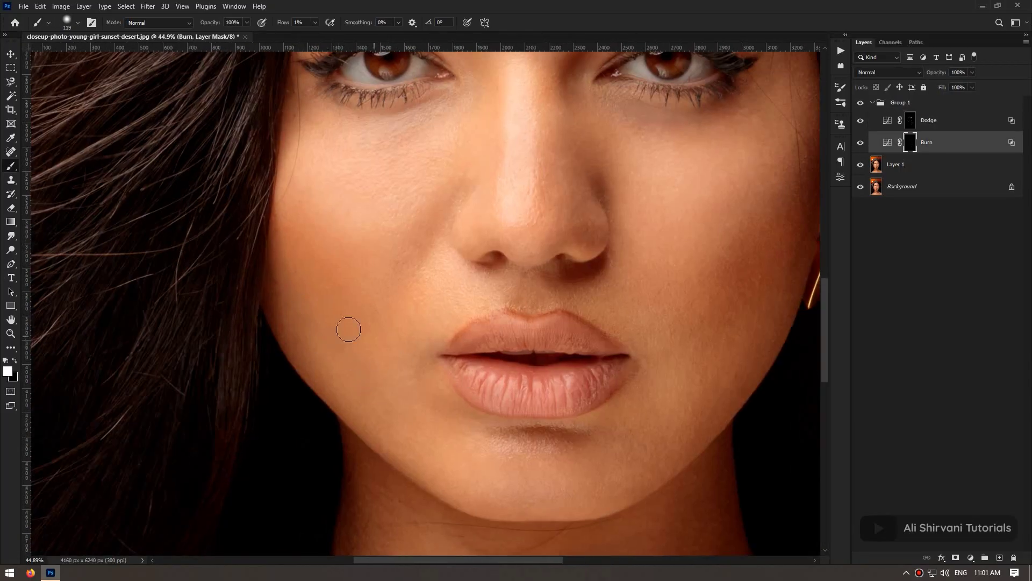
{"action": "scroll", "coordinate": [545, 266], "scroll_direction": "down", "scroll_amount": 3}
{"action": "scroll", "coordinate": [457, 323], "scroll_direction": "up", "scroll_amount": 3}
{"action": "right_click", "coordinate": [446, 293], "text": "alt"}
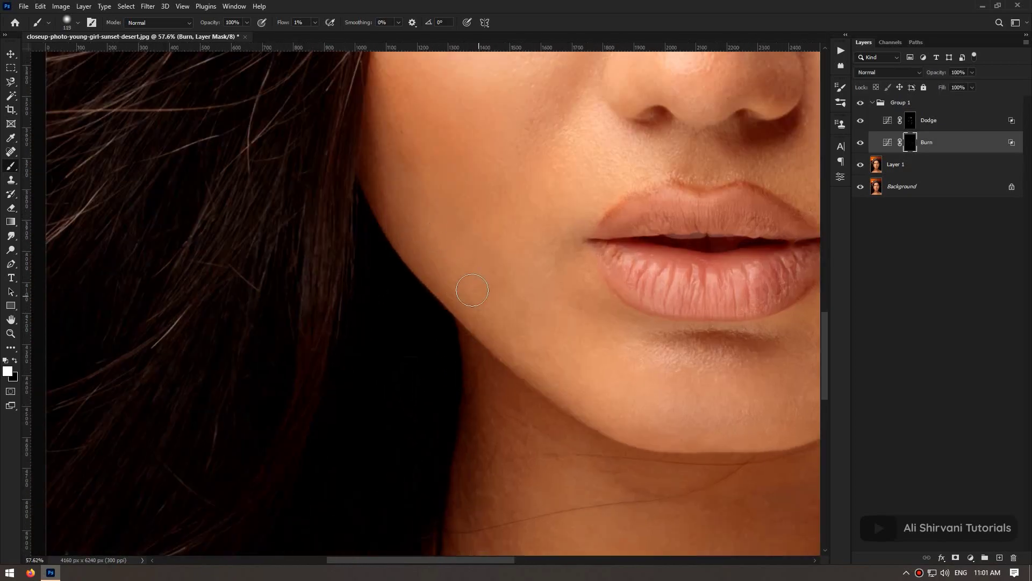
{"action": "scroll", "coordinate": [602, 309], "scroll_direction": "down", "scroll_amount": 3}
{"action": "scroll", "coordinate": [602, 309], "scroll_direction": "up", "scroll_amount": 3}
{"action": "key", "text": "x"}
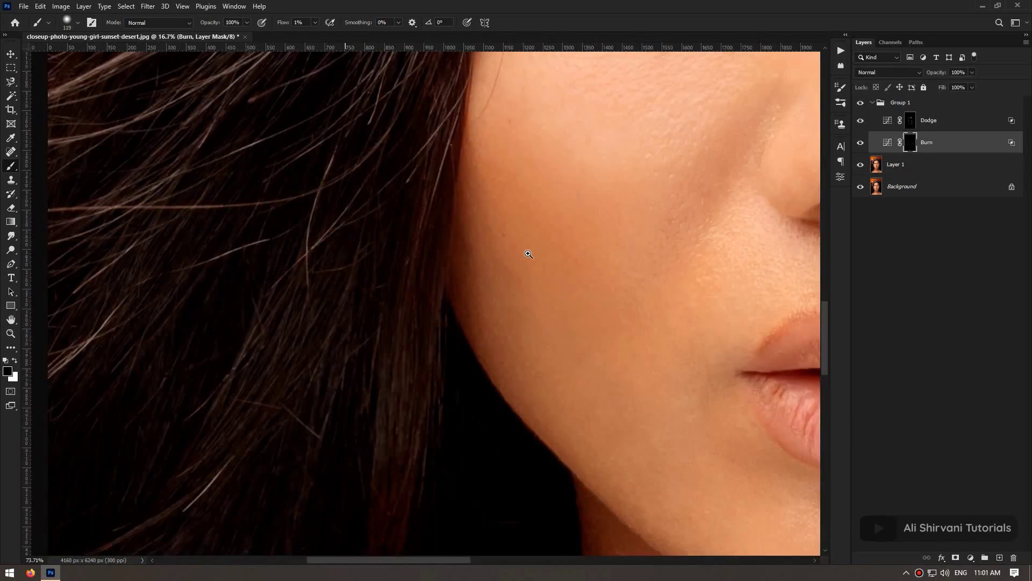
{"action": "left_click_drag", "start_coordinate": [526, 251], "coordinate": [537, 255]}
Step: Lighten small dark patches on the outer cheek near the hair on the Dodge mask with tiny brushes up to 14 px
{"action": "key", "text": "alt+bracketright"}
{"action": "key", "text": "x"}
{"action": "mouse_move", "coordinate": [562, 302]}
{"action": "left_mouse_down"}
{"action": "mouse_move", "coordinate": [375, 311]}
{"action": "mouse_move", "coordinate": [430, 239]}
{"action": "left_mouse_up"}
{"action": "key", "text": "bracketleft"}
{"action": "key", "text": "bracketleft"}
{"action": "key", "text": "bracketleft"}
{"action": "key", "text": "bracketleft"}
{"action": "key", "text": "bracketleft"}
{"action": "key", "text": "bracketleft"}
{"action": "key", "text": "bracketleft"}
{"action": "key", "text": "bracketleft"}
{"action": "key", "text": "bracketleft"}
{"action": "left_click_drag", "start_coordinate": [389, 266], "coordinate": [447, 306]}
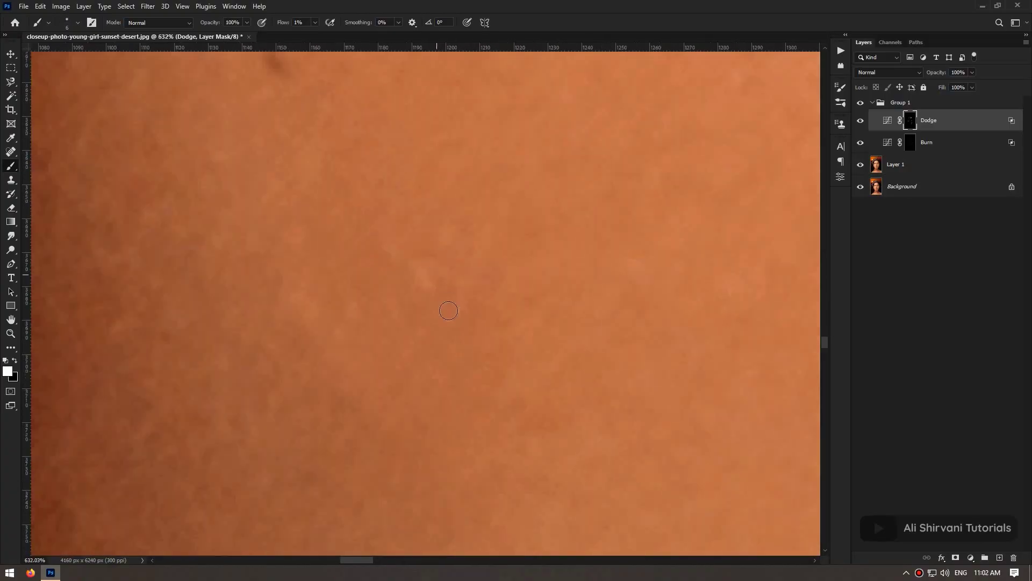
{"action": "left_click_drag", "start_coordinate": [398, 279], "coordinate": [410, 279]}
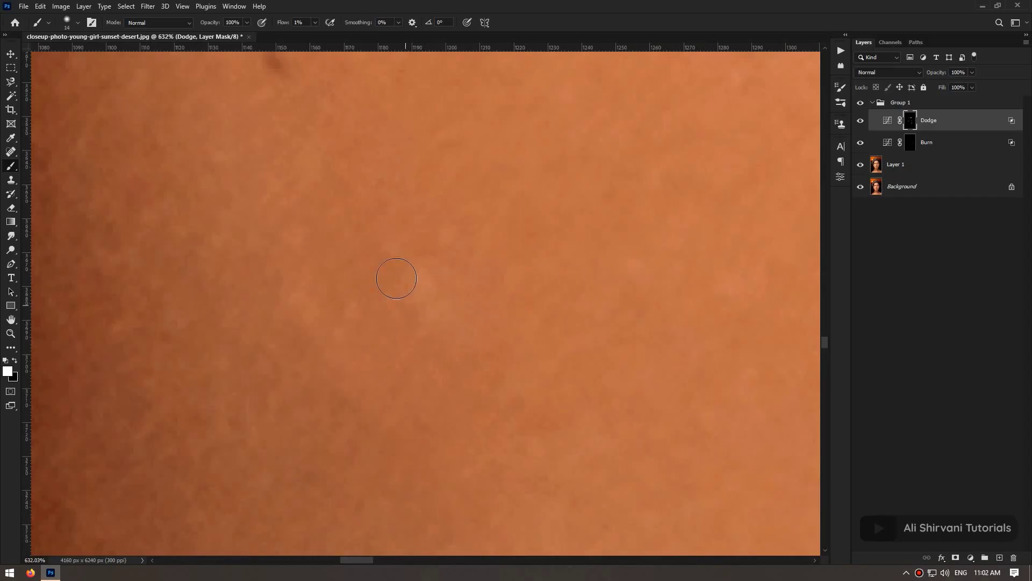
{"action": "left_click_drag", "start_coordinate": [565, 284], "coordinate": [546, 285]}
{"action": "left_click_drag", "start_coordinate": [467, 286], "coordinate": [487, 283]}
{"action": "key", "text": "x"}
{"action": "scroll", "coordinate": [498, 348], "scroll_direction": "down", "scroll_amount": 4}
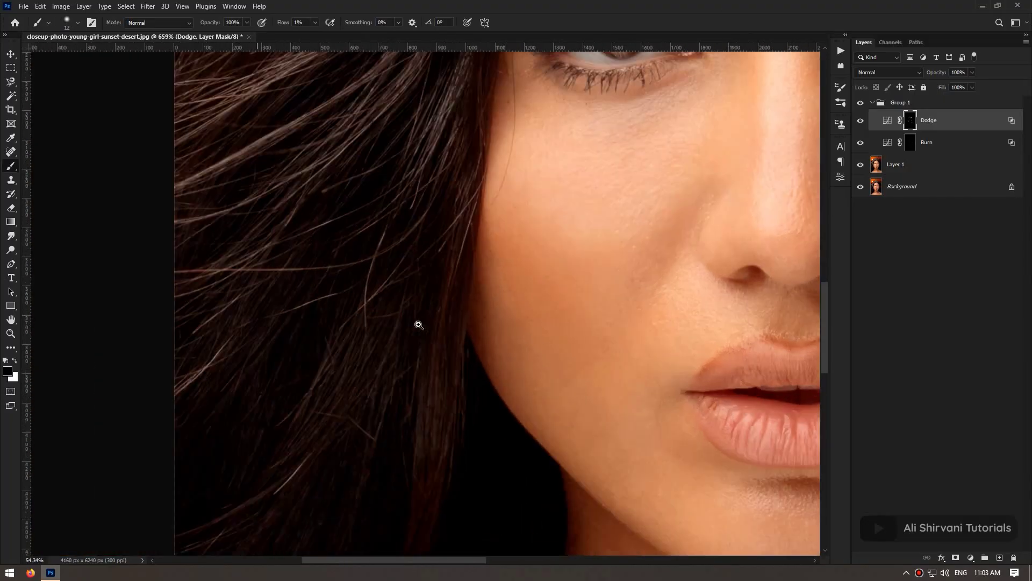
Step: Even out the remaining fine skin blotches along the cheek's shadow edge on the Dodge mask with a 7 px white brush
{"action": "scroll", "coordinate": [417, 325], "scroll_direction": "up", "scroll_amount": 3}
{"action": "key", "text": "x"}
{"action": "key", "text": "bracketleft"}
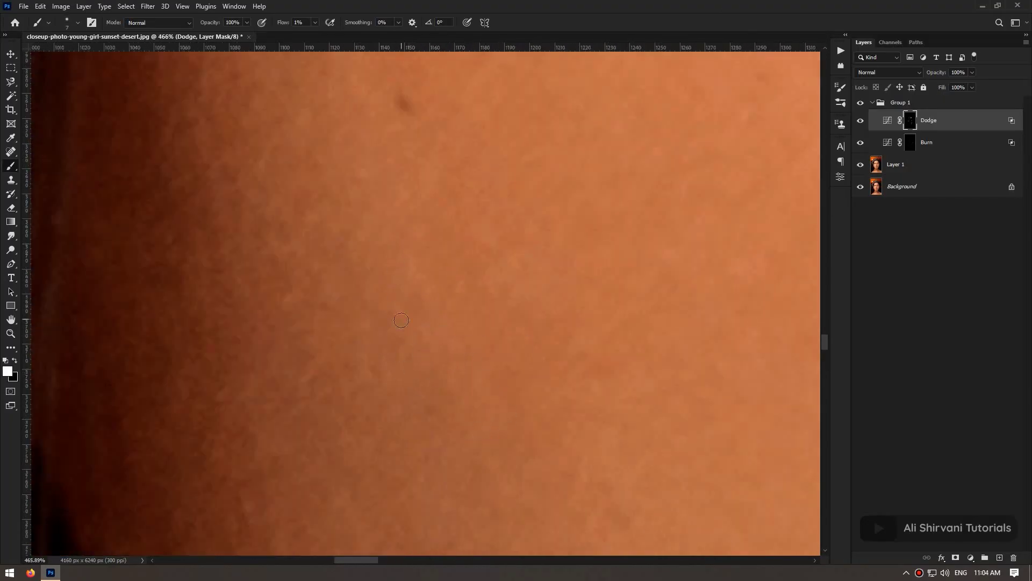
{"action": "scroll", "coordinate": [530, 341], "scroll_direction": "down", "scroll_amount": 4}
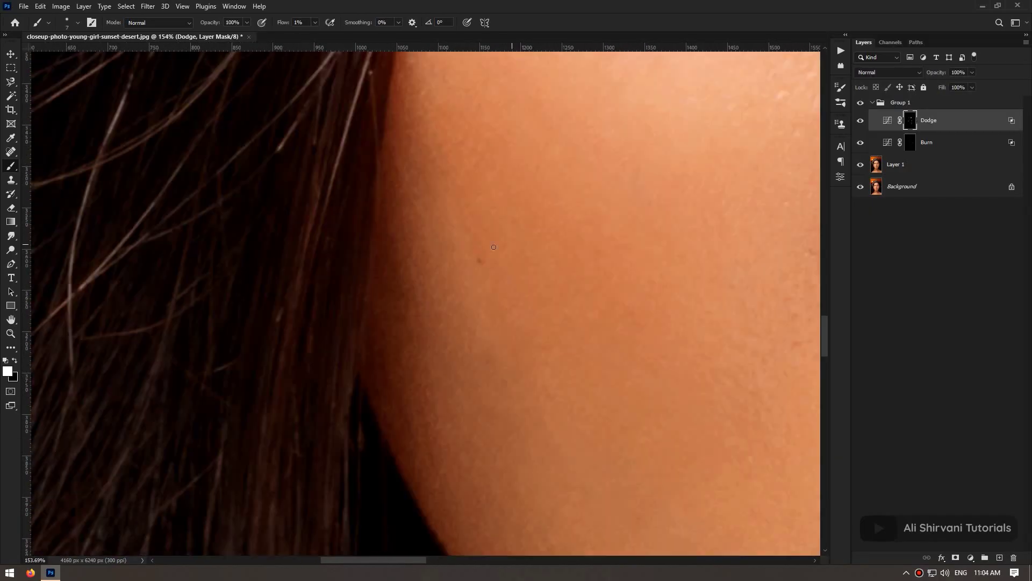
Step: Compare the whole face before and after by hiding and showing the dodge and burn group twice
{"action": "key", "text": "e"}
{"action": "left_click_drag", "start_coordinate": [526, 309], "coordinate": [424, 315]}
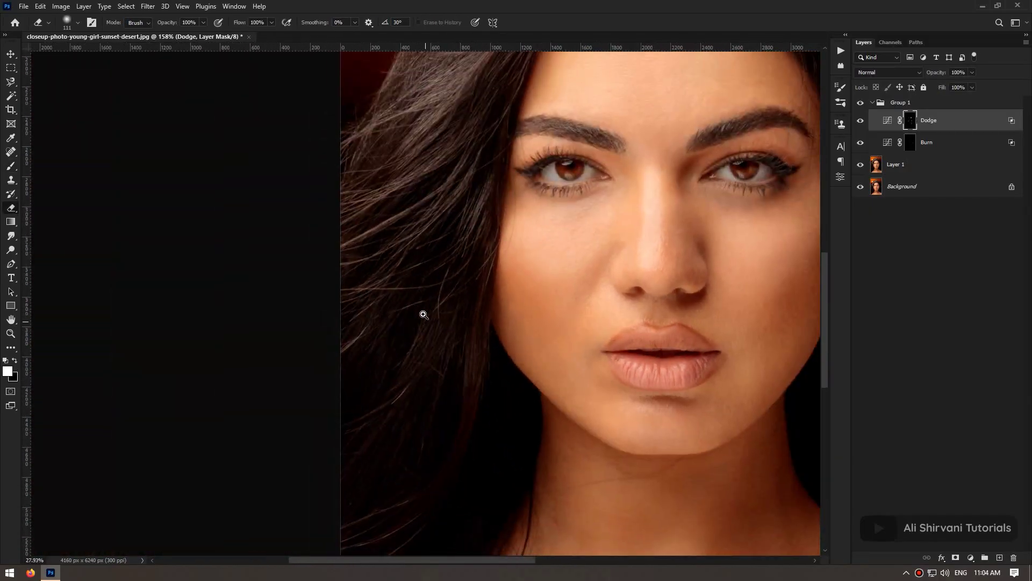
{"action": "left_click_drag", "start_coordinate": [611, 345], "coordinate": [402, 389]}
{"action": "scroll", "coordinate": [541, 326], "scroll_direction": "down", "scroll_amount": 3}
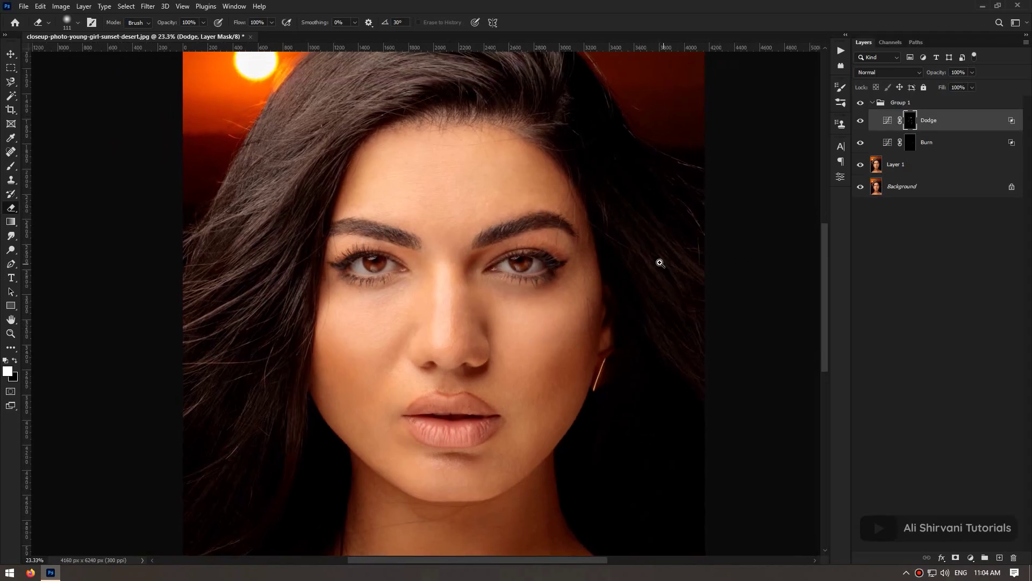
{"action": "scroll", "coordinate": [651, 266], "scroll_direction": "down", "scroll_amount": 1}
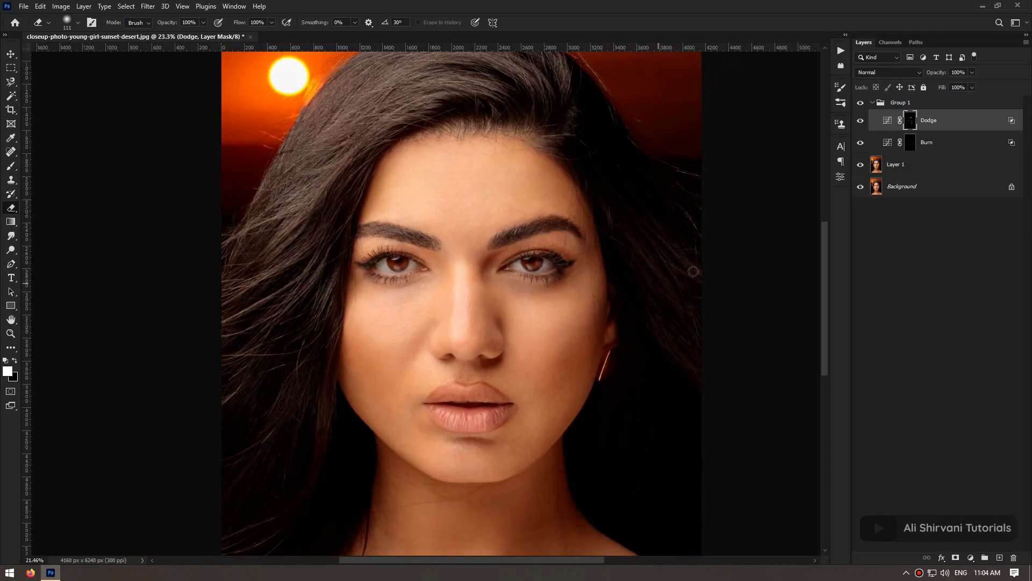
{"action": "left_click", "coordinate": [861, 103]}
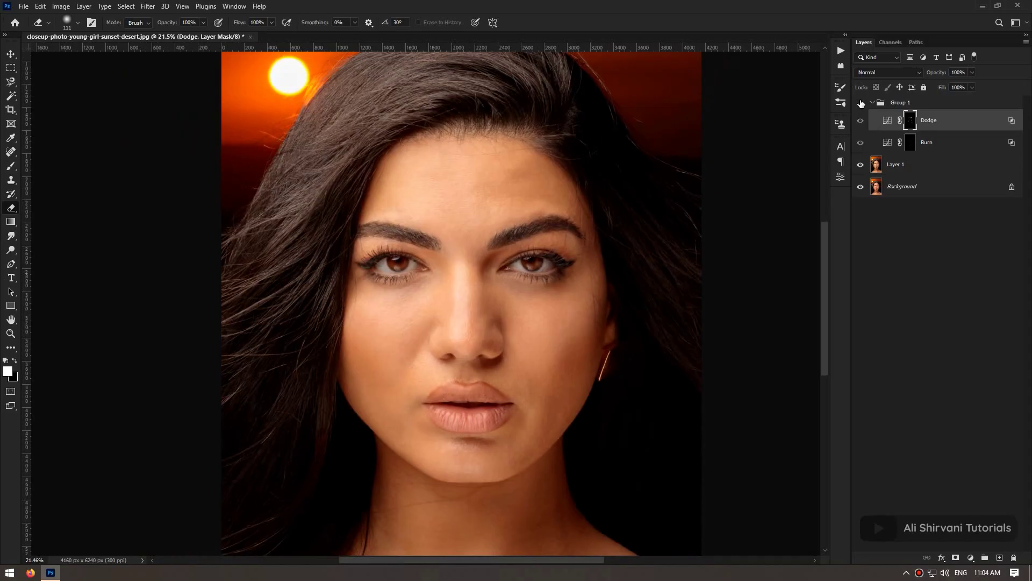
{"action": "left_click", "coordinate": [861, 103]}
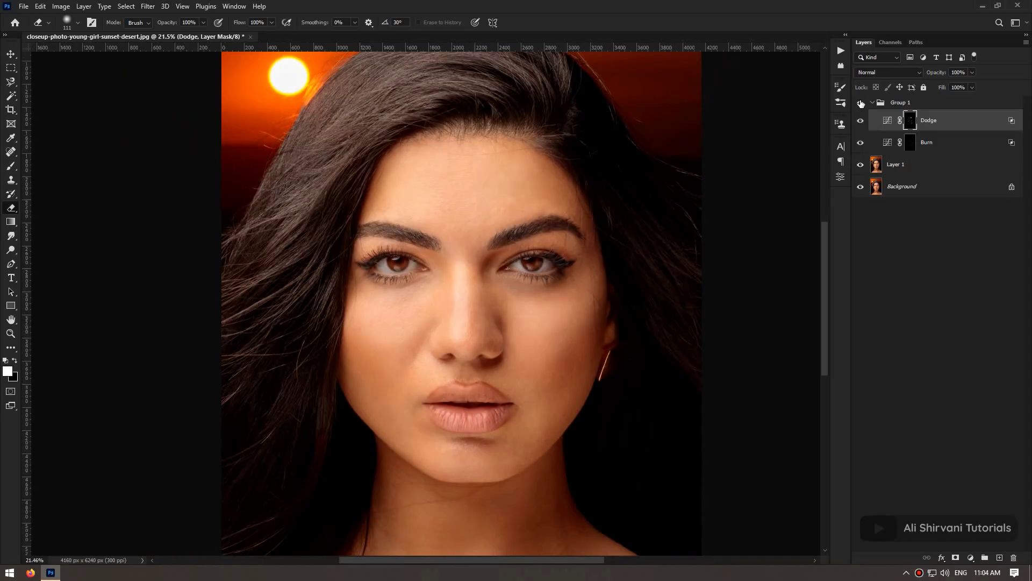
{"action": "left_click", "coordinate": [861, 102]}
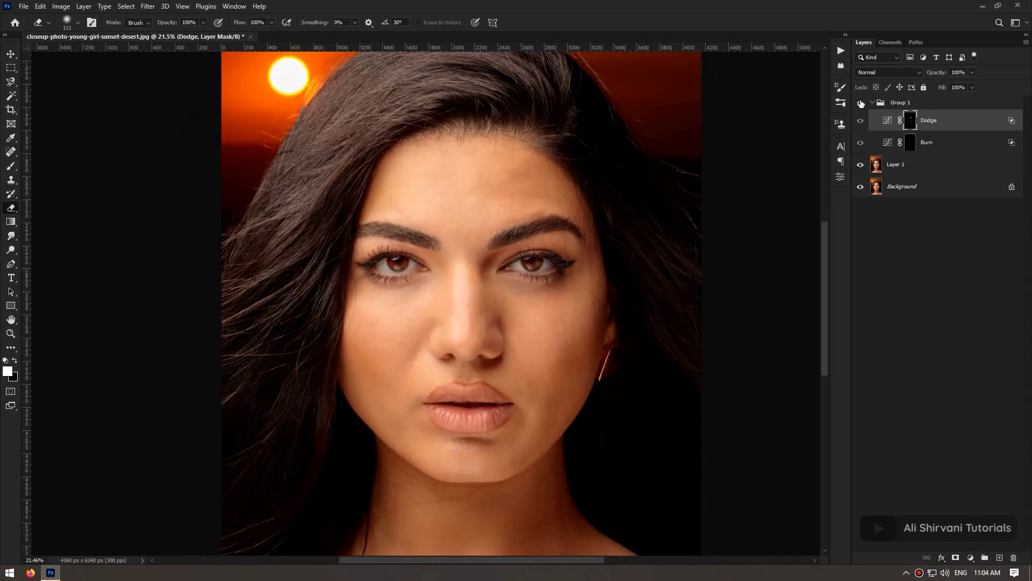
{"action": "left_click", "coordinate": [860, 103]}
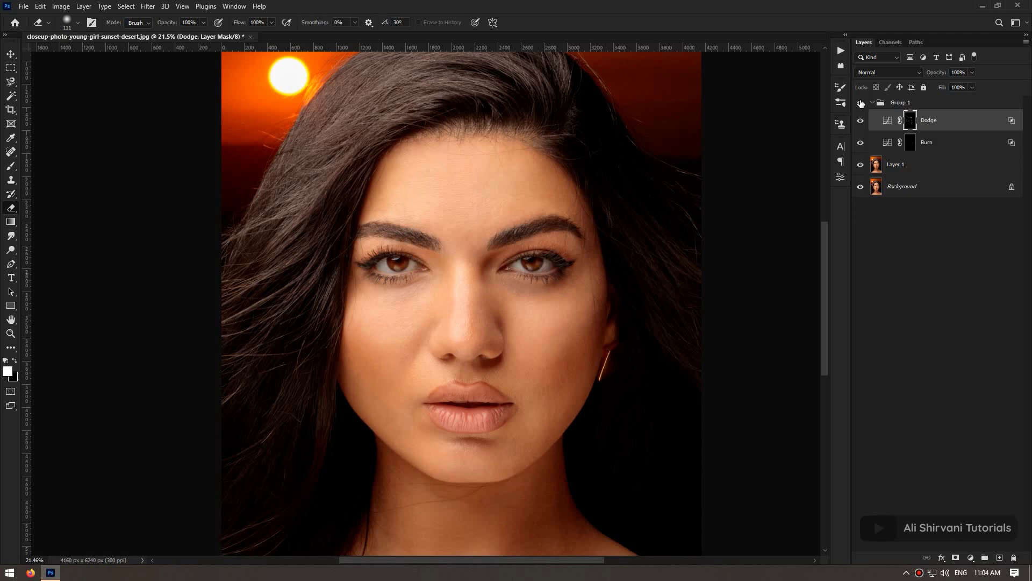
Step: Fit the full portrait in view and compare it with the dodge and burn group hidden and shown three times
{"action": "key", "text": "ctrl+0"}
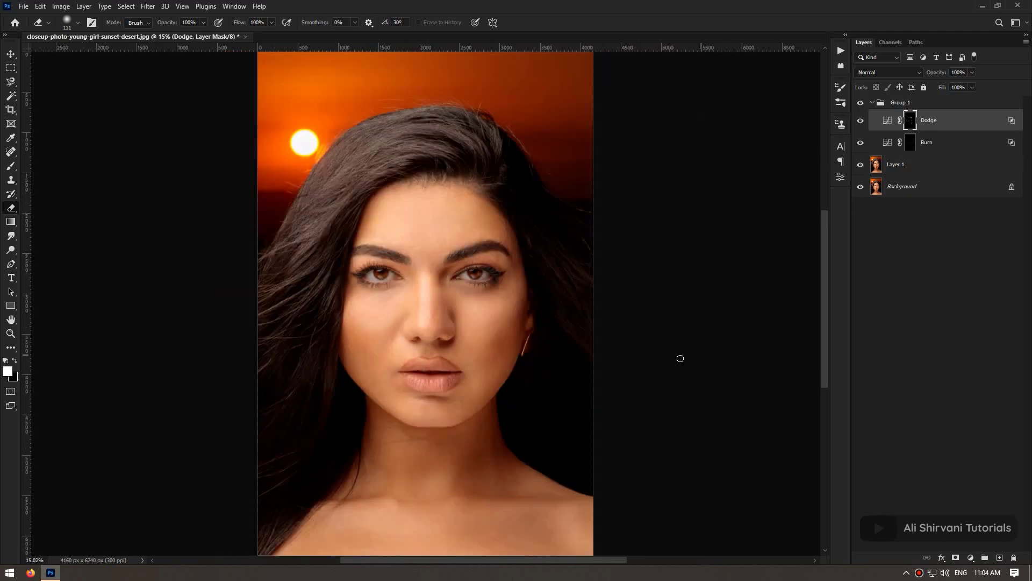
{"action": "left_click", "coordinate": [861, 102]}
{"action": "left_click", "coordinate": [861, 102]}
{"action": "left_click", "coordinate": [861, 103]}
{"action": "left_click", "coordinate": [860, 103]}
{"action": "left_click", "coordinate": [861, 102]}
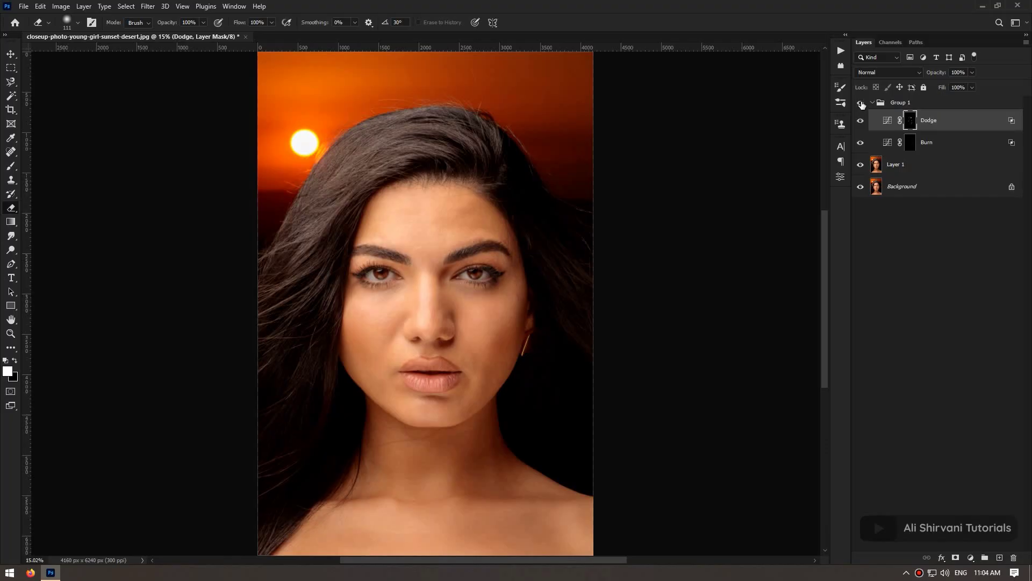
{"action": "left_click", "coordinate": [861, 103]}
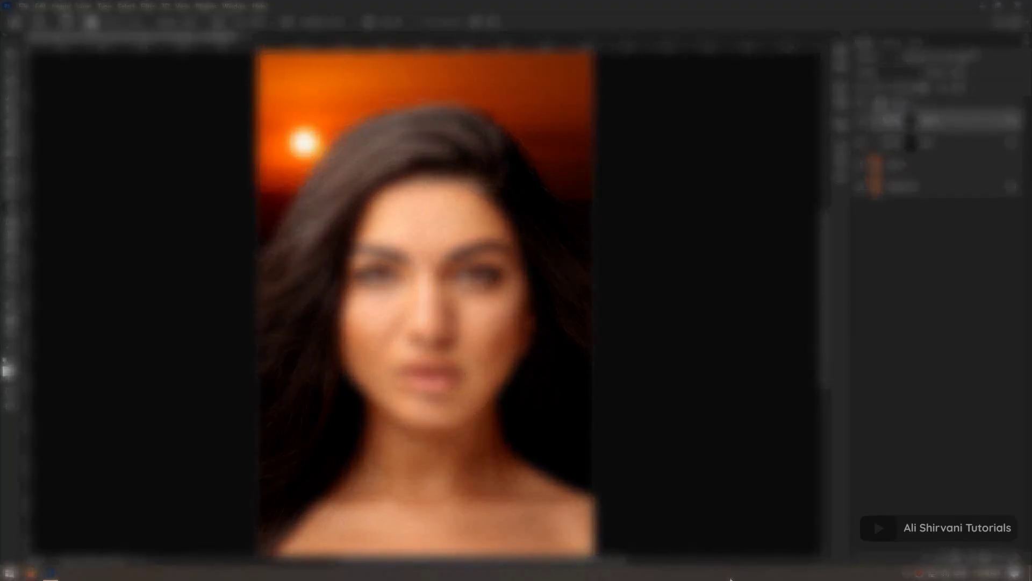